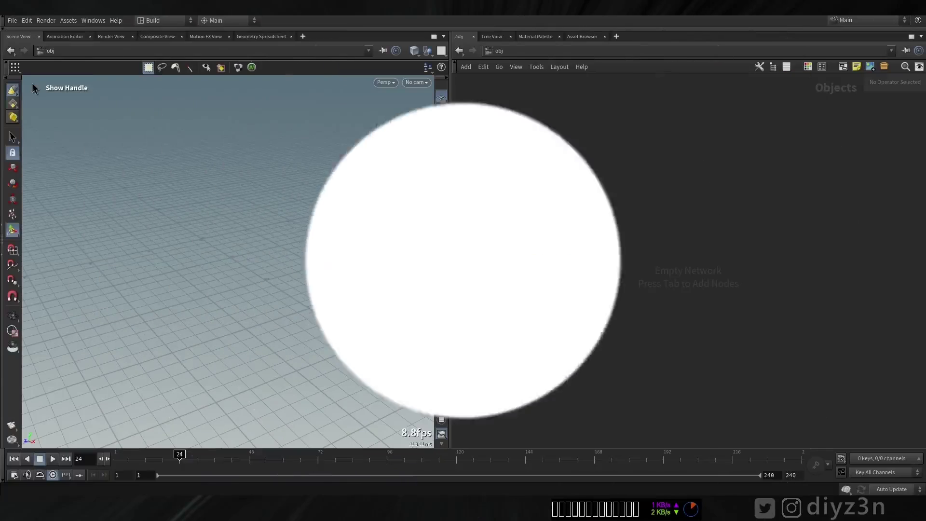
# Step: Create a Geometry object in the empty scene and go inside it
pyautogui.press('Tab')
pyautogui.write('ge')
pyautogui.press('Return')
pyautogui.click(562, 207)
pyautogui.doubleClick(569, 209)
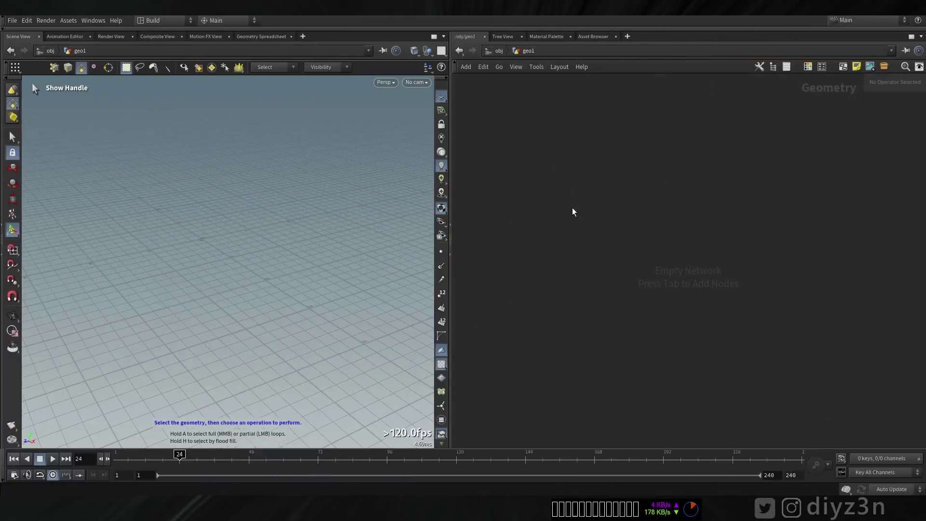
# Step: Add the FLIP Configure Flip! preset node setup to the geometry network
pyautogui.press('Tab')
pyautogui.moveTo(587, 273)
pyautogui.moveTo(644, 283)
pyautogui.click(741, 325)
pyautogui.click(571, 199)
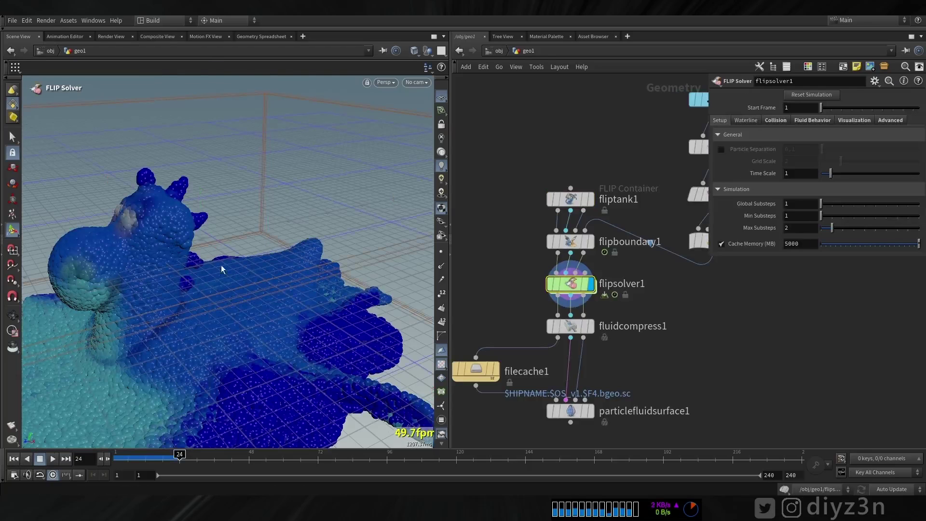
# Step: Rewind to frame 1 and delete the rubber toy, subdivide, setcolor, setviscosity and flipboundary1 nodes from the FLIP setup
pyautogui.keyDown('alt'); pyautogui.moveTo(222, 269); pyautogui.dragTo(120, 238, button='right'); pyautogui.keyUp('alt')
pyautogui.keyDown('alt'); pyautogui.moveTo(121, 238); pyautogui.dragTo(184, 259); pyautogui.keyUp('alt')
pyautogui.moveTo(667, 271); pyautogui.dragTo(614, 279, button='middle')
pyautogui.moveTo(699, 317); pyautogui.dragTo(651, 107)
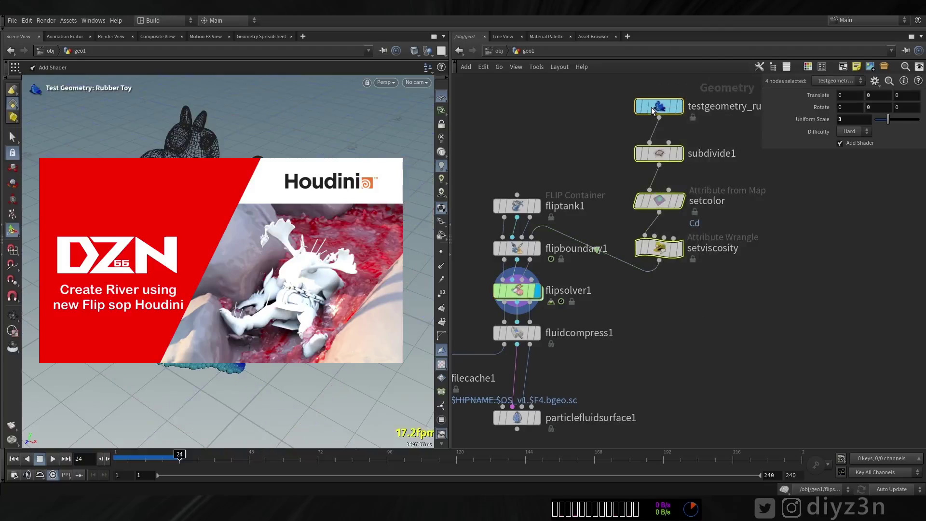
pyautogui.click(14, 458)
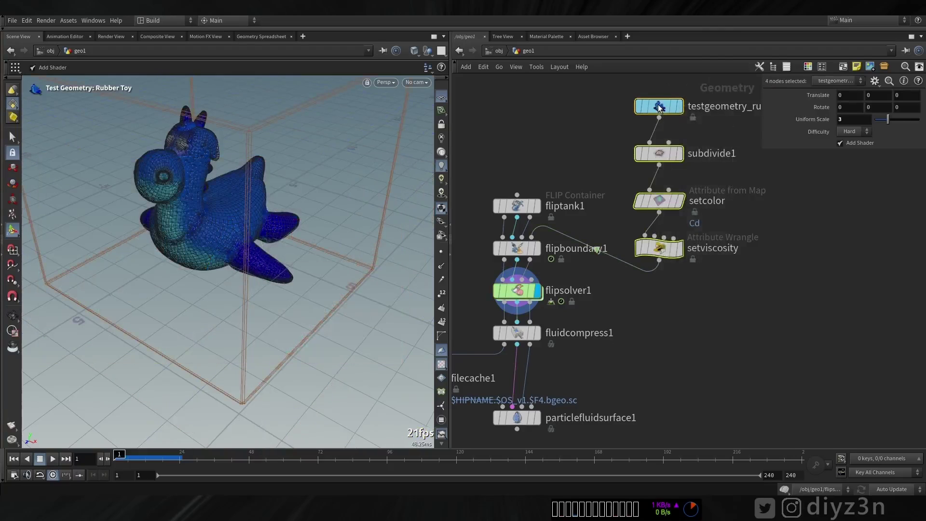
pyautogui.press('Delete')
pyautogui.click(515, 250)
pyautogui.press('Delete')
pyautogui.moveTo(587, 193); pyautogui.dragTo(624, 139, button='middle')
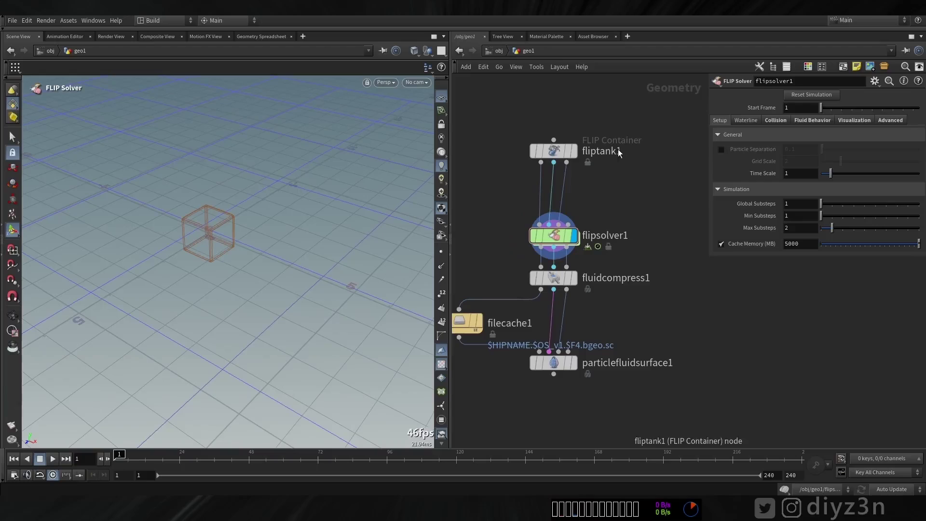
# Step: Turn off Viscosity on the FLIP container and set its domain size to 5 by 5 by 5
pyautogui.click(553, 152)
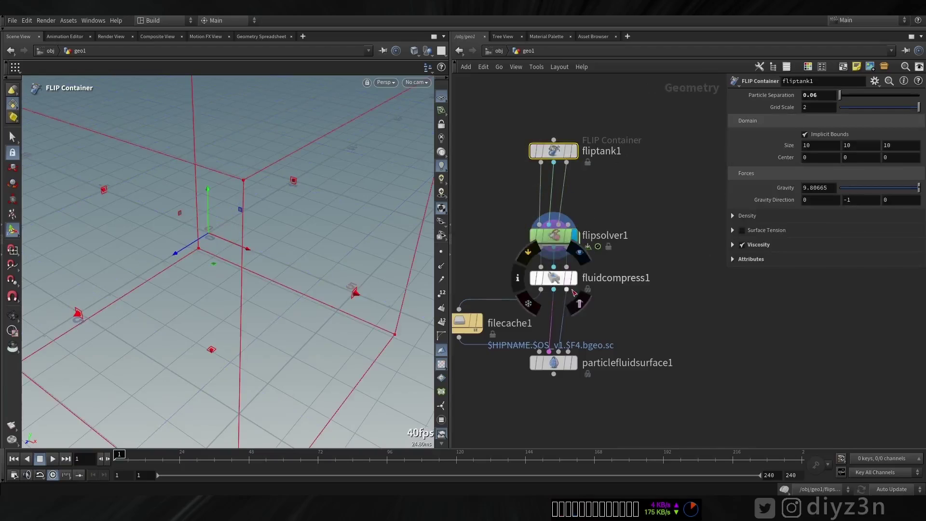
pyautogui.moveTo(554, 289); pyautogui.dragTo(621, 298, button='middle')
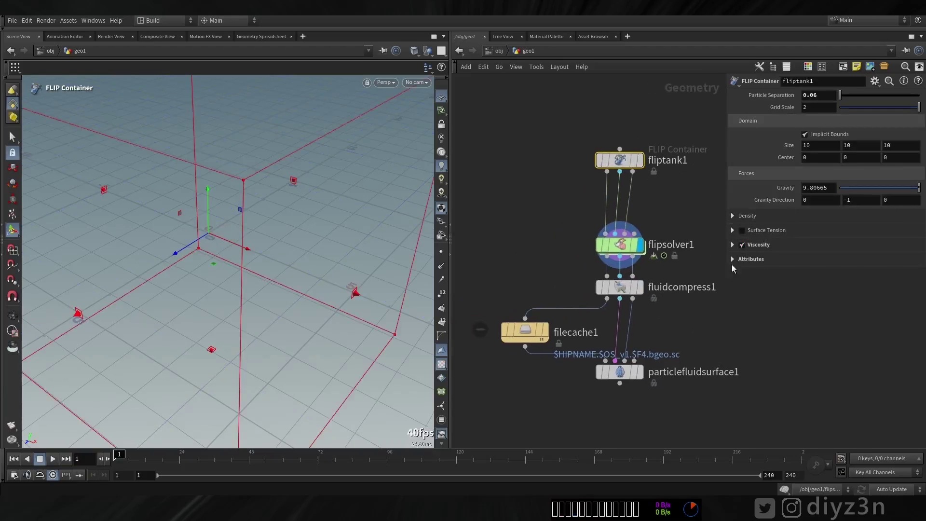
pyautogui.click(743, 246)
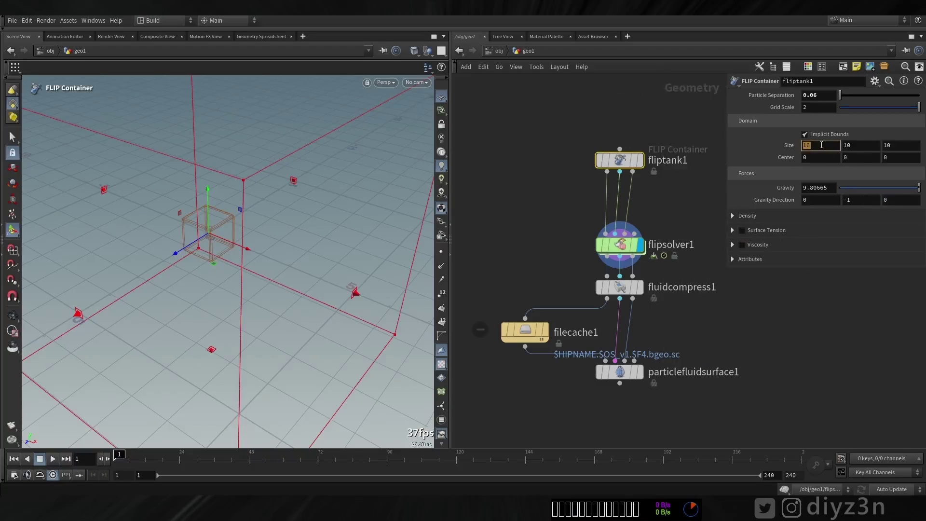
pyautogui.press('Tab')
pyautogui.write('5')
pyautogui.press('Tab')
pyautogui.write('5')
pyautogui.click(866, 144)
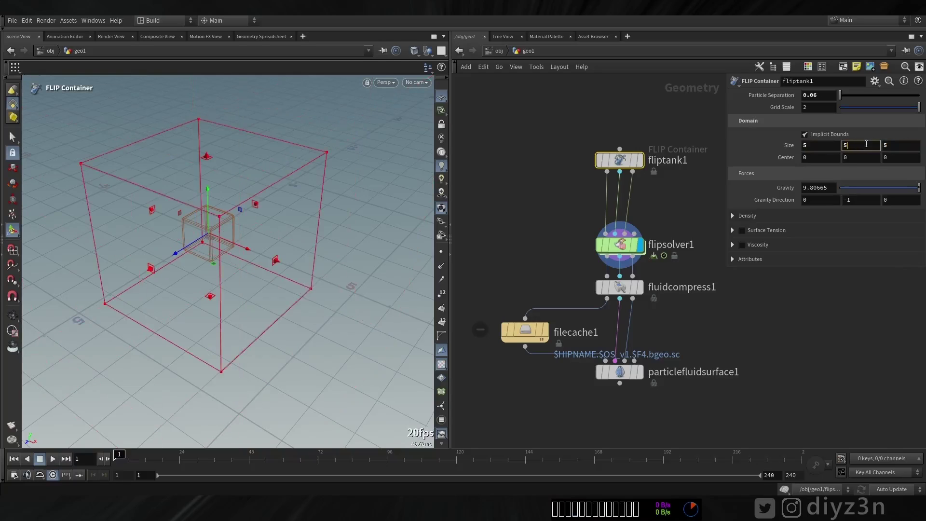
# Step: Enable the Waterline option on the FLIP solver
pyautogui.click(627, 249)
pyautogui.moveTo(560, 212); pyautogui.dragTo(519, 192, button='middle')
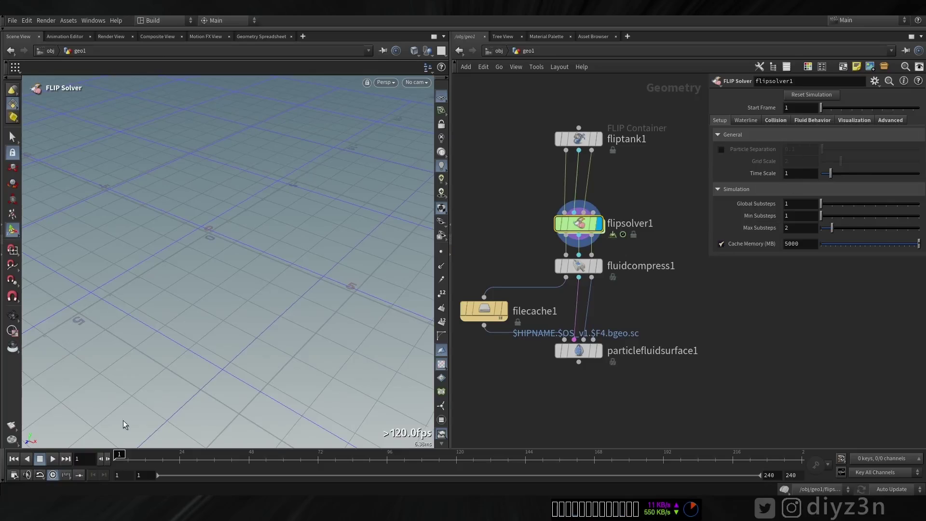
pyautogui.keyDown('alt'); pyautogui.moveTo(210, 277); pyautogui.dragTo(190, 328); pyautogui.keyUp('alt')
pyautogui.moveTo(119, 456)
pyautogui.mouseDown()
pyautogui.moveTo(126, 456)
pyautogui.moveTo(118, 456)
pyautogui.mouseUp()
pyautogui.keyDown('alt'); pyautogui.moveTo(205, 326); pyautogui.dragTo(302, 266, button='right'); pyautogui.keyUp('alt')
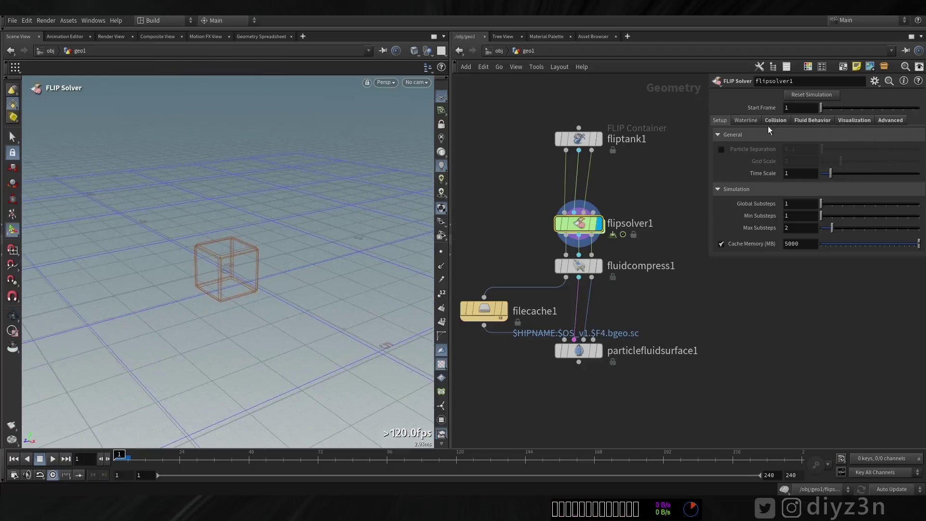
pyautogui.click(746, 120)
pyautogui.click(727, 135)
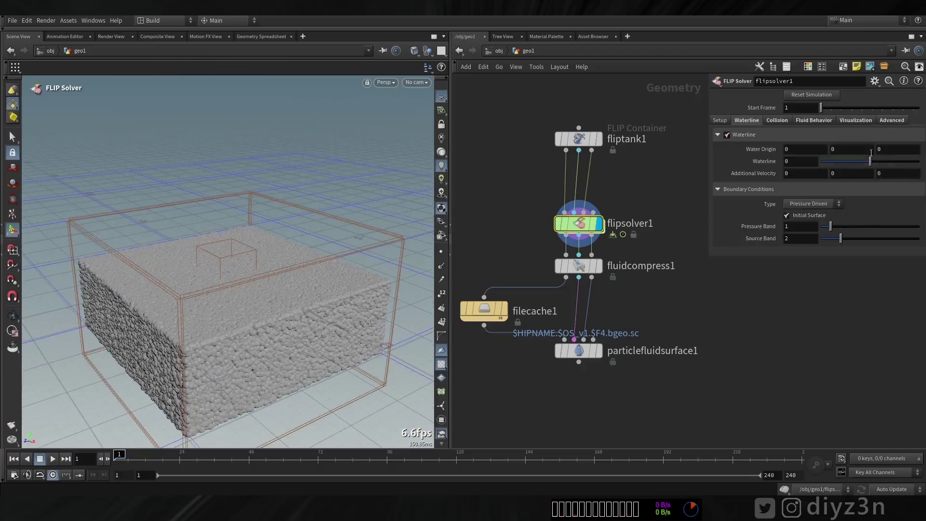
# Step: Try other Y heights for the solver's Water Origin, including 2, and set it back to 0
pyautogui.click(846, 153)
pyautogui.write('-')
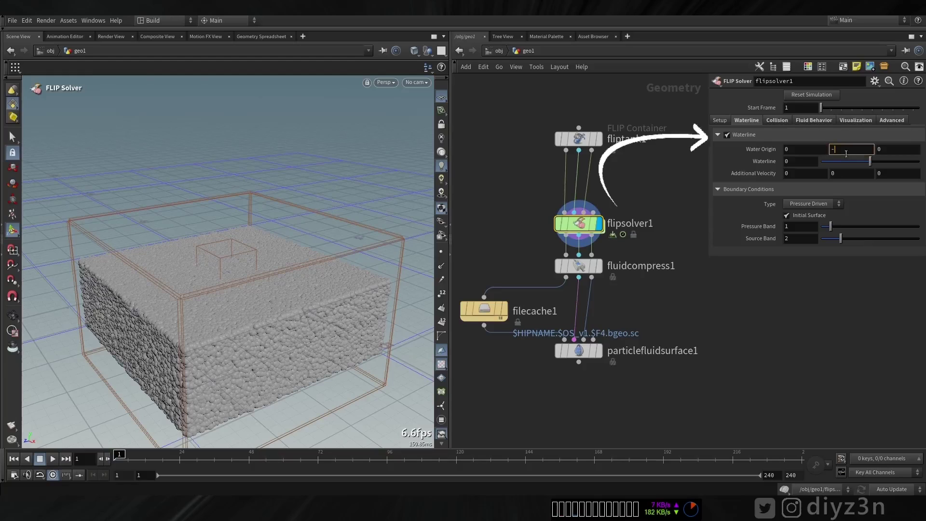
pyautogui.write('10')
pyautogui.press('Return')
pyautogui.write('2')
pyautogui.press('Return')
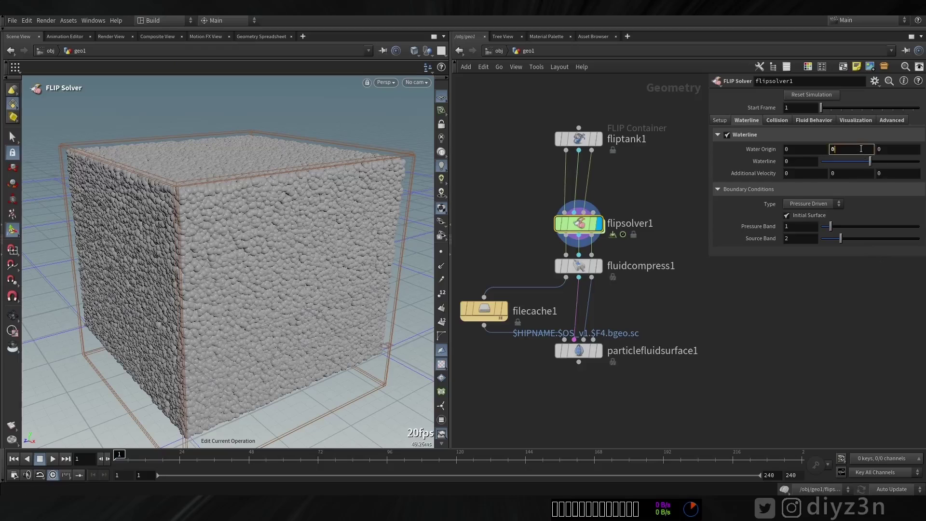
pyautogui.press('Return')
# Step: Raise the FLIP container's domain so its center Y is about 2.31
pyautogui.click(578, 137)
pyautogui.moveTo(222, 223); pyautogui.dragTo(221, 137)
pyautogui.press('Escape')
pyautogui.moveTo(307, 226); pyautogui.dragTo(258, 264)
pyautogui.press('Return')
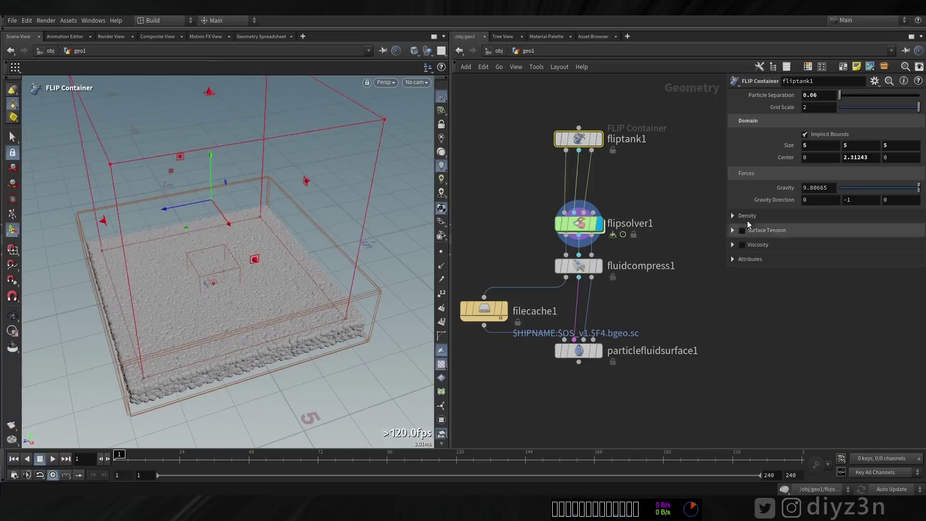
# Step: Set the FLIP solver's collision Ground type to None
pyautogui.click(594, 224)
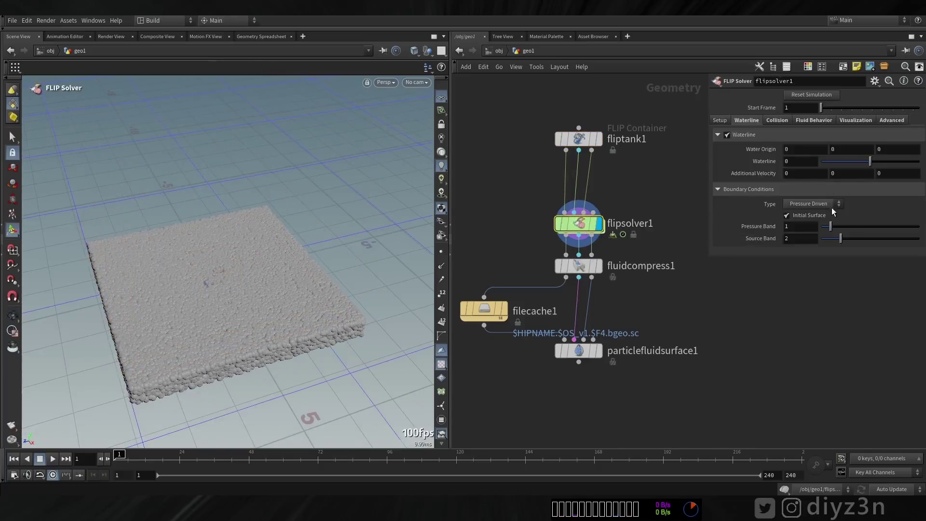
pyautogui.click(775, 120)
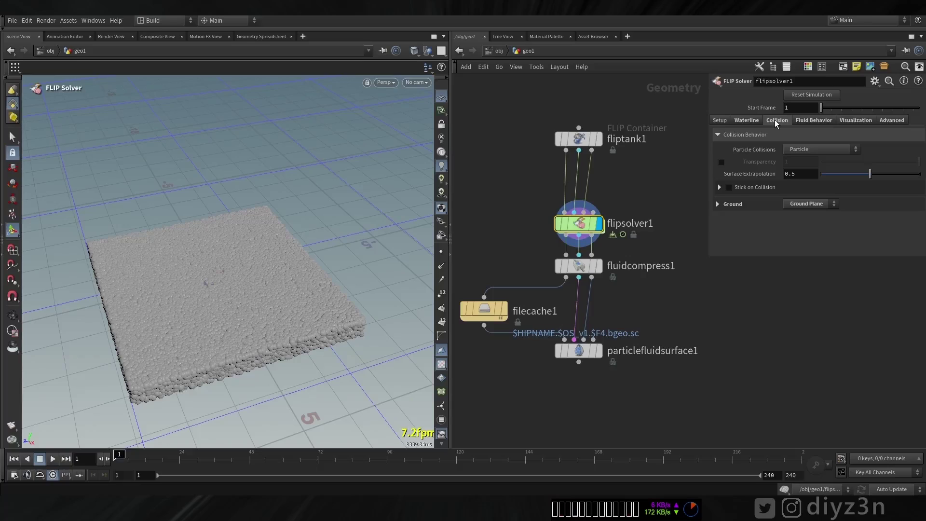
pyautogui.click(805, 202)
pyautogui.click(804, 215)
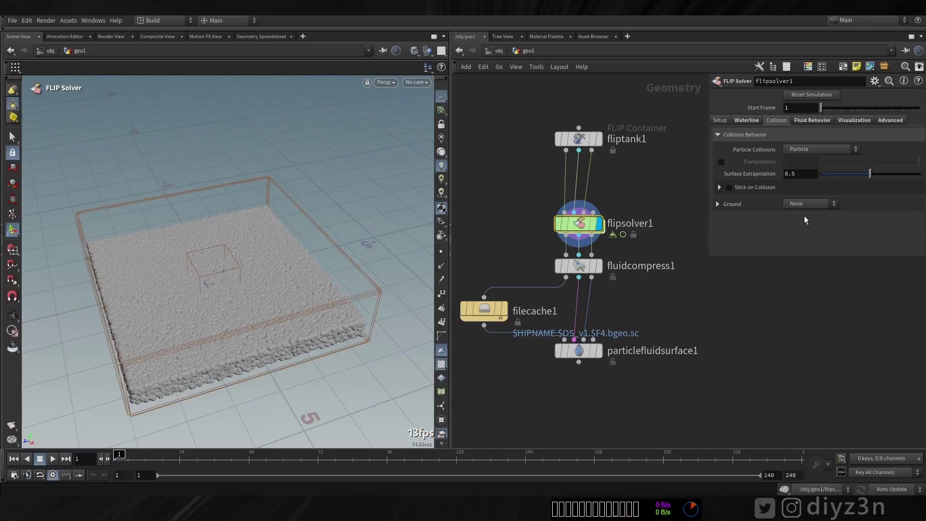
# Step: Play the waterline simulation to check the fluid surface, and stop playback
pyautogui.click(748, 124)
pyautogui.click(726, 120)
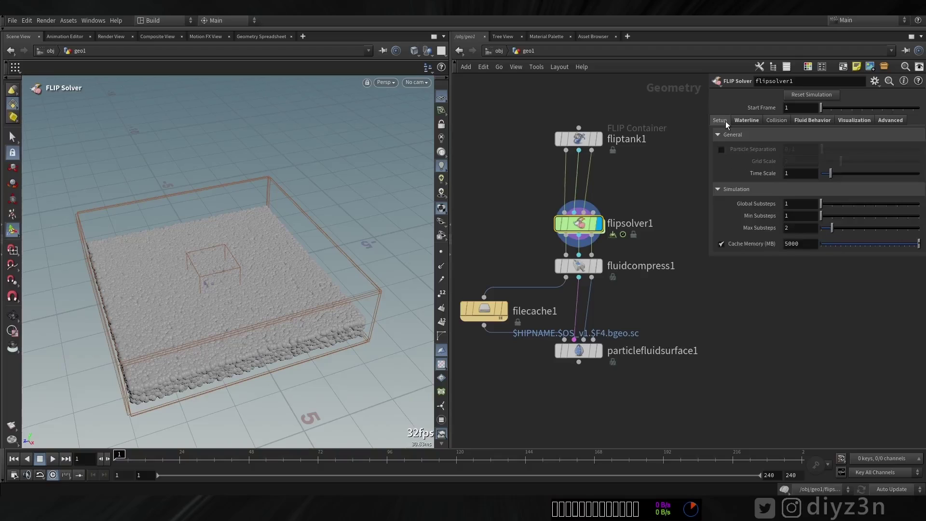
pyautogui.keyDown('alt'); pyautogui.moveTo(235, 259); pyautogui.dragTo(275, 242, button='right'); pyautogui.keyUp('alt')
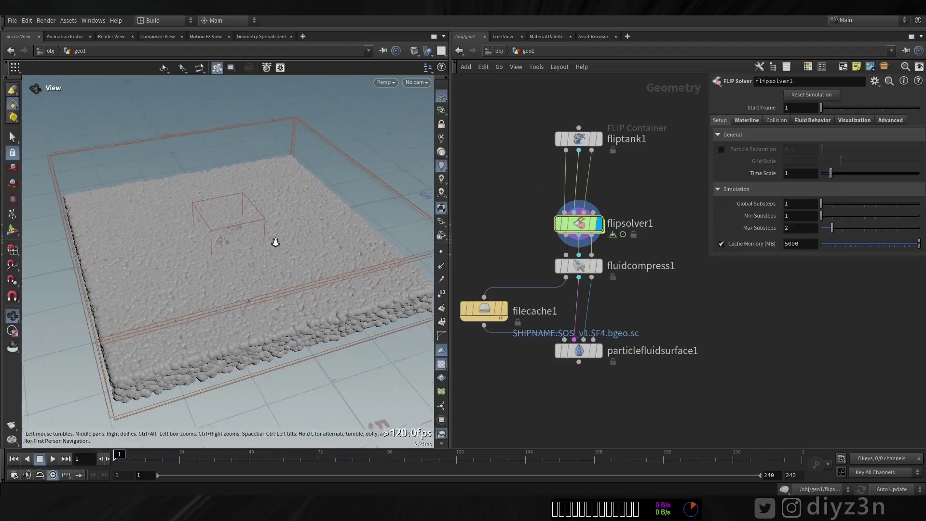
pyautogui.keyDown('alt'); pyautogui.moveTo(274, 242); pyautogui.dragTo(250, 277); pyautogui.keyUp('alt')
pyautogui.click(53, 460)
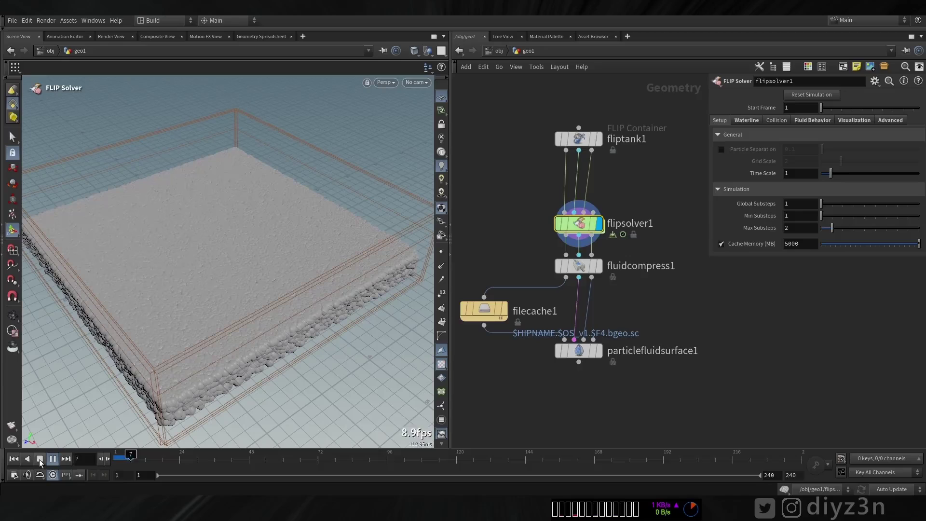
pyautogui.click(40, 459)
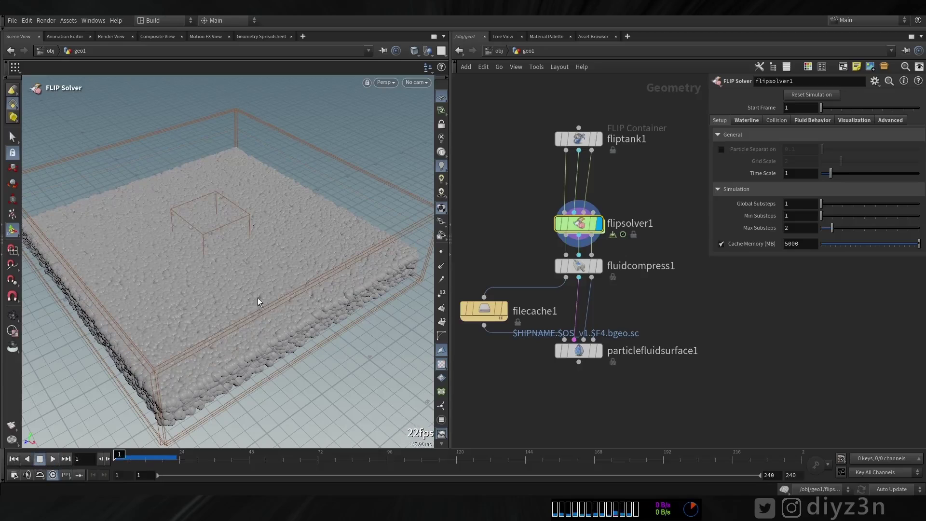
# Step: Go inside the FLIP solver and add a POP Force node wired into the FORCE output
pyautogui.moveTo(624, 299); pyautogui.dragTo(636, 331, button='middle')
pyautogui.moveTo(594, 173); pyautogui.dragTo(593, 135)
pyautogui.moveTo(590, 261)
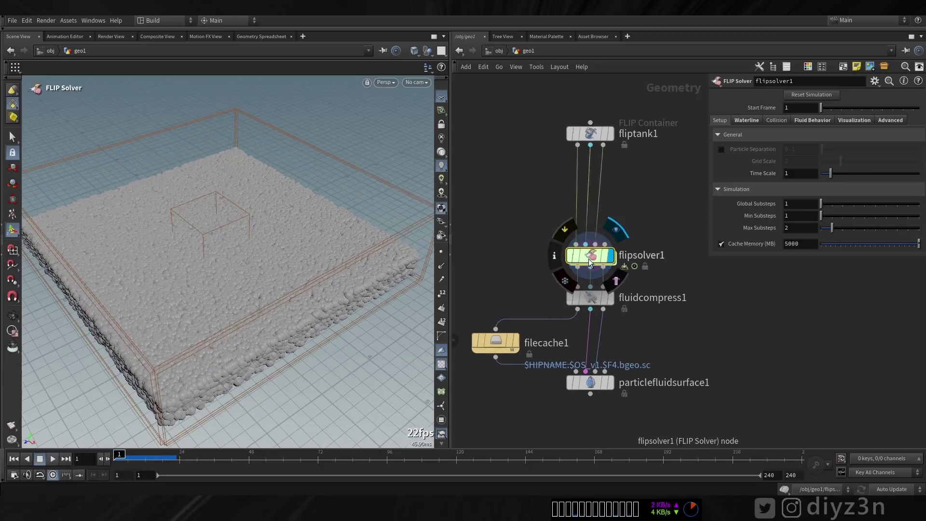
pyautogui.doubleClick(589, 261)
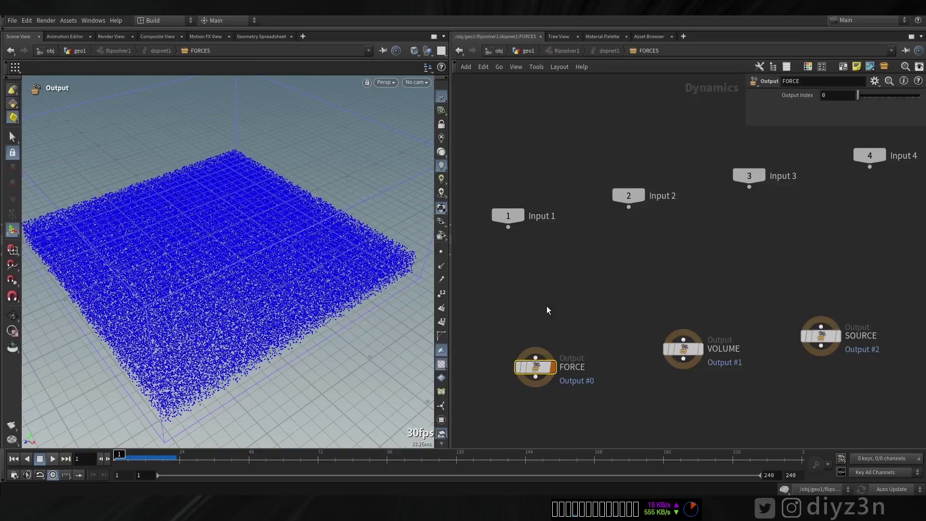
pyautogui.press('Tab')
pyautogui.write('pop')
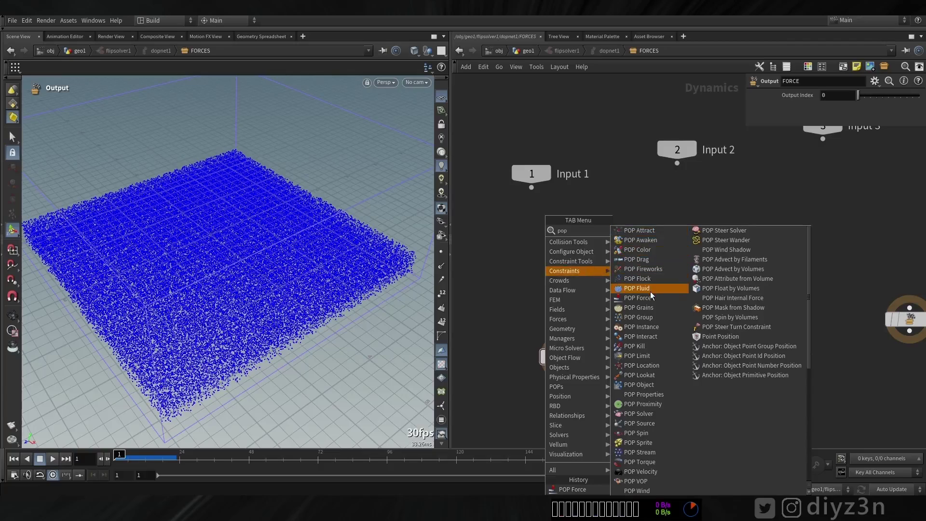
pyautogui.click(648, 297)
pyautogui.click(561, 290)
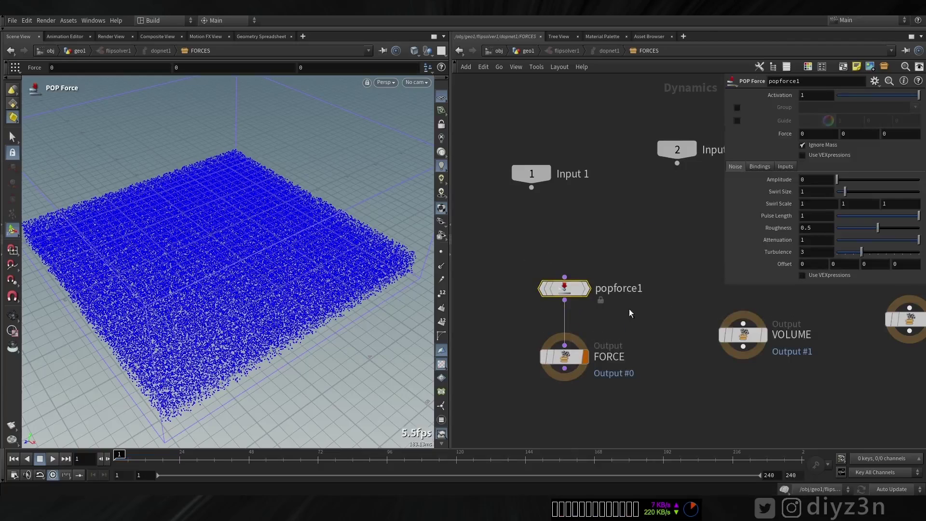
# Step: Set the POP Force noise amplitude to 10 and return to the geo1 network
pyautogui.click(827, 179)
pyautogui.press('Return')
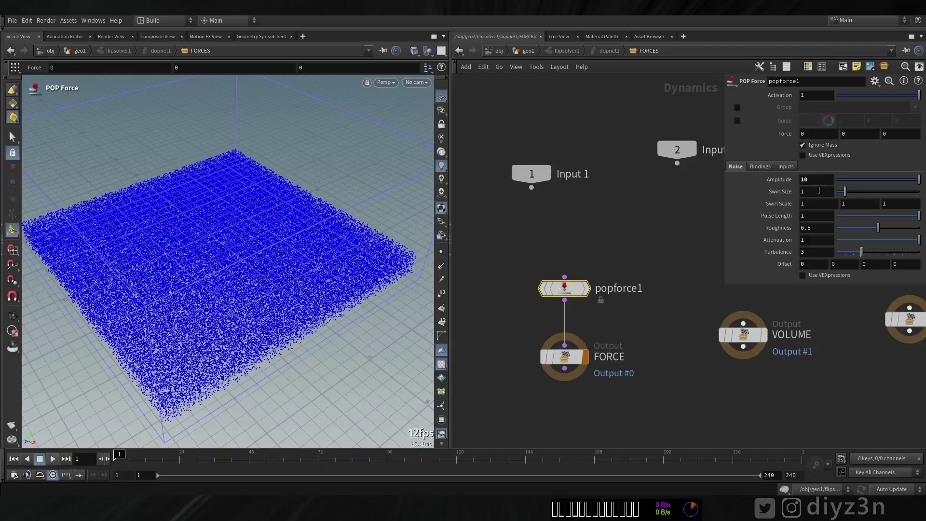
pyautogui.click(524, 54)
# Step: Play the simulation to inspect the effect of the noise force, and rewind to the first frame
pyautogui.click(52, 458)
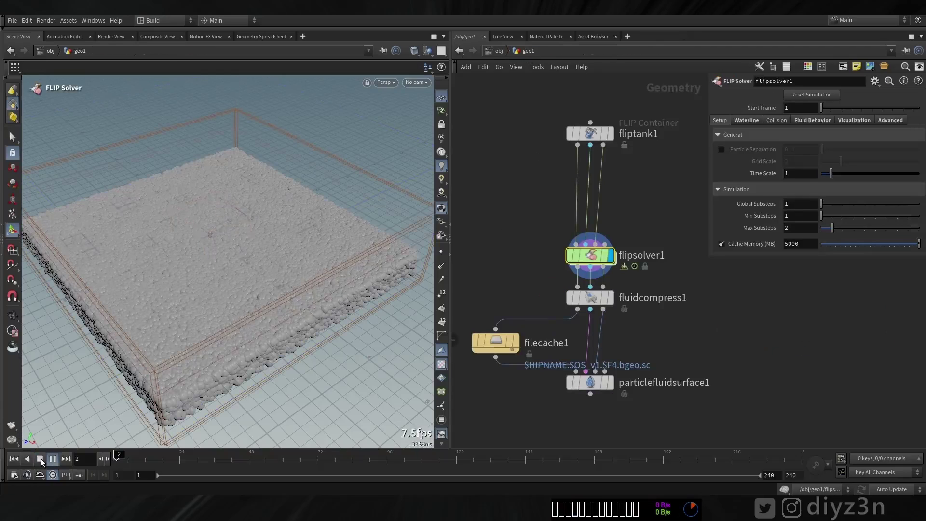
pyautogui.click(41, 461)
pyautogui.keyDown('alt'); pyautogui.moveTo(270, 234); pyautogui.dragTo(162, 255); pyautogui.keyUp('alt')
pyautogui.click(14, 458)
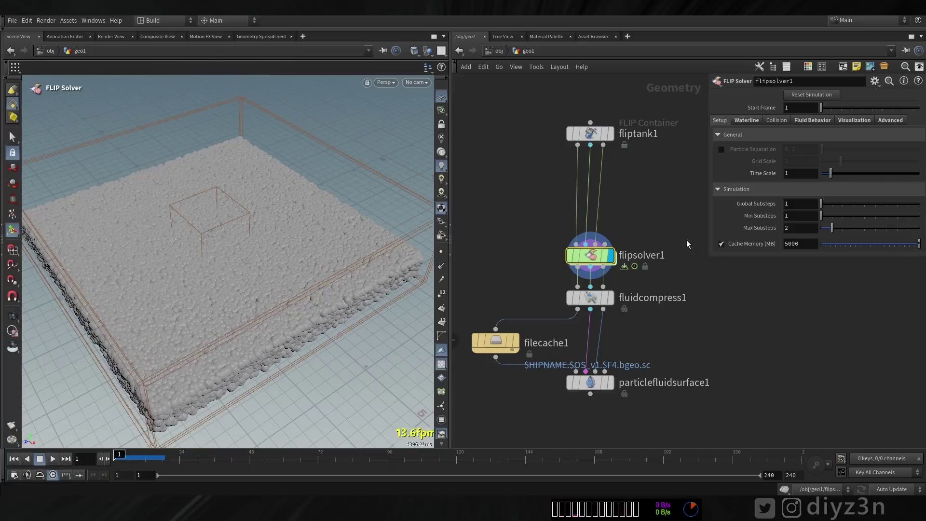
pyautogui.press('l')
pyautogui.press('Tab')
pyautogui.write('c')
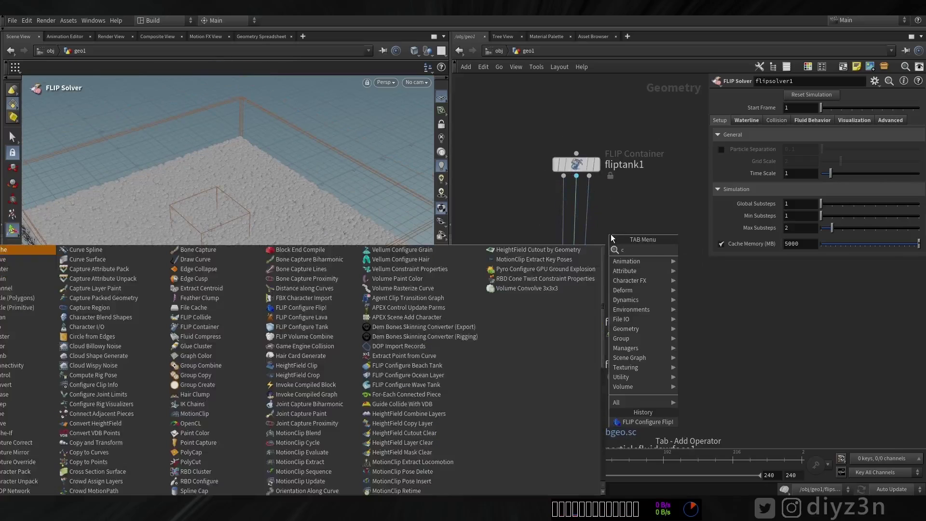
pyautogui.write('loi')
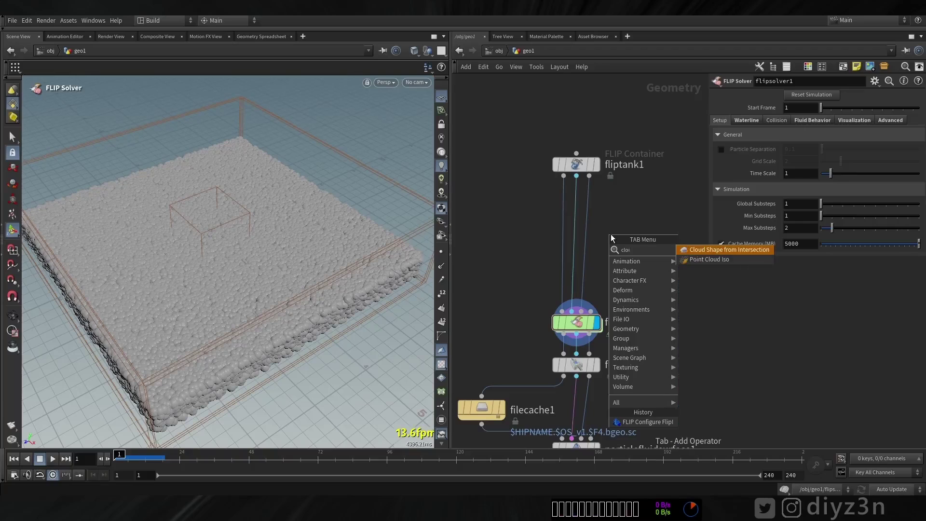
pyautogui.click(642, 215)
# Step: Insert a FLIP Collide node between the FLIP container and the FLIP solver
pyautogui.press('Tab')
pyautogui.write('col')
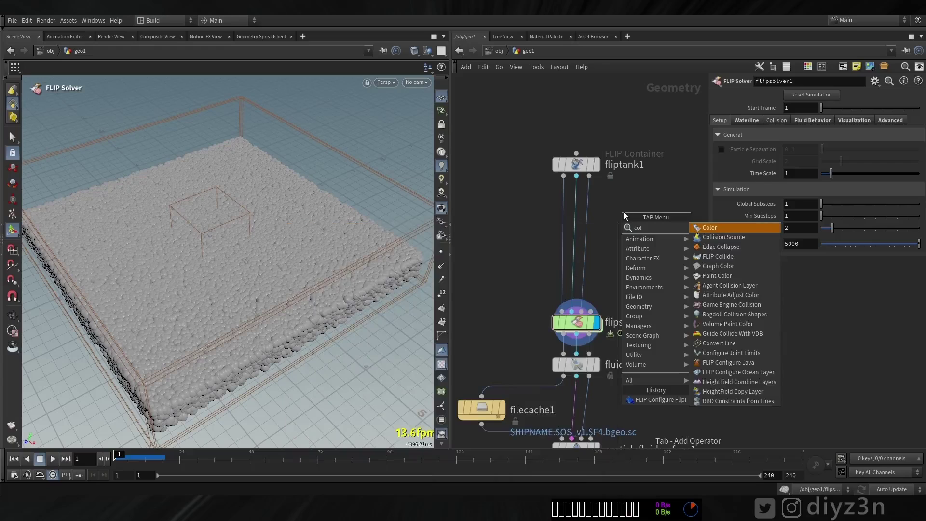
pyautogui.press('Return')
pyautogui.click(572, 273)
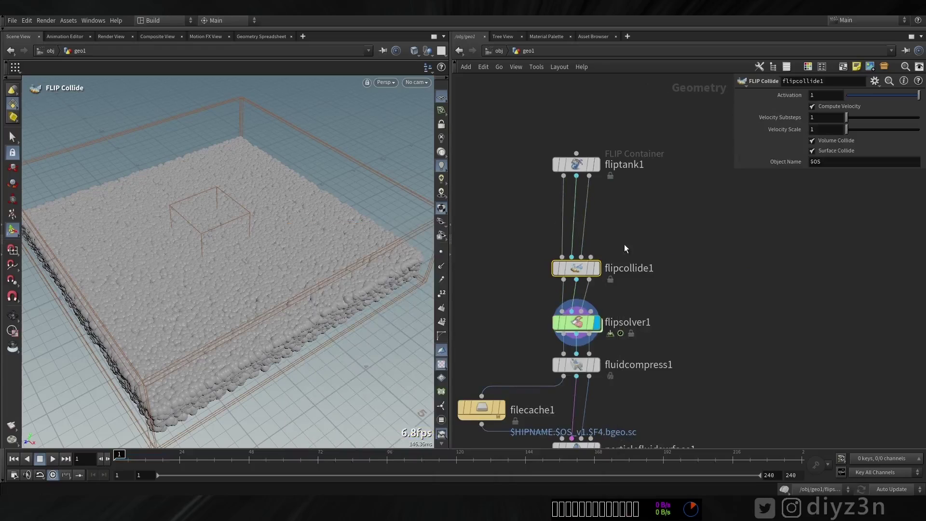
# Step: Add a Tube node beside the FLIP container in the geo1 network
pyautogui.press('Tab')
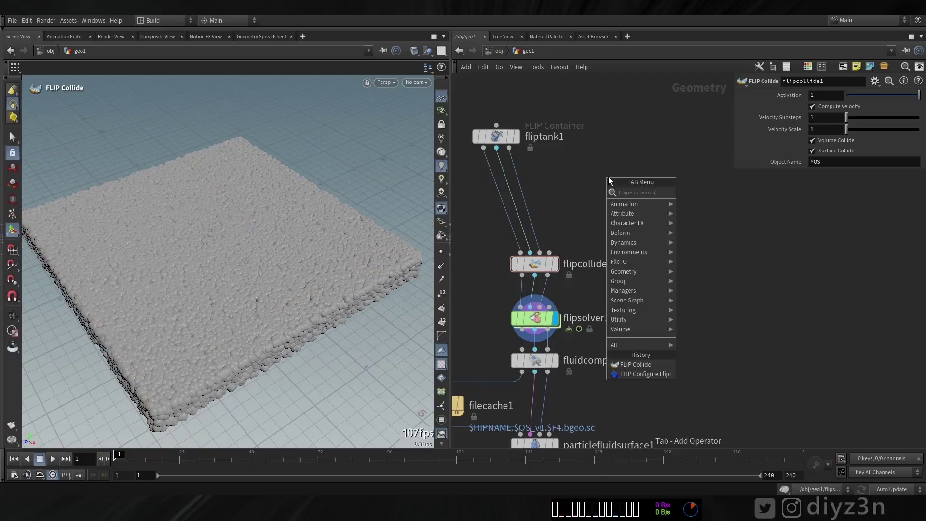
pyautogui.moveTo(646, 193)
pyautogui.click(688, 189)
pyautogui.click(614, 188)
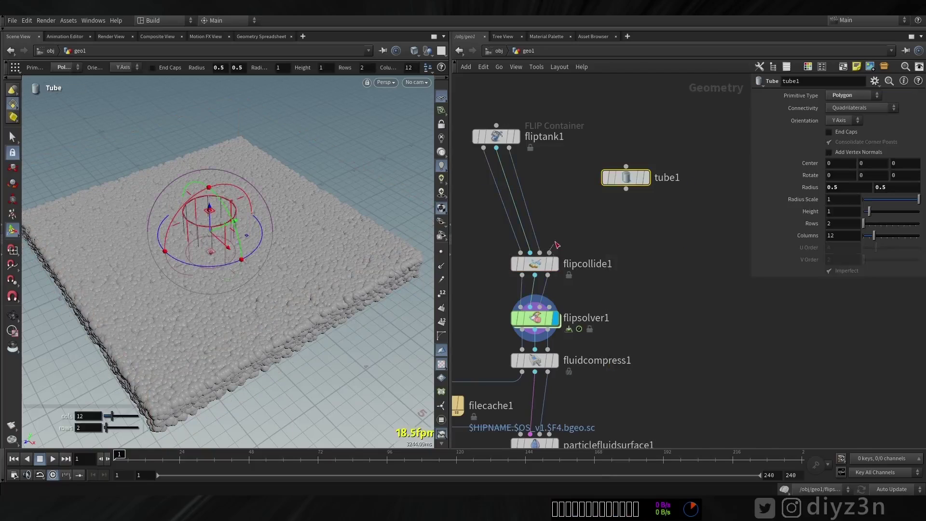
# Step: Connect the tube to the FLIP Collide node and make it about 3.37 high, centred at about 1.74, 0.56, 1.11 in the tank
pyautogui.moveTo(216, 181); pyautogui.dragTo(216, 136)
pyautogui.moveTo(224, 215); pyautogui.dragTo(213, 305)
pyautogui.keyDown('alt'); pyautogui.moveTo(289, 369); pyautogui.dragTo(289, 314); pyautogui.keyUp('alt')
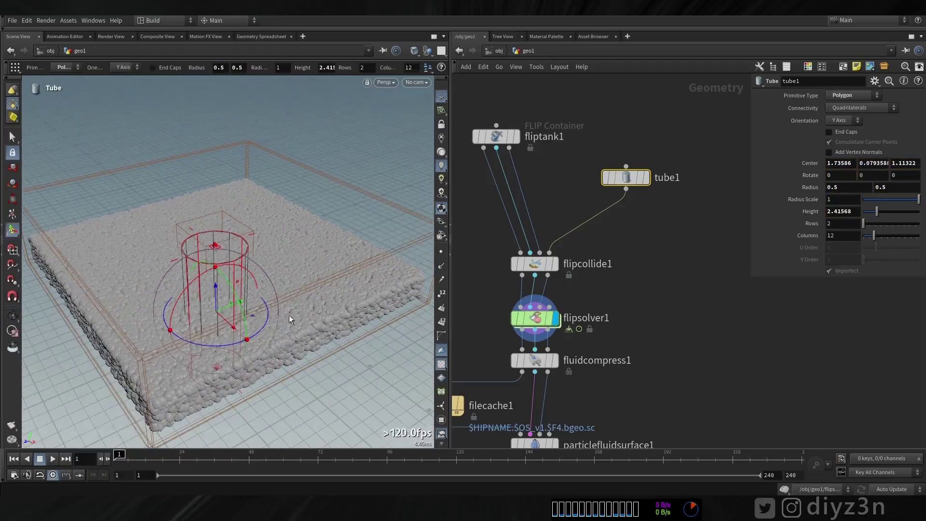
pyautogui.moveTo(225, 249); pyautogui.dragTo(215, 186)
pyautogui.hotkey('ctrl', 'z')
# Step: Play the simulation to examine how the fluid reacts to the tube, with the FLIP solver selected, and rewind to the first frame
pyautogui.click(52, 459)
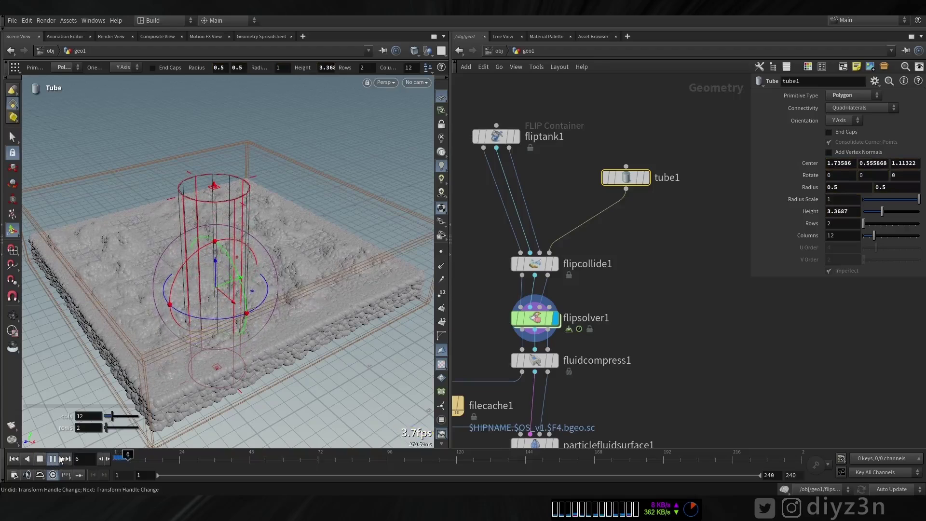
pyautogui.click(539, 324)
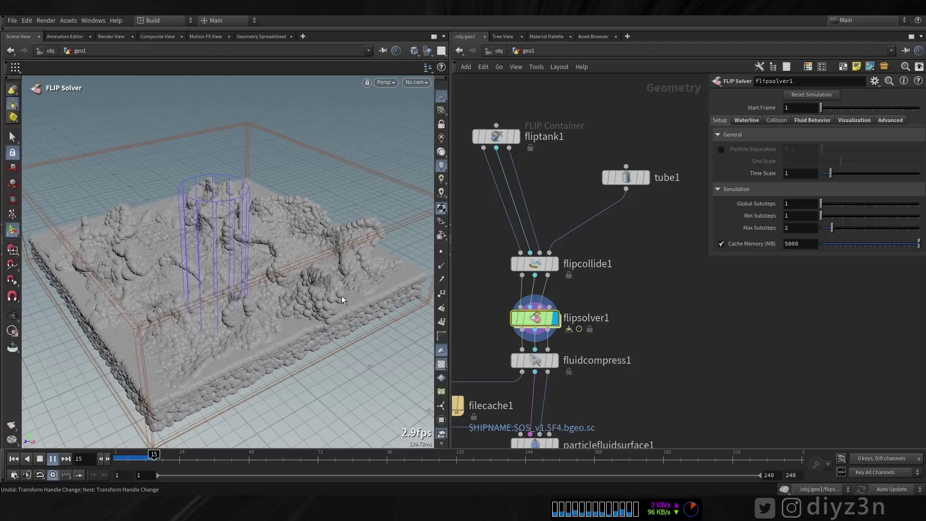
pyautogui.click(53, 461)
pyautogui.keyDown('alt'); pyautogui.moveTo(305, 306); pyautogui.dragTo(255, 296); pyautogui.keyUp('alt')
pyautogui.click(12, 461)
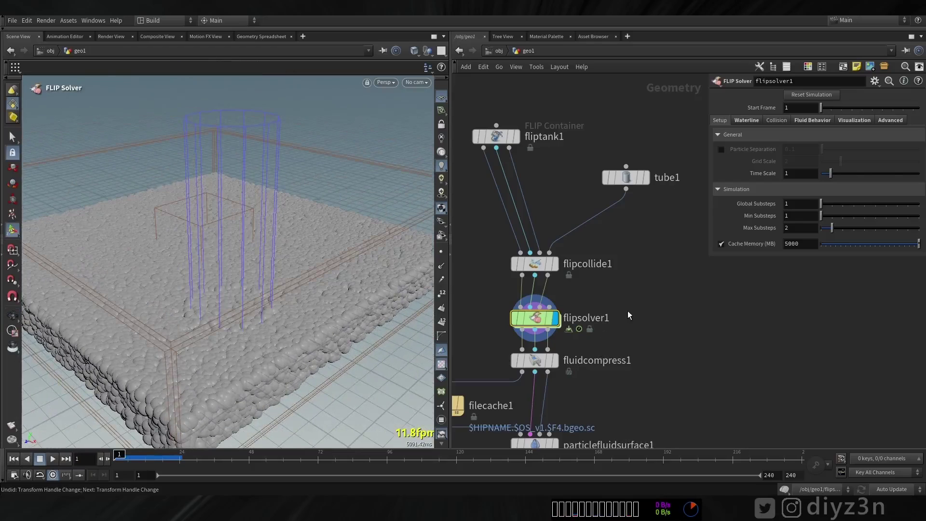
# Step: Set the collision surface extrapolation of the FLIP solver to .05
pyautogui.click(761, 120)
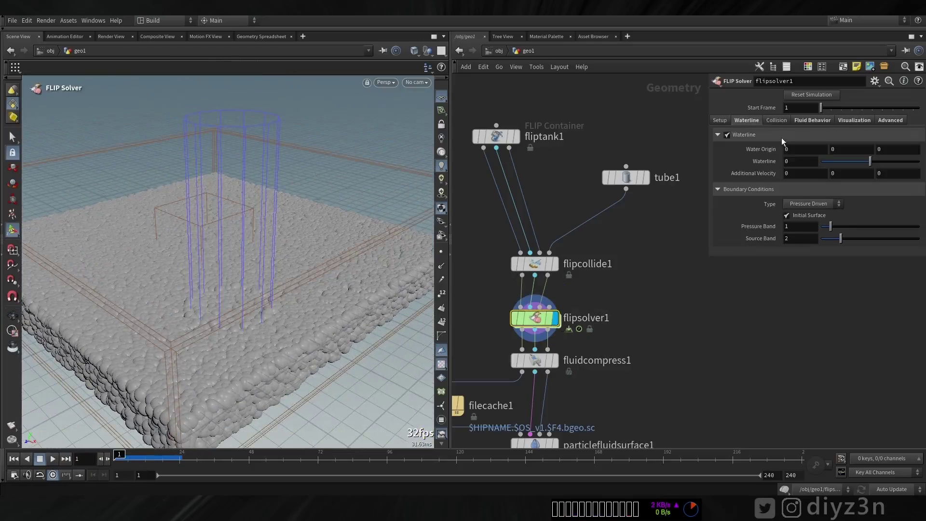
pyautogui.click(777, 120)
pyautogui.click(815, 175)
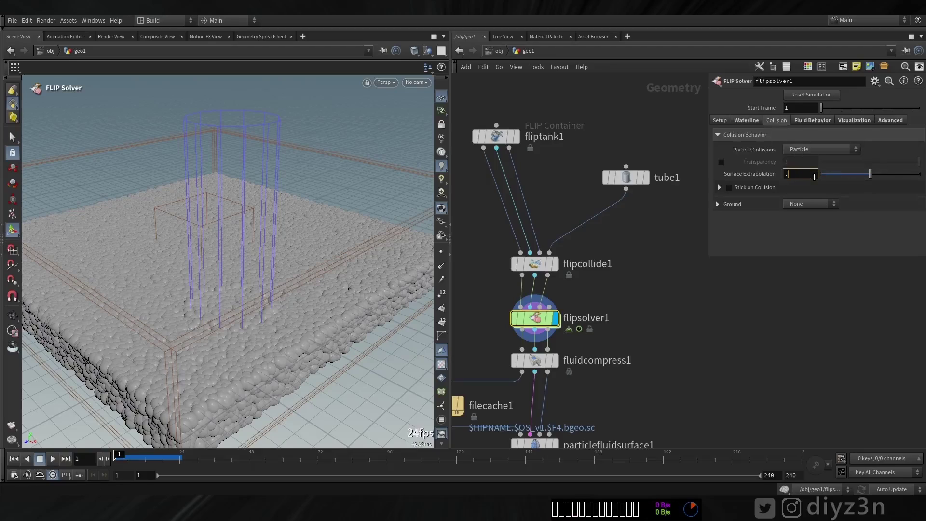
pyautogui.write('.05')
pyautogui.press('Return')
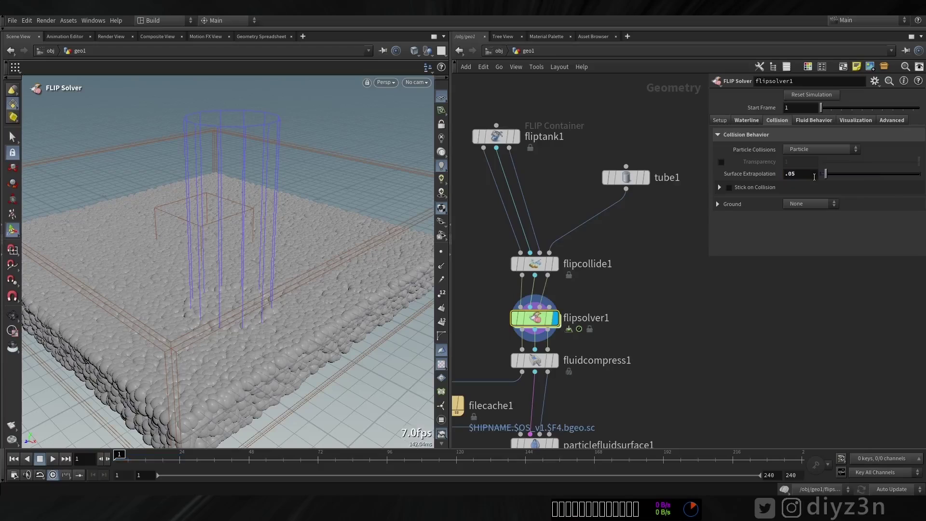
# Step: Enable Reseeding in the FLIP solver's fluid behavior settings and Color by Speed for its particle visualization
pyautogui.click(802, 120)
pyautogui.click(815, 144)
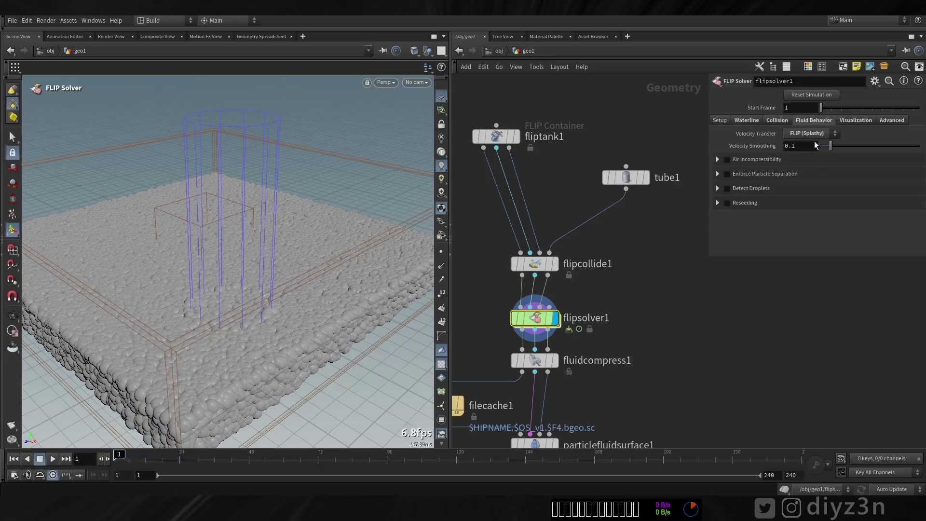
pyautogui.click(726, 204)
pyautogui.click(850, 120)
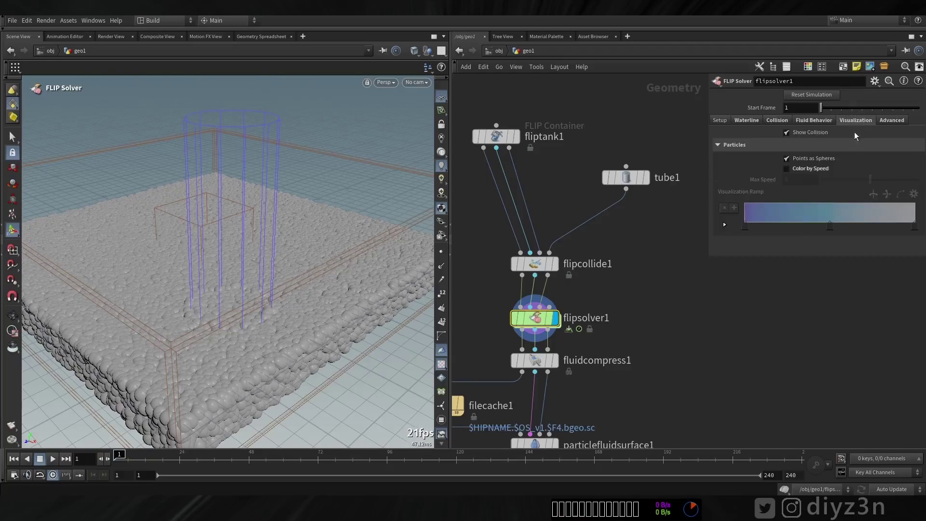
pyautogui.click(813, 168)
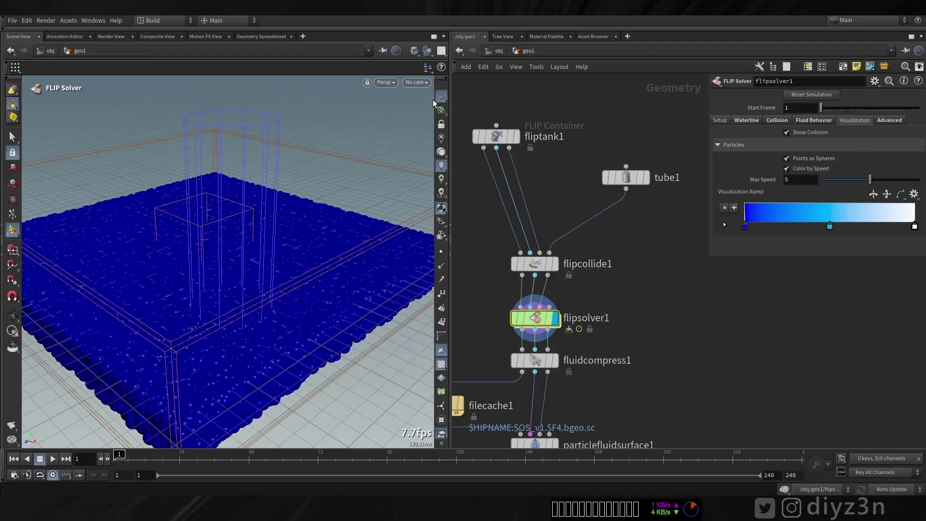
# Step: Enable Particle Narrow Band in the FLIP solver's advanced solving settings
pyautogui.click(890, 120)
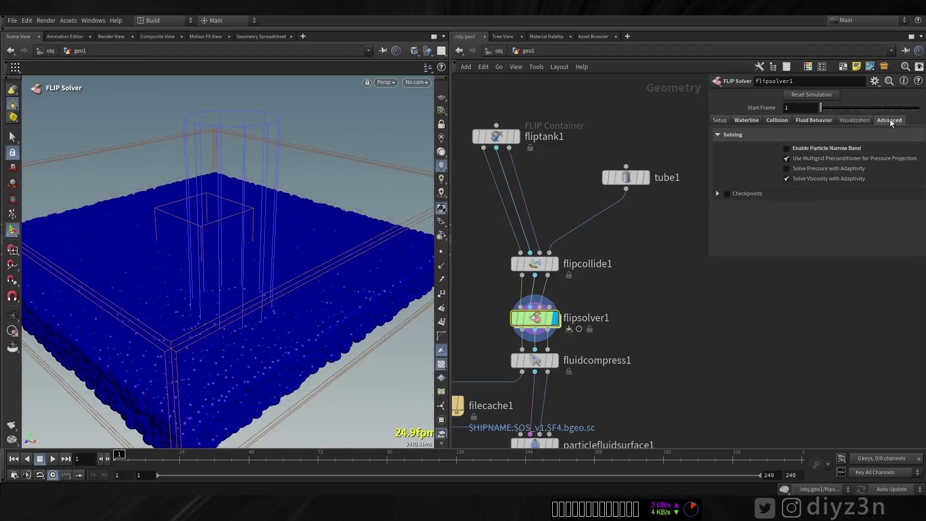
pyautogui.click(826, 147)
pyautogui.click(826, 147)
pyautogui.keyDown('alt'); pyautogui.moveTo(271, 190); pyautogui.dragTo(192, 184, button='right'); pyautogui.keyUp('alt')
pyautogui.keyDown('alt'); pyautogui.moveTo(193, 184); pyautogui.dragTo(217, 181); pyautogui.keyUp('alt')
pyautogui.press('Escape')
# Step: Set the FLIP Collide node's velocity scale to 10, test it by playing the simulation, and return to the first frame
pyautogui.click(555, 263)
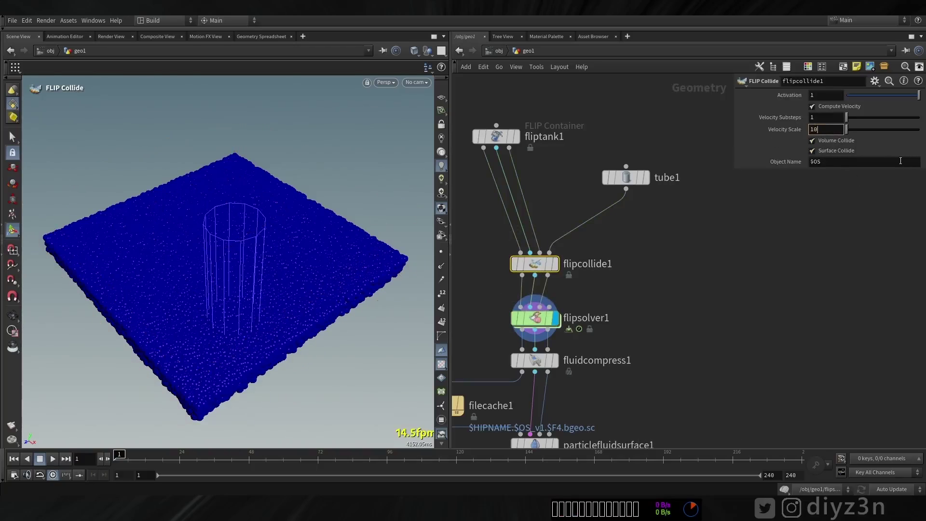
pyautogui.press('Return')
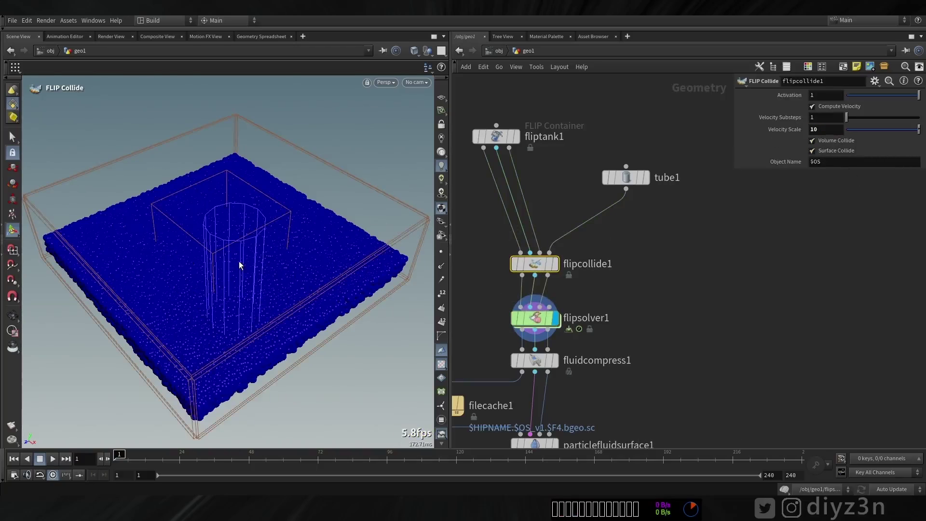
pyautogui.click(53, 459)
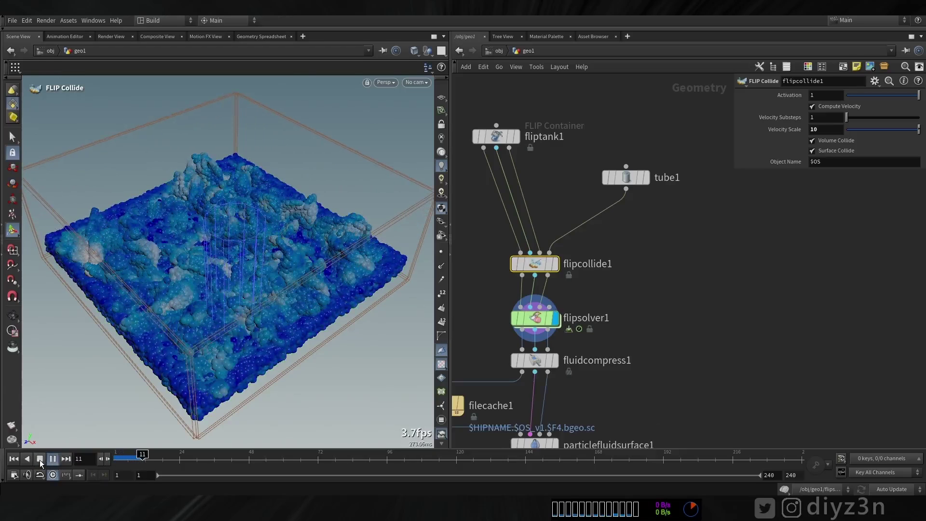
pyautogui.click(40, 460)
pyautogui.click(16, 462)
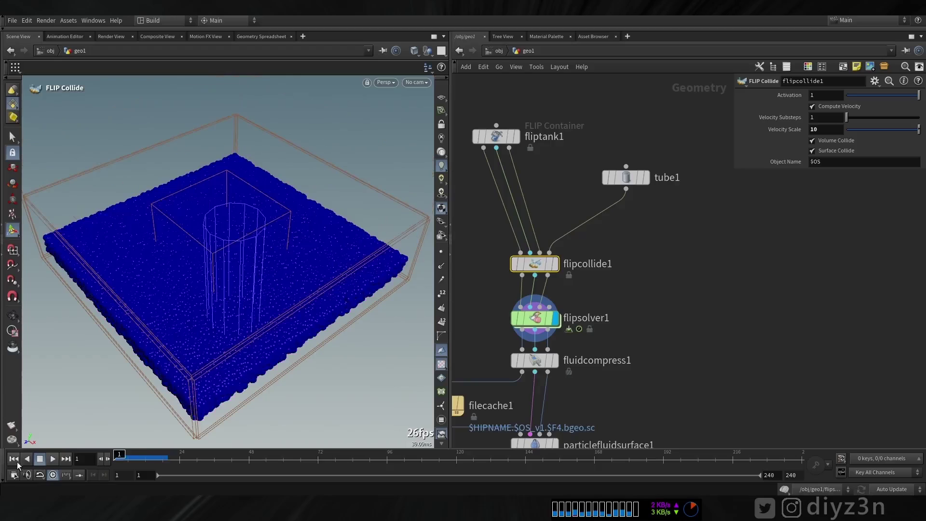
# Step: Align the FLIP container above the FLIP Collide node and set its particle separation to 0.02
pyautogui.moveTo(510, 136); pyautogui.dragTo(548, 143)
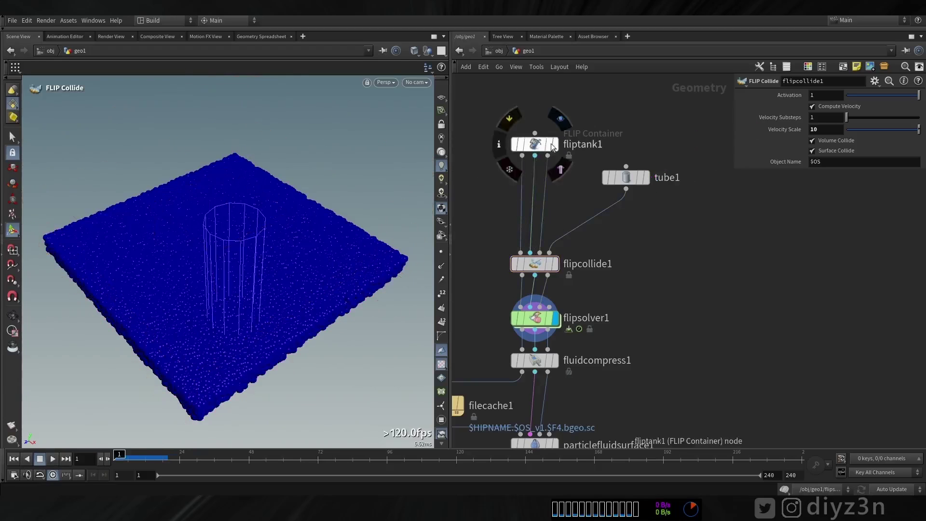
pyautogui.click(538, 146)
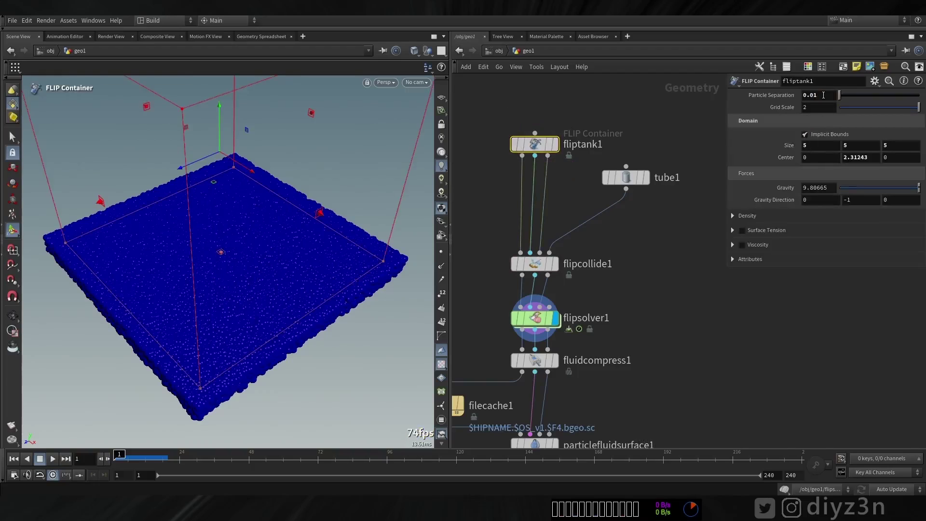
pyautogui.keyDown('alt'); pyautogui.moveTo(251, 324); pyautogui.dragTo(194, 323); pyautogui.keyUp('alt')
pyautogui.press('Return')
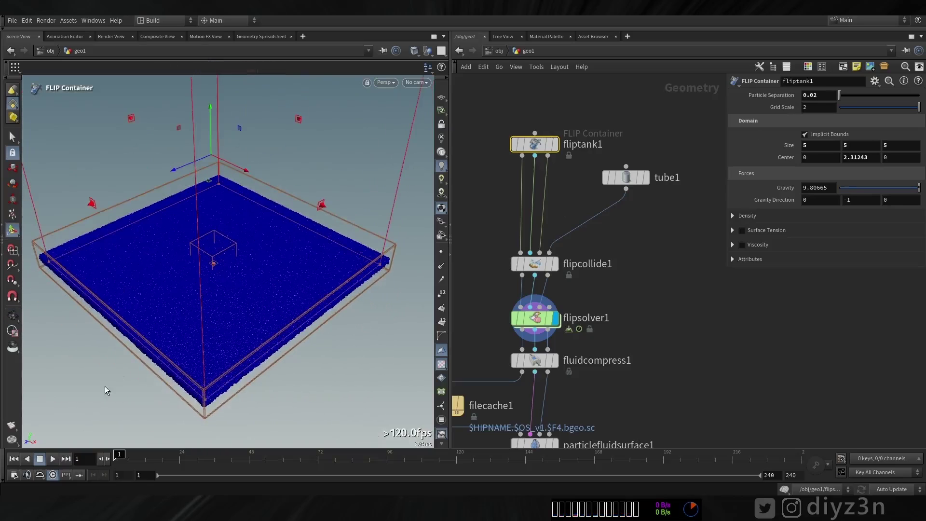
# Step: Render a viewport flipbook of the simulation, watch it in MPlay, and close the player
pyautogui.click(14, 427)
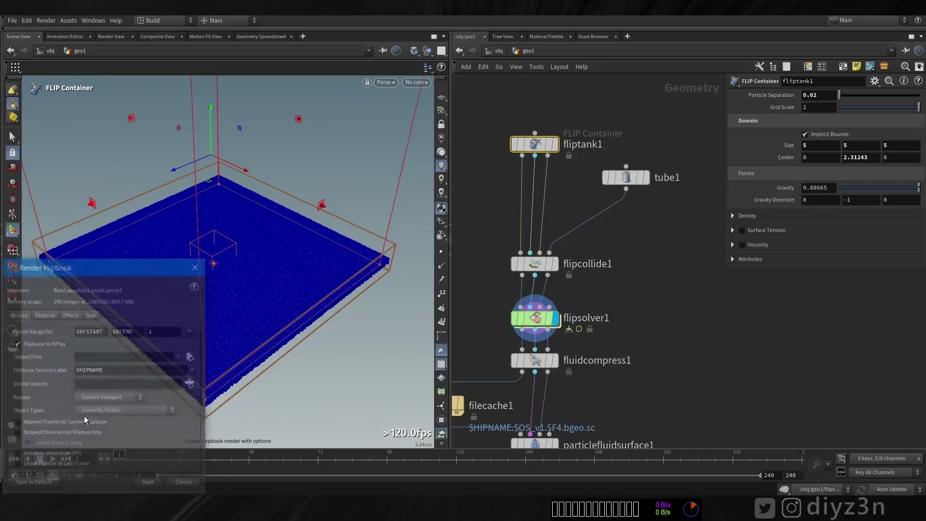
pyautogui.click(90, 315)
pyautogui.click(149, 484)
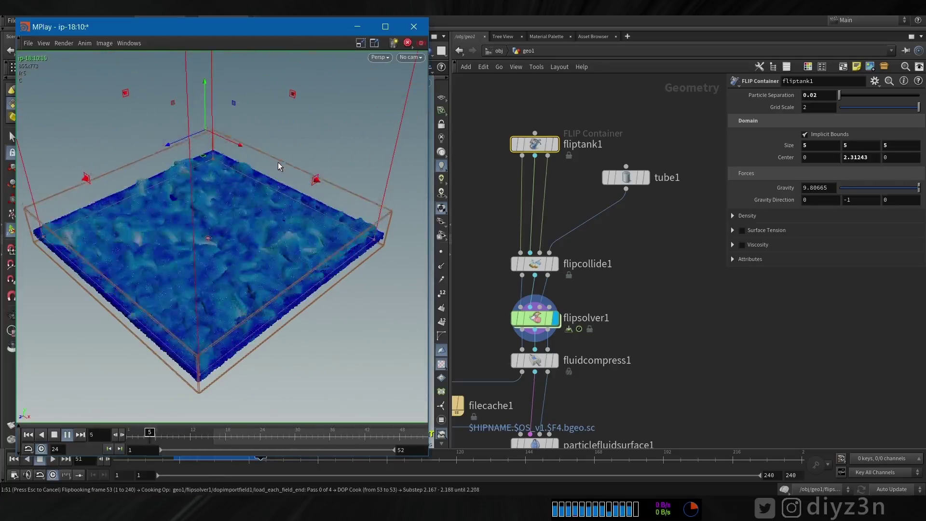
pyautogui.click(415, 27)
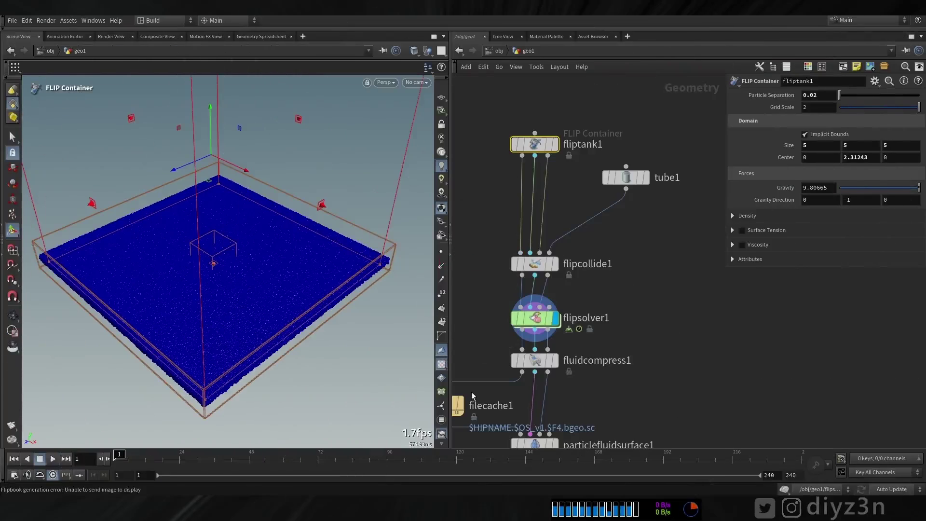
# Step: Open the FORCES network inside the FLIP solver, move the POP Force node closer to the FORCE output and bypass it
pyautogui.moveTo(537, 328); pyautogui.dragTo(559, 262, button='middle')
pyautogui.moveTo(560, 262)
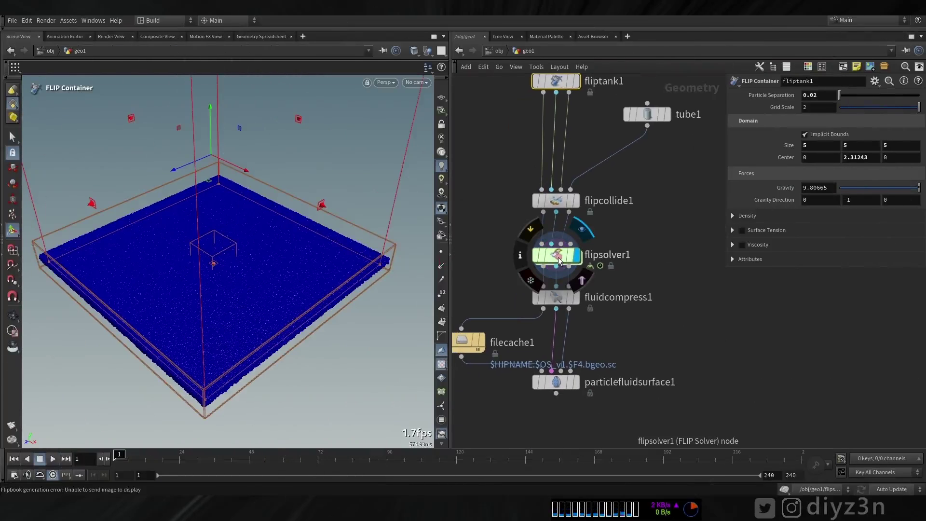
pyautogui.click(560, 262)
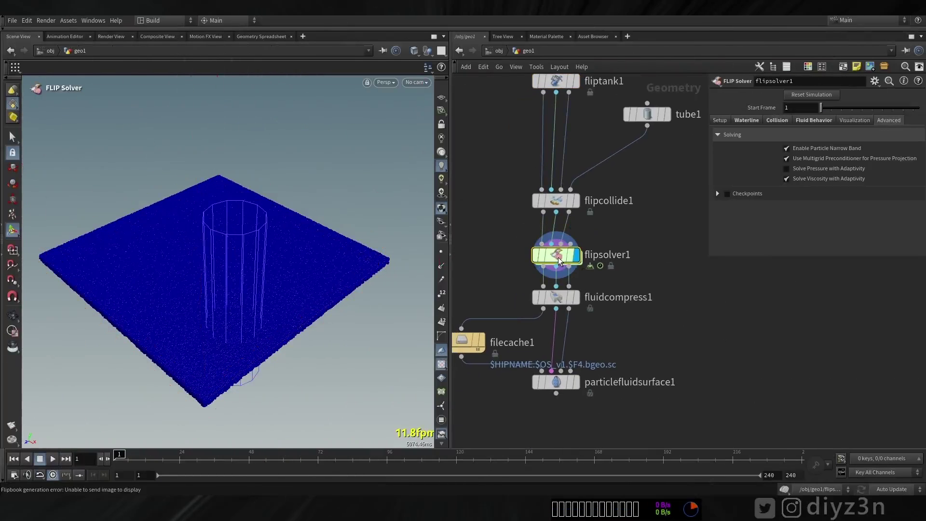
pyautogui.doubleClick(559, 262)
pyautogui.moveTo(546, 289); pyautogui.dragTo(546, 241)
pyautogui.moveTo(612, 296); pyautogui.dragTo(617, 279, button='middle')
pyautogui.keyDown('alt'); pyautogui.moveTo(271, 262); pyautogui.dragTo(210, 195); pyautogui.keyUp('alt')
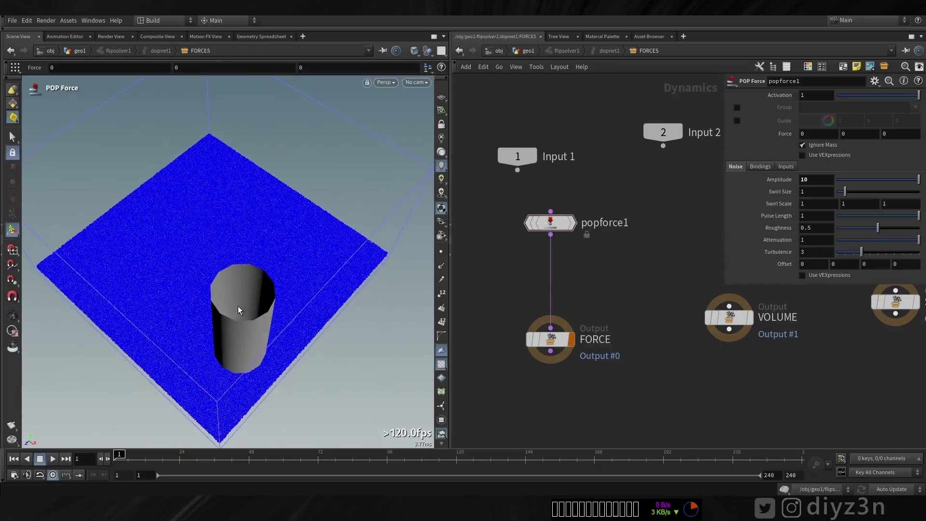
pyautogui.moveTo(559, 227); pyautogui.dragTo(559, 281)
pyautogui.press('b')
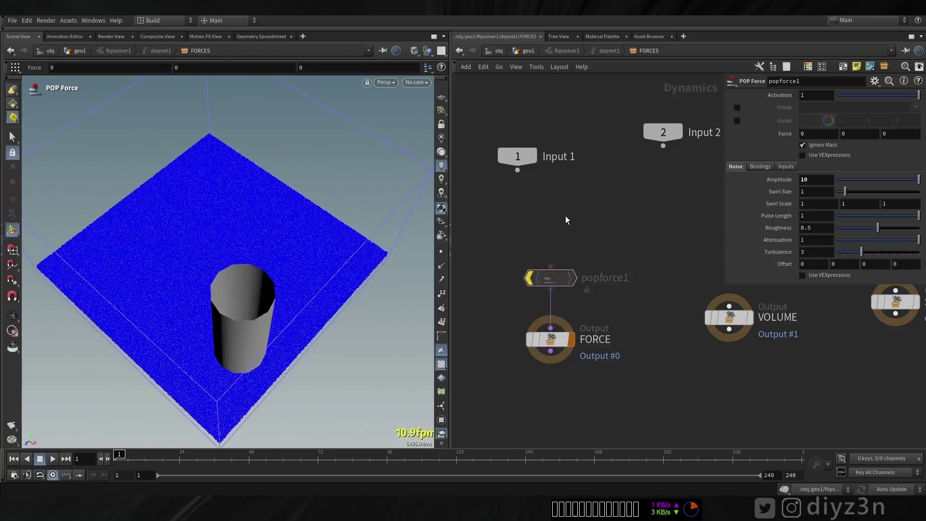
# Step: Take the POP Force out of the chain and wire a POP Spin node with spin speed 100 into the FORCE output
pyautogui.moveTo(562, 214); pyautogui.dragTo(551, 250, button='middle')
pyautogui.press('Tab')
pyautogui.moveTo(566, 313)
pyautogui.moveTo(575, 379)
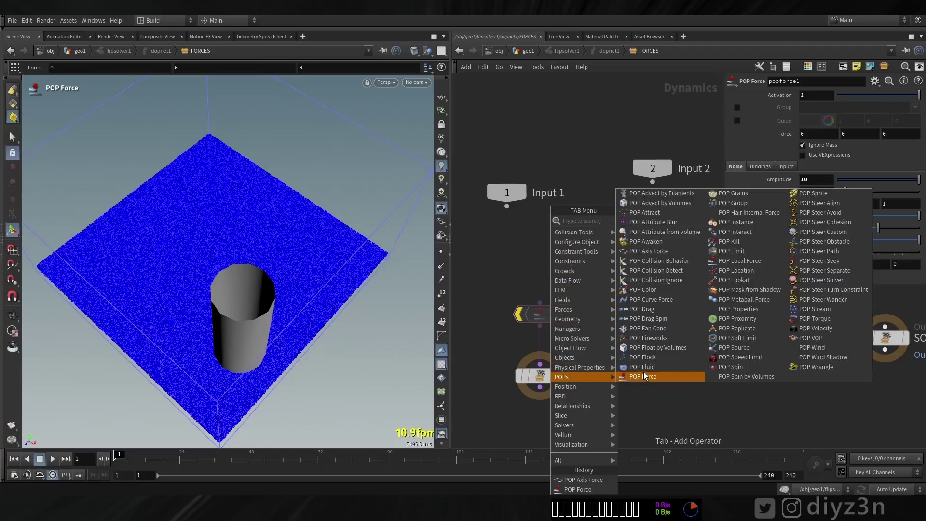
pyautogui.click(737, 367)
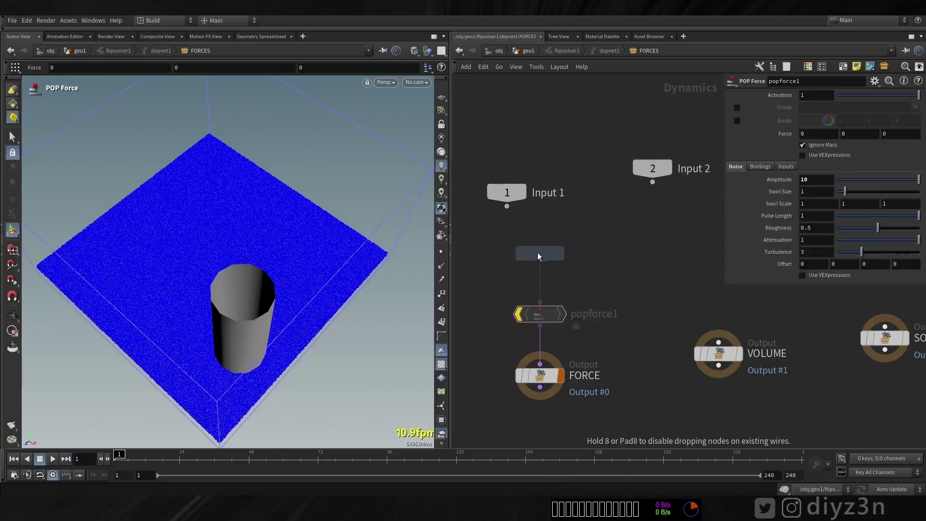
pyautogui.click(539, 254)
pyautogui.moveTo(546, 312); pyautogui.dragTo(541, 284)
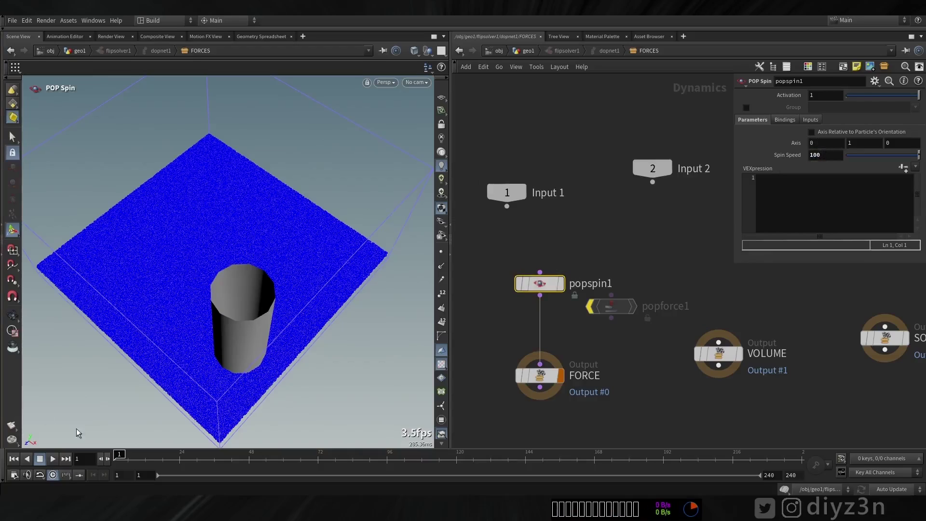
# Step: Play the simulation to test the POP Spin, return to the first frame and delete the POP Spin node
pyautogui.click(54, 459)
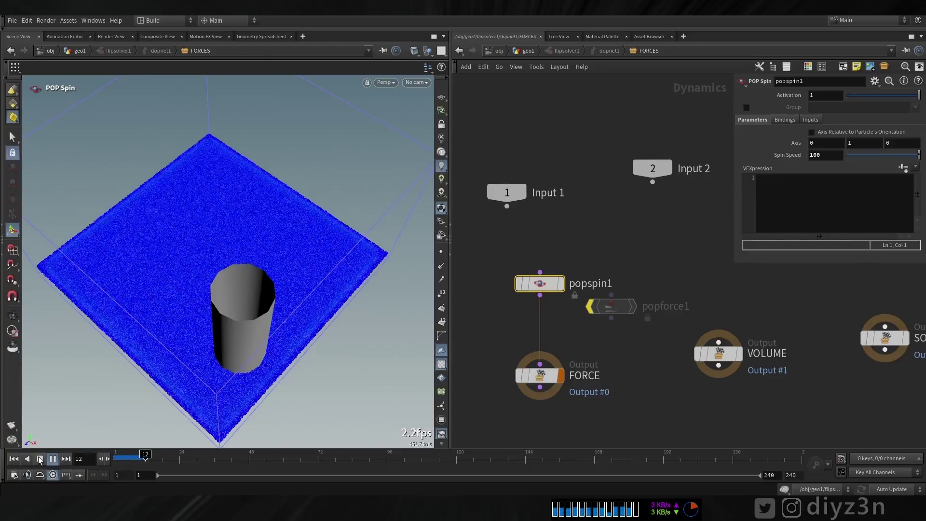
pyautogui.click(40, 459)
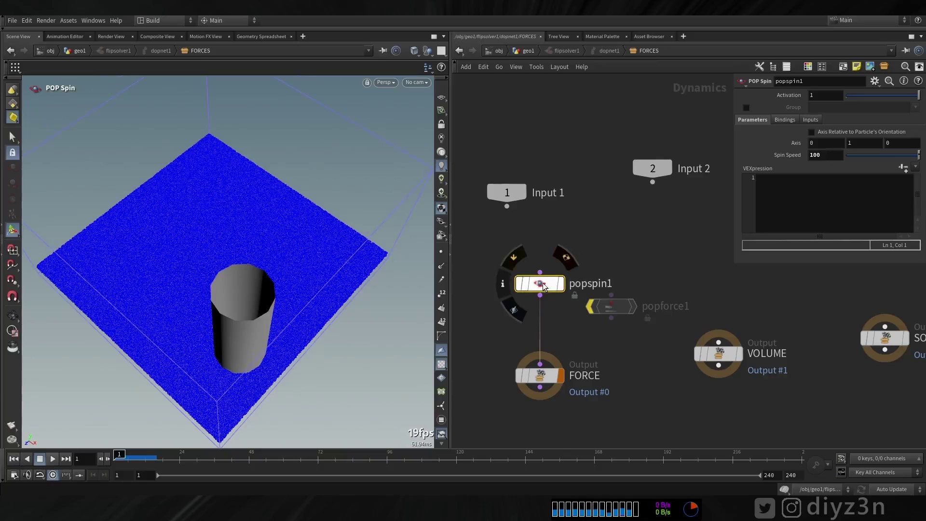
pyautogui.press('Delete')
# Step: Add a POP Torque node wired into the FORCE output, set its amount to 1000, and test it with a short playback
pyautogui.press('Tab')
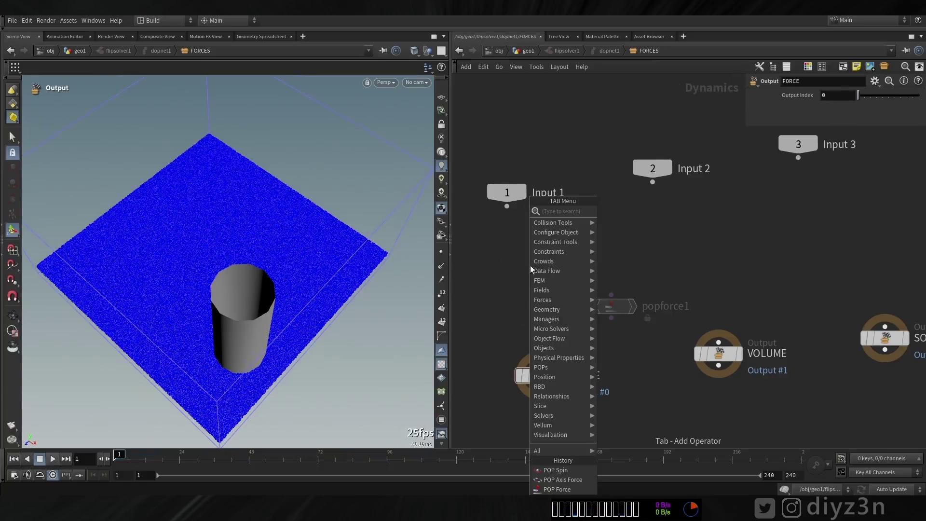
pyautogui.moveTo(549, 366)
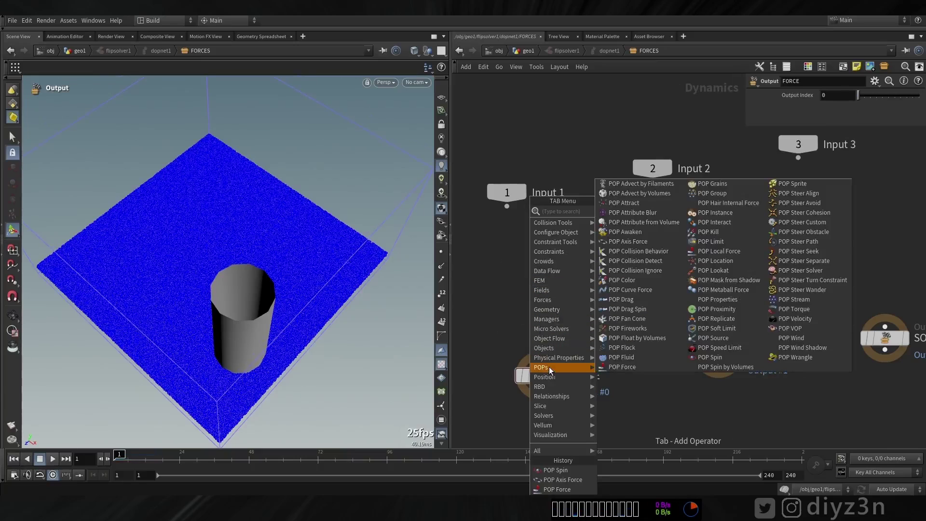
pyautogui.click(805, 312)
pyautogui.click(539, 286)
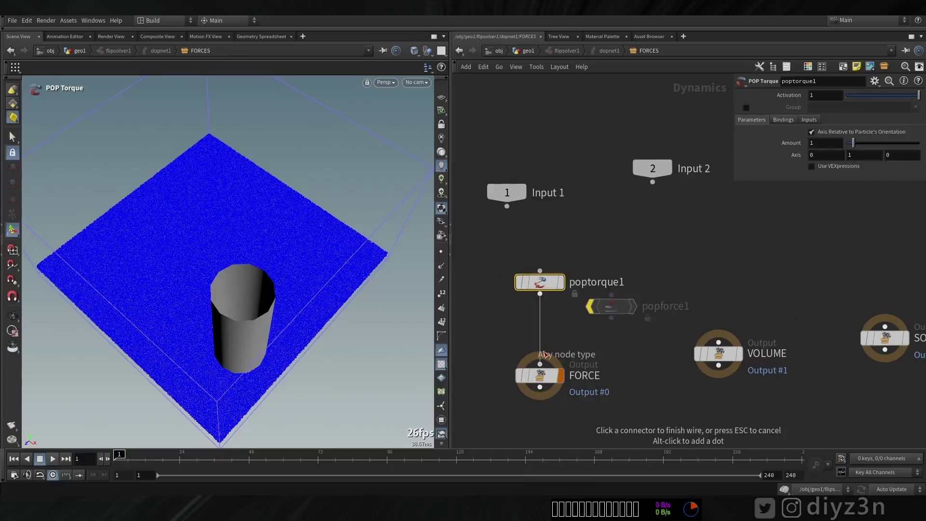
pyautogui.scroll(4, 541, 252)
pyautogui.moveTo(593, 389); pyautogui.dragTo(536, 388, button='right')
pyautogui.moveTo(595, 300); pyautogui.dragTo(574, 229, button='middle')
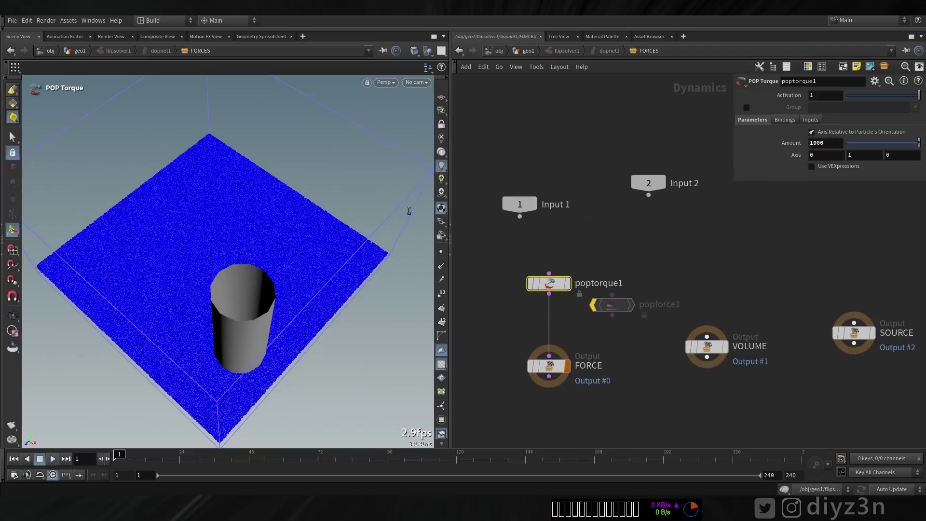
pyautogui.click(41, 461)
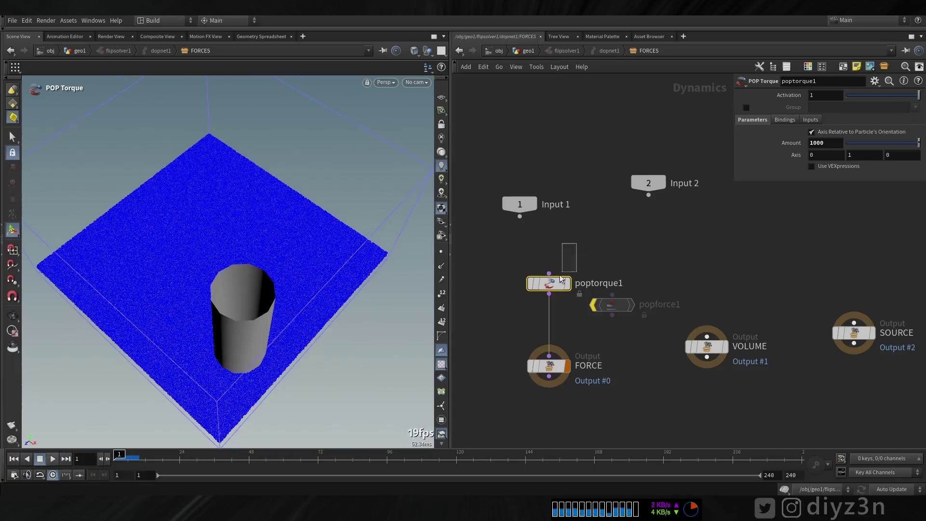
# Step: Delete the POP Torque node and wire a new POP Axis Force node into the FORCE output
pyautogui.press('Delete')
pyautogui.press('Tab')
pyautogui.write('popa')
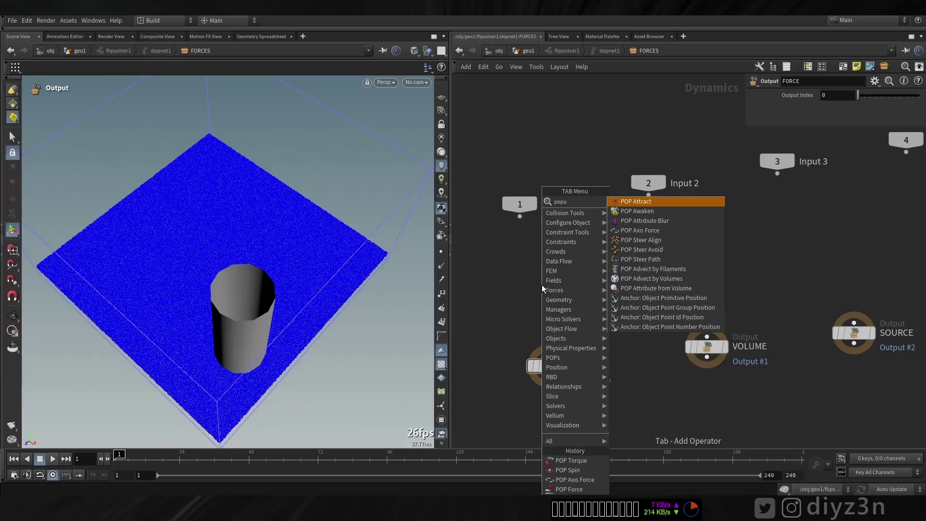
pyautogui.press('BackSpace')
pyautogui.write('f')
pyautogui.click(652, 221)
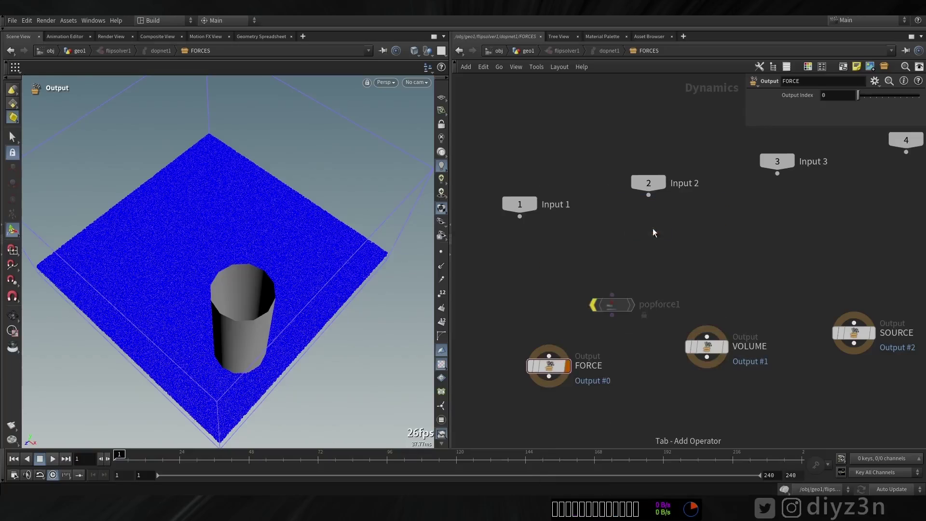
pyautogui.click(551, 299)
pyautogui.click(549, 308)
pyautogui.click(549, 356)
pyautogui.moveTo(551, 299)
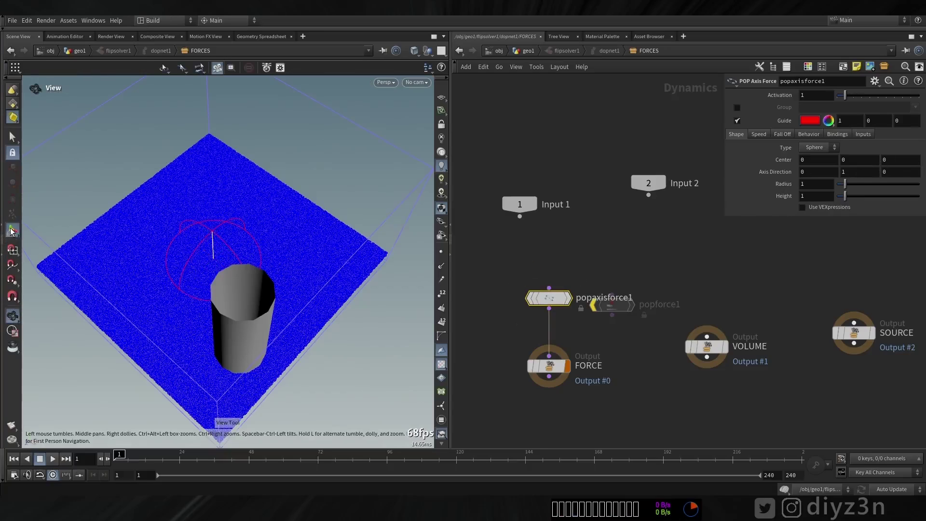
# Step: Set the POP Axis Force radius to 2.94, test an orbit speed of 10 in playback, and return to the first frame
pyautogui.moveTo(216, 259)
pyautogui.keyDown('alt'); pyautogui.mouseDown()
pyautogui.moveTo(208, 214)
pyautogui.moveTo(189, 243)
pyautogui.moveTo(214, 261)
pyautogui.mouseUp(); pyautogui.keyUp('alt')
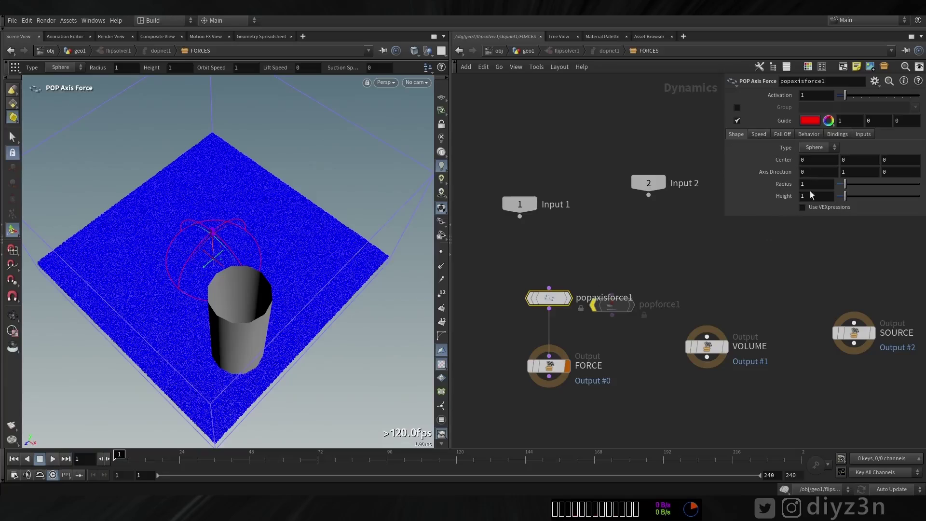
pyautogui.moveTo(847, 190); pyautogui.dragTo(863, 189)
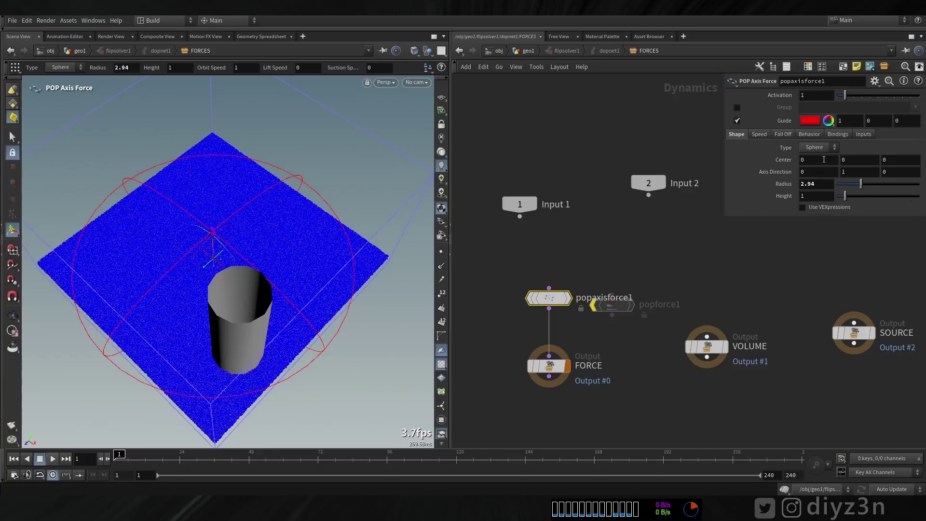
pyautogui.click(764, 134)
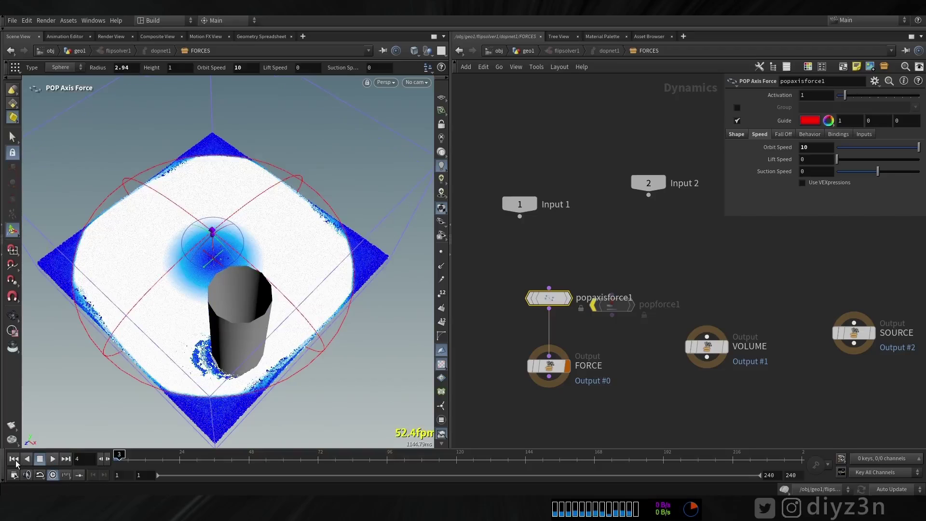
pyautogui.click(15, 460)
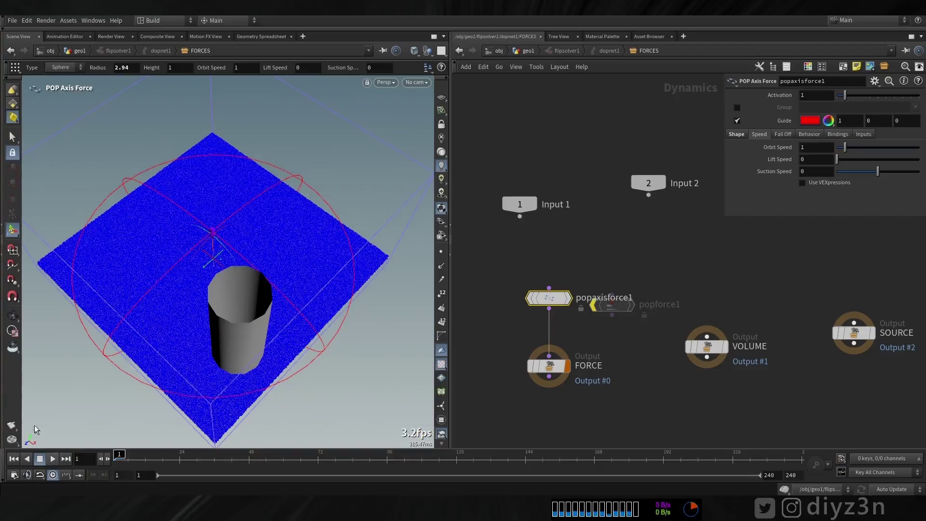
# Step: Set the POP Axis Force orbit speed back to 1 and test the swirling motion with a short playback
pyautogui.click(41, 459)
pyautogui.press('Escape')
pyautogui.moveTo(310, 335)
pyautogui.mouseDown()
pyautogui.moveTo(294, 319)
pyautogui.moveTo(287, 324)
pyautogui.moveTo(300, 335)
pyautogui.mouseUp()
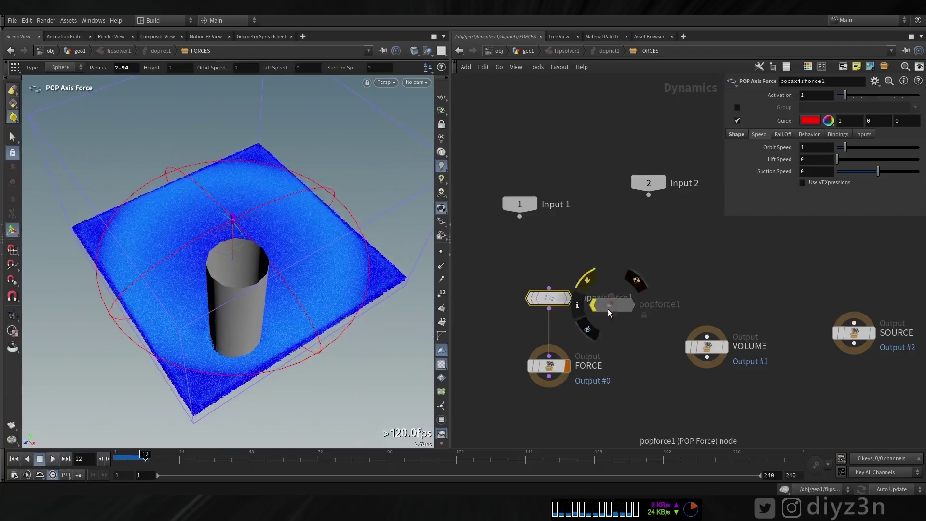
# Step: Insert the bypassed POP Force node between the POP Axis Force and the FORCE output and re-enable it
pyautogui.moveTo(612, 309); pyautogui.dragTo(561, 337)
pyautogui.click(550, 357)
pyautogui.moveTo(529, 325)
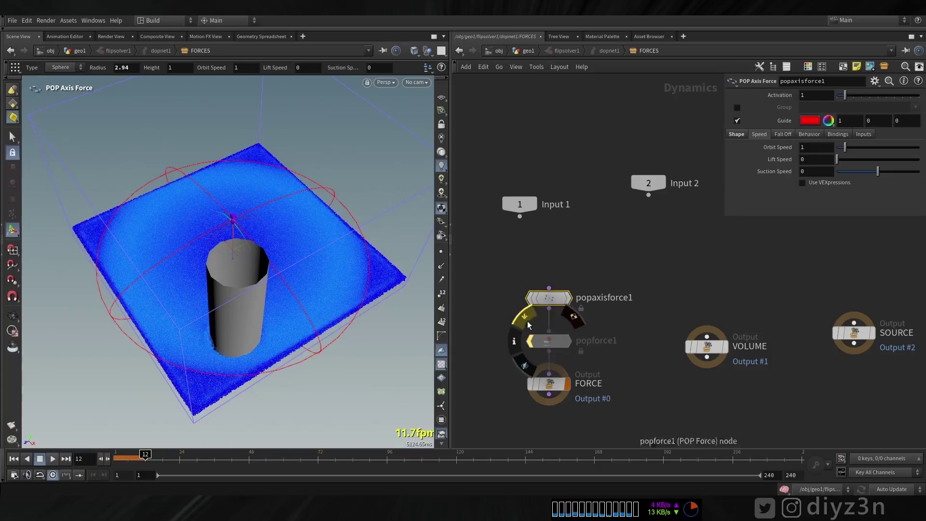
pyautogui.click(557, 346)
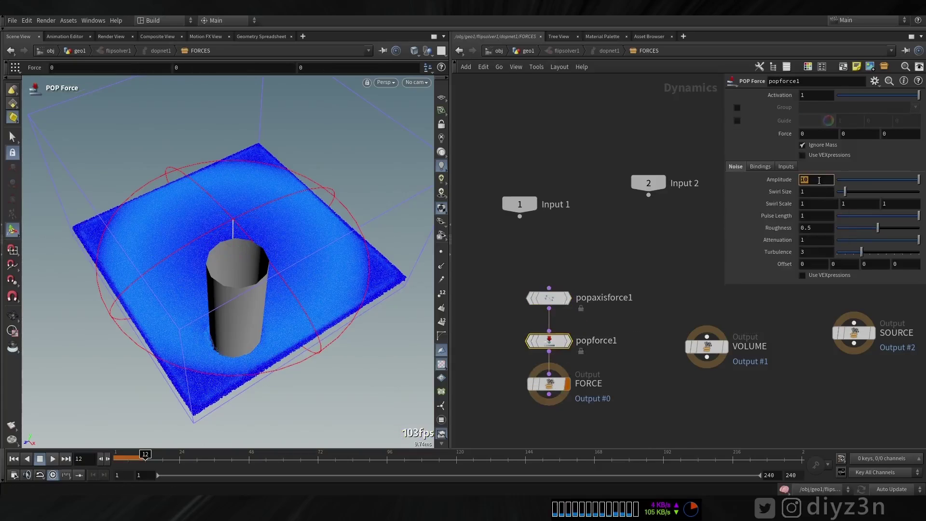
# Step: Set the POP Force noise amplitude to 5, play the simulation from the first frame, and review the result up close
pyautogui.click(14, 459)
pyautogui.click(52, 459)
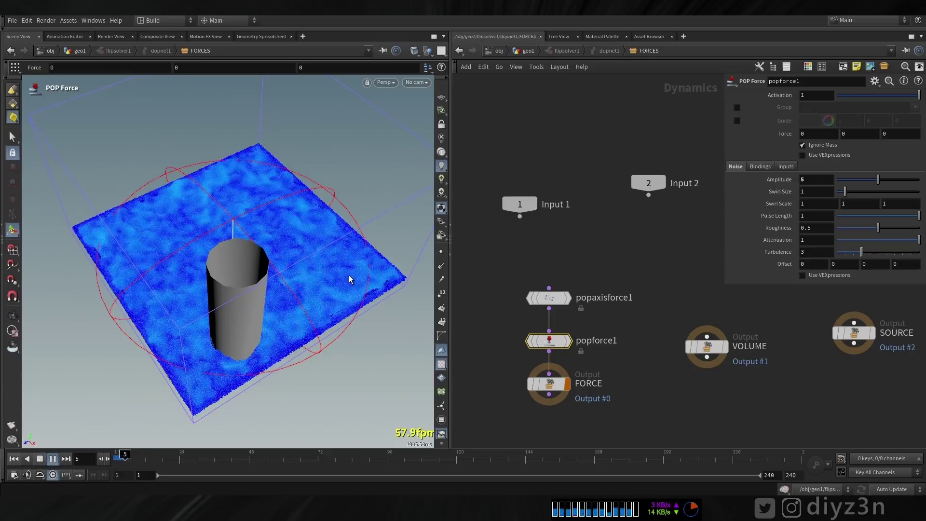
pyautogui.click(39, 459)
pyautogui.scroll(3, 258, 250)
pyautogui.keyDown('alt'); pyautogui.moveTo(258, 250); pyautogui.dragTo(289, 213); pyautogui.keyUp('alt')
pyautogui.moveTo(158, 464); pyautogui.dragTo(133, 465)
# Step: Go up to the geometry network, rewind to the first frame, select the FLIP container, and reopen the FORCES network
pyautogui.click(526, 50)
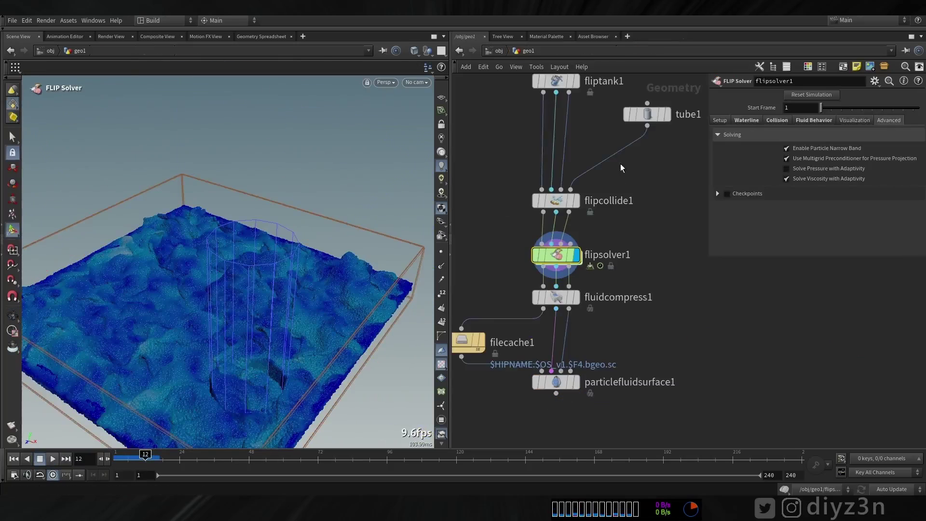
pyautogui.click(13, 458)
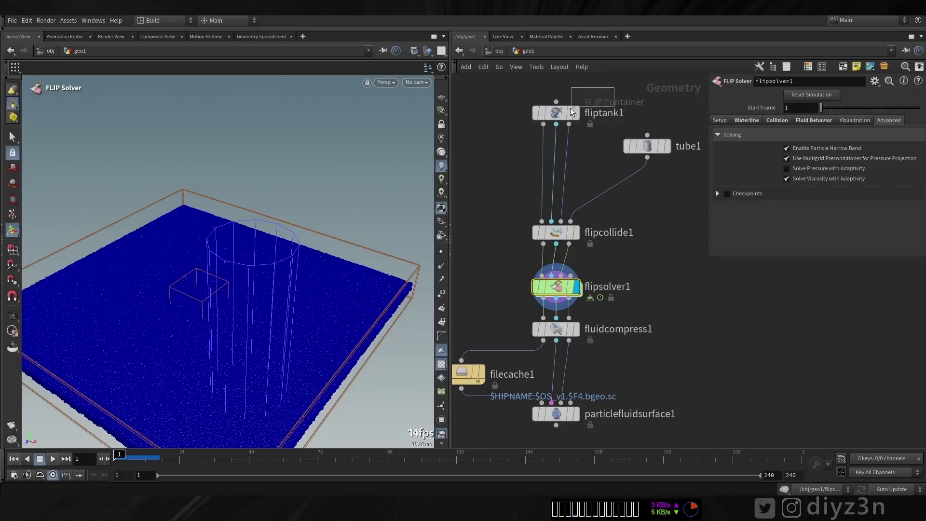
pyautogui.click(572, 112)
pyautogui.click(556, 286)
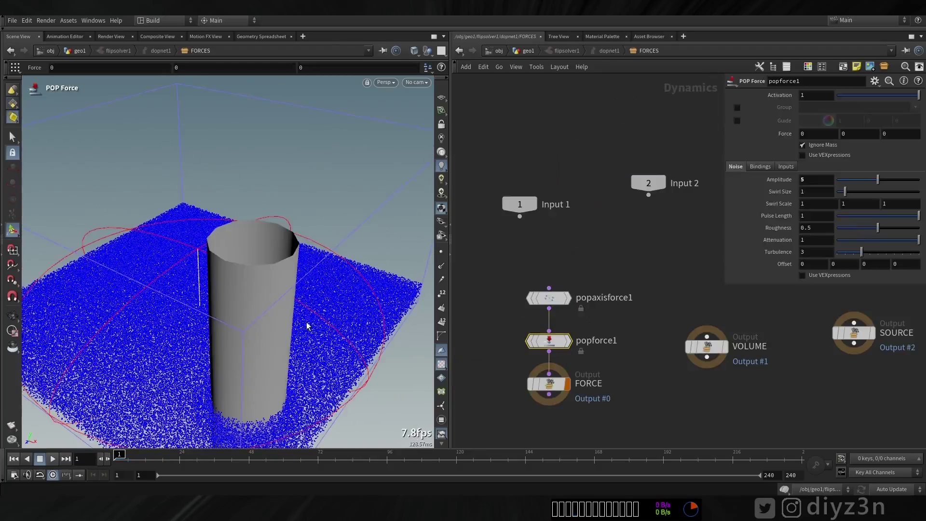
pyautogui.moveTo(285, 241); pyautogui.dragTo(274, 264)
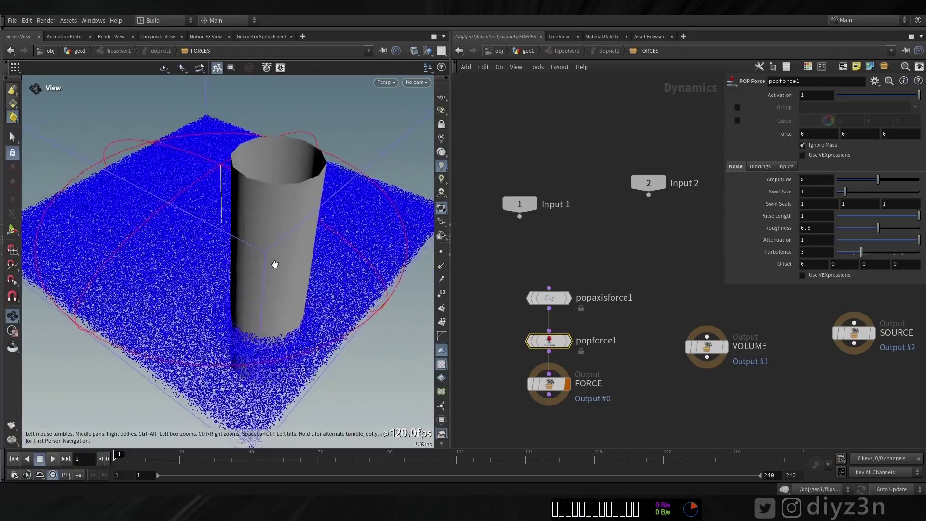
pyautogui.moveTo(275, 265); pyautogui.dragTo(264, 280, button='middle')
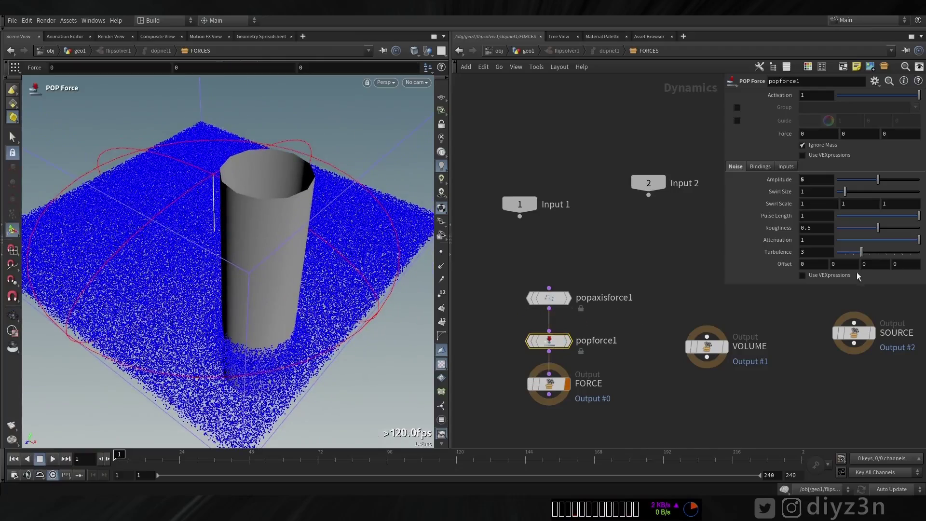
# Step: Play the simulation with the axis and noise forces combined, examine the fluid from several angles, and return to the first frame
pyautogui.click(52, 458)
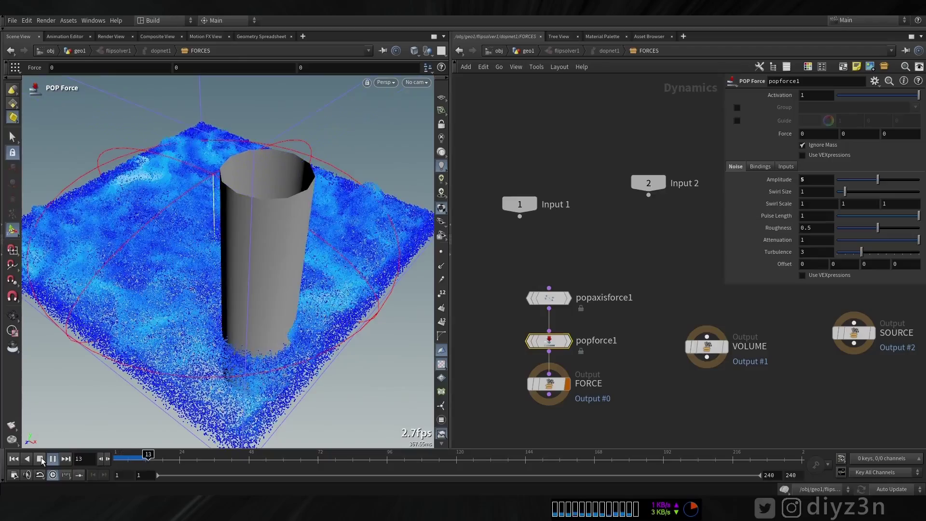
pyautogui.click(41, 459)
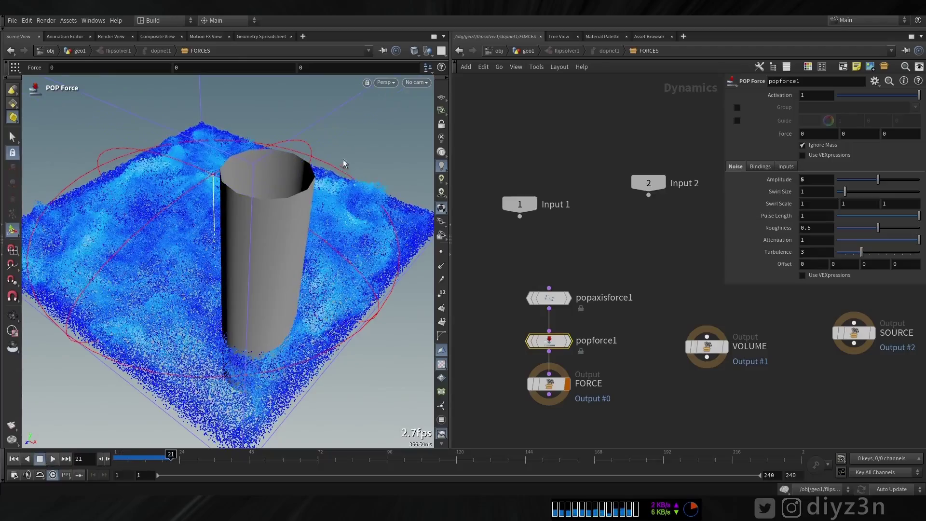
pyautogui.keyDown('alt'); pyautogui.moveTo(343, 159); pyautogui.dragTo(357, 182); pyautogui.keyUp('alt')
pyautogui.keyDown('alt'); pyautogui.scroll(-5, 354, 175); pyautogui.keyUp('alt')
pyautogui.keyDown('alt'); pyautogui.moveTo(344, 156); pyautogui.dragTo(299, 211, button='middle'); pyautogui.keyUp('alt')
pyautogui.keyDown('alt'); pyautogui.moveTo(300, 210); pyautogui.dragTo(310, 213); pyautogui.keyUp('alt')
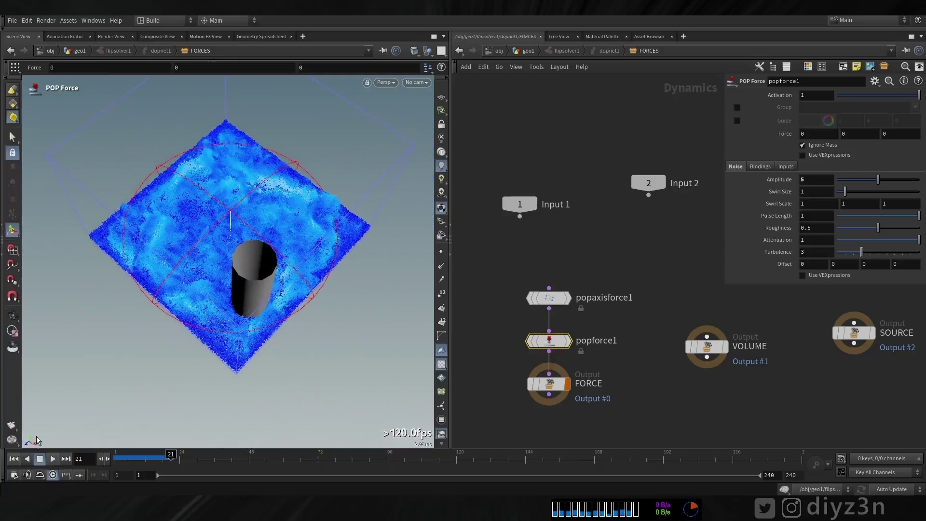
pyautogui.click(40, 461)
pyautogui.moveTo(214, 256); pyautogui.dragTo(355, 207)
pyautogui.click(14, 460)
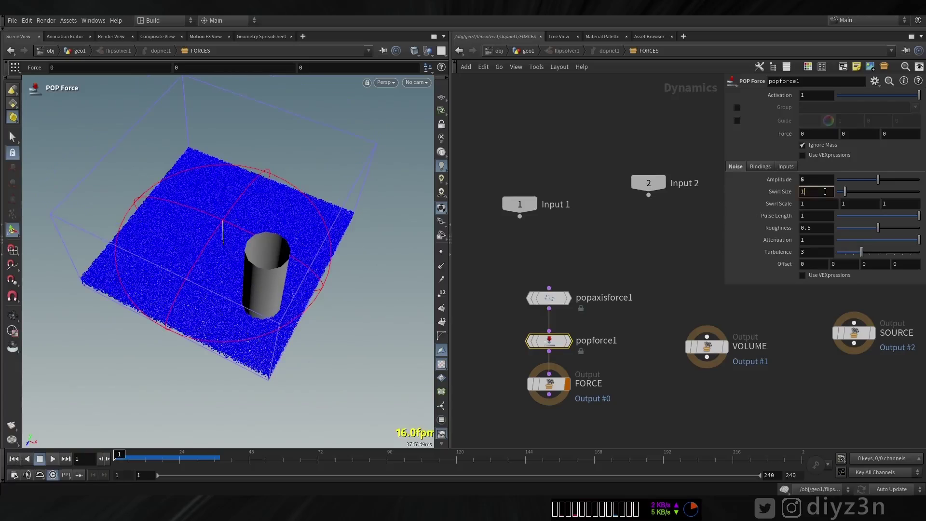
# Step: Set the POP Force swirl size to 5, test the larger waves in playback, and return to the first frame
pyautogui.press('Return')
pyautogui.click(53, 459)
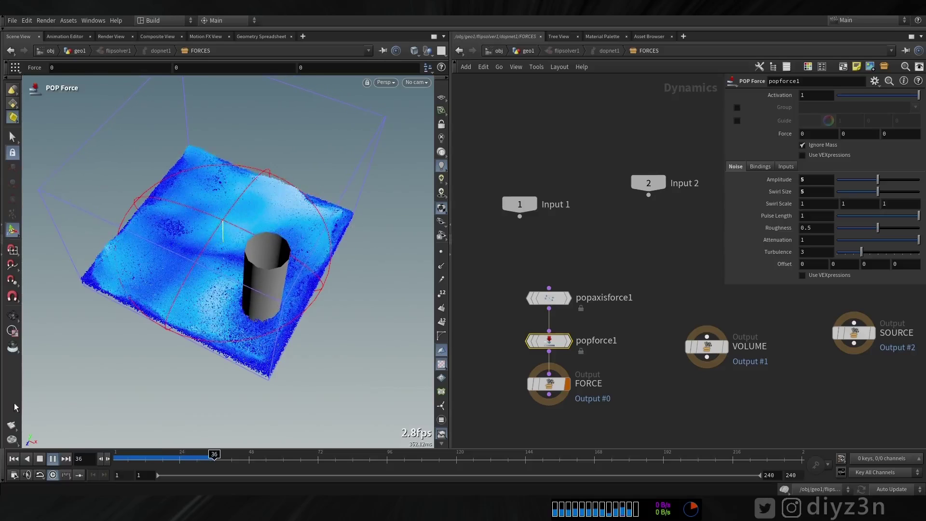
pyautogui.click(41, 458)
pyautogui.keyDown('alt'); pyautogui.moveTo(219, 289); pyautogui.dragTo(290, 246); pyautogui.keyUp('alt')
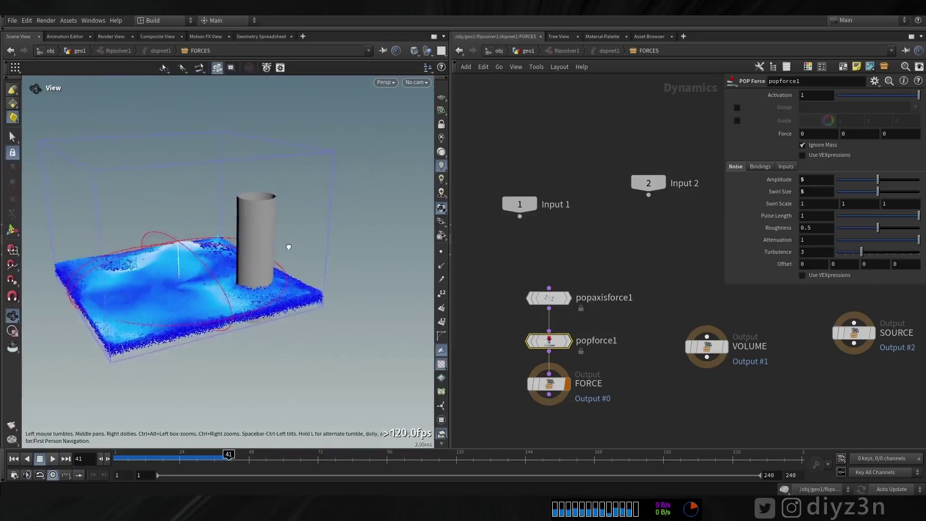
pyautogui.keyDown('alt'); pyautogui.moveTo(289, 246); pyautogui.dragTo(170, 291, button='right'); pyautogui.keyUp('alt')
pyautogui.moveTo(211, 459); pyautogui.dragTo(235, 455)
pyautogui.click(14, 459)
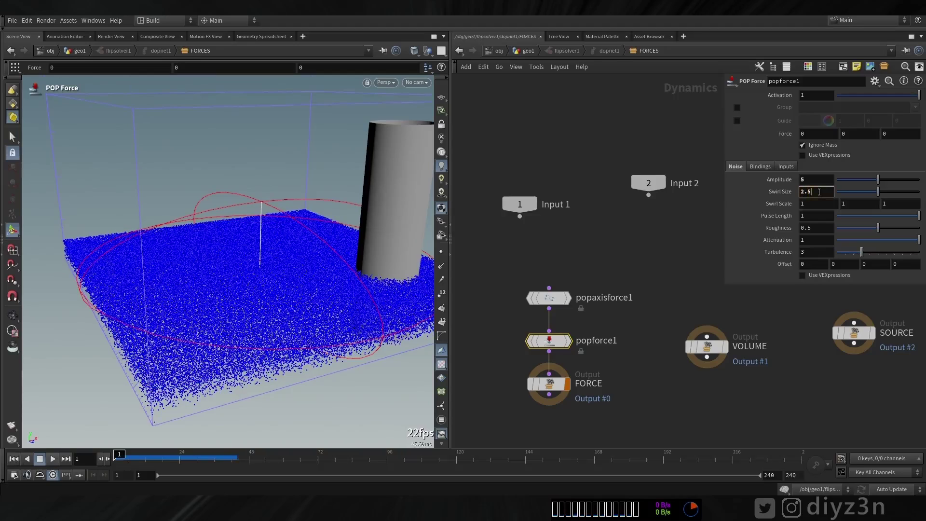
# Step: Set the POP Force swirl size to 2.5 and play the simulation to check the waves from above and the side
pyautogui.press('Escape')
pyautogui.moveTo(341, 215); pyautogui.dragTo(198, 281)
pyautogui.moveTo(199, 281)
pyautogui.keyDown('alt'); pyautogui.mouseDown(button='middle')
pyautogui.moveTo(180, 283)
pyautogui.moveTo(192, 277)
pyautogui.mouseUp(button='middle'); pyautogui.keyUp('alt')
pyautogui.click(50, 460)
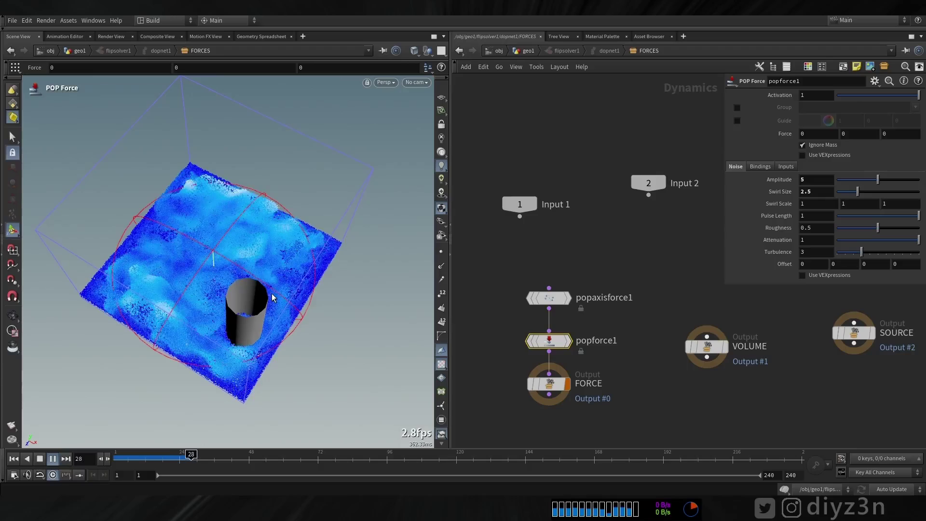
pyautogui.click(53, 459)
pyautogui.moveTo(233, 239); pyautogui.dragTo(220, 289)
# Step: Set the POP Force noise amplitude to 15 and test the splashes by playing the simulation from the first frame
pyautogui.write('15')
pyautogui.press('Return')
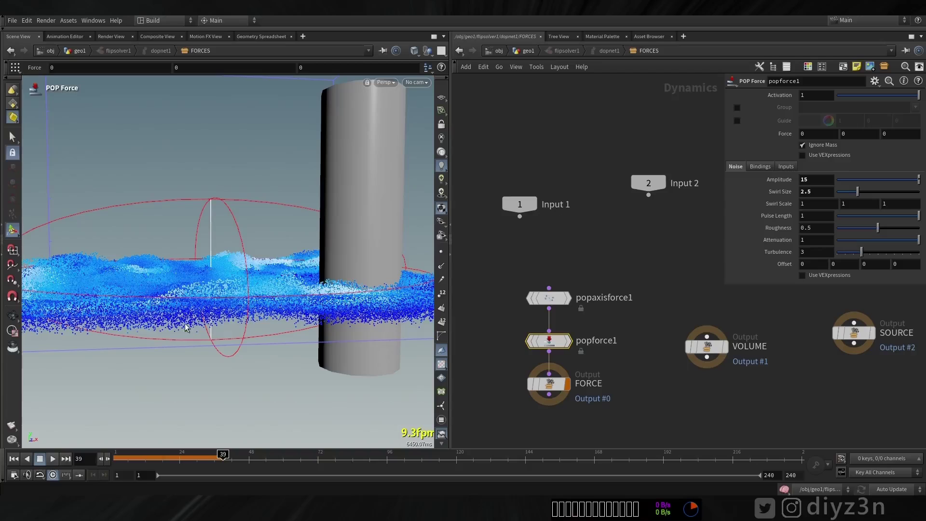
pyautogui.click(15, 459)
pyautogui.click(53, 458)
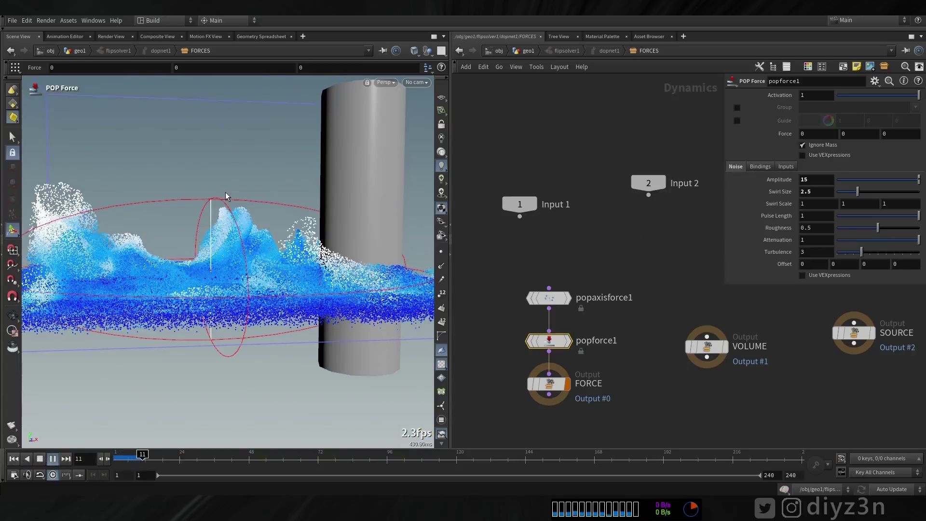
pyautogui.click(42, 458)
pyautogui.keyDown('alt'); pyautogui.moveTo(320, 115); pyautogui.dragTo(269, 205); pyautogui.keyUp('alt')
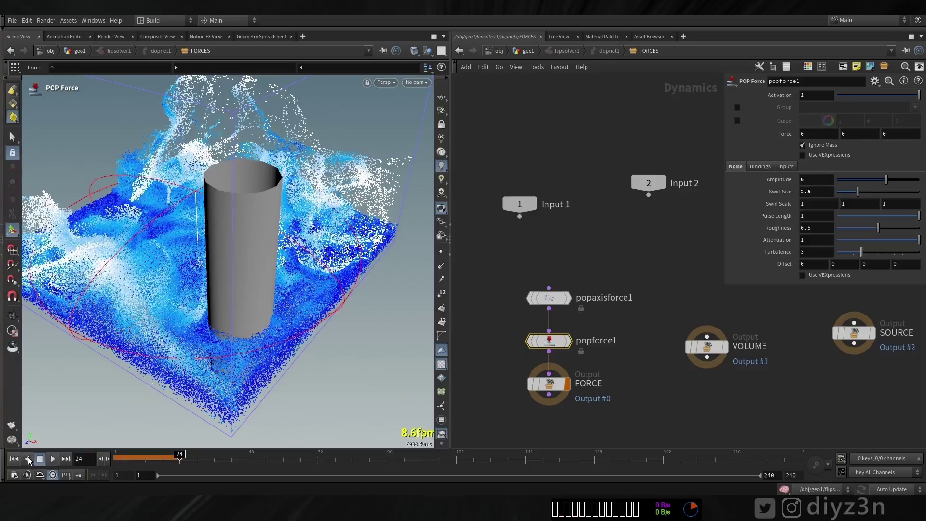
# Step: Set the POP Force noise amplitude to 6, return to the first frame, and go back up to the geometry network
pyautogui.click(14, 458)
pyautogui.scroll(-3, 224, 248)
pyautogui.keyDown('alt'); pyautogui.moveTo(224, 248); pyautogui.dragTo(207, 270); pyautogui.keyUp('alt')
pyautogui.click(528, 51)
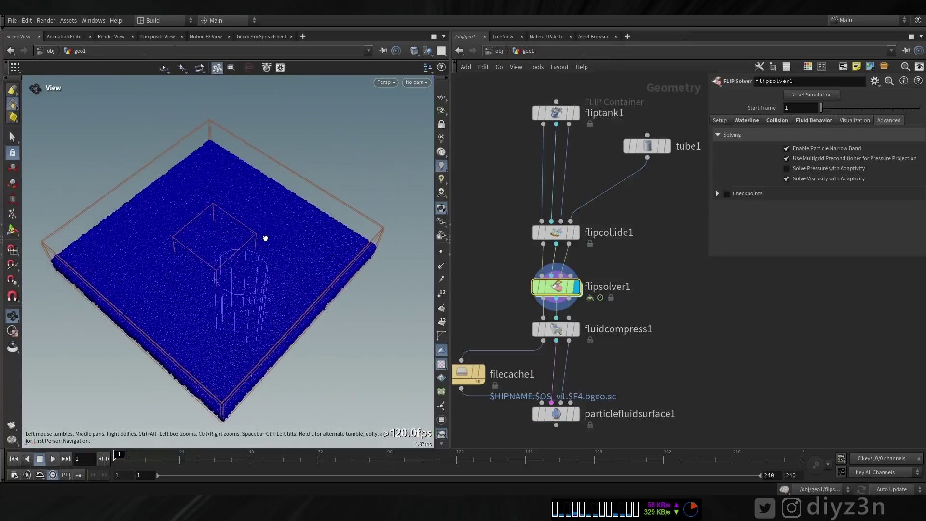
# Step: Set the FLIP container's particle separation to 0.02, preview the simulation as a flipbook, and close the MPlay window
pyautogui.click(556, 113)
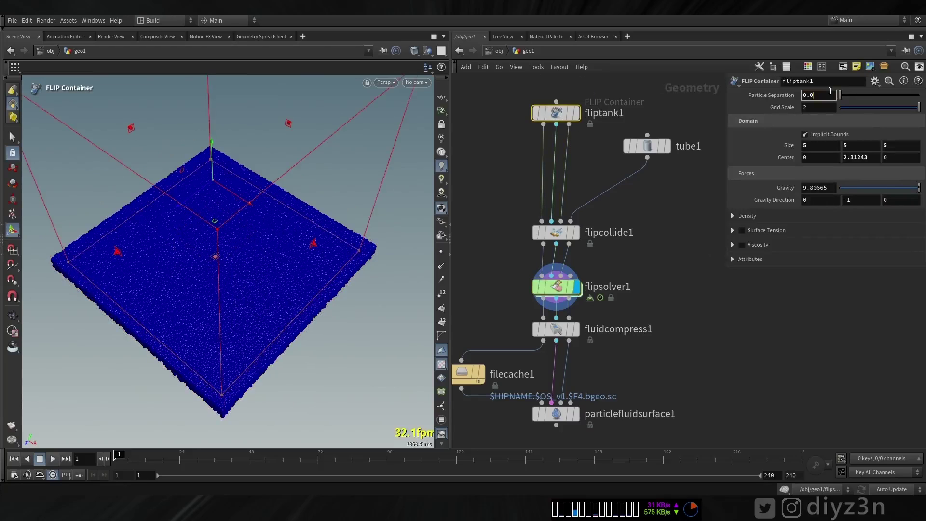
pyautogui.keyDown('alt'); pyautogui.moveTo(275, 223); pyautogui.dragTo(275, 246); pyautogui.keyUp('alt')
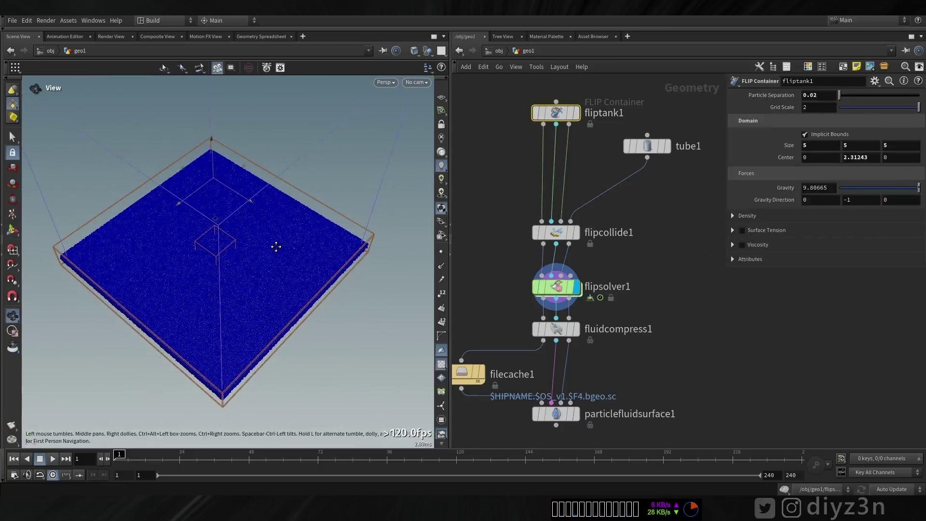
pyautogui.click(12, 426)
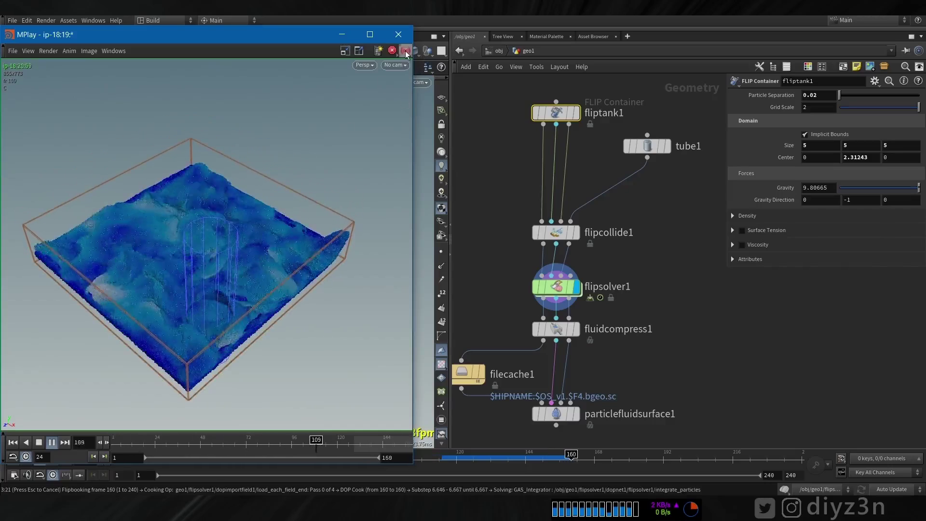
pyautogui.click(399, 35)
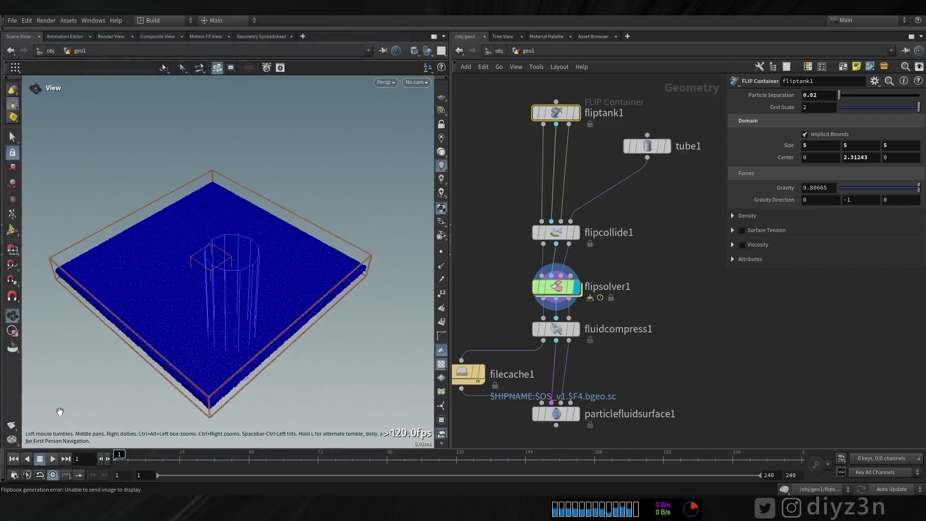
# Step: Set the POP Force noise amplitude to 4 and swirl size to 5, and flipbook the simulation again from the geometry network
pyautogui.doubleClick(557, 287)
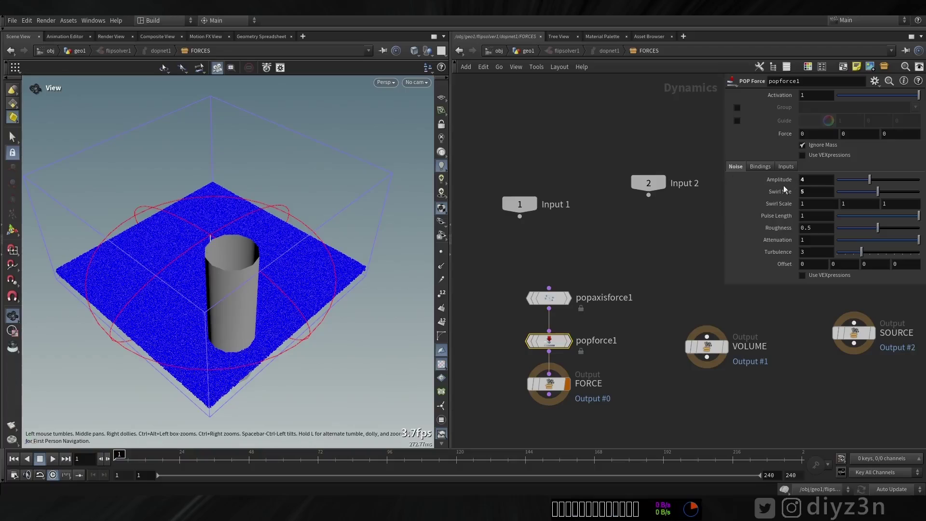
pyautogui.click(529, 51)
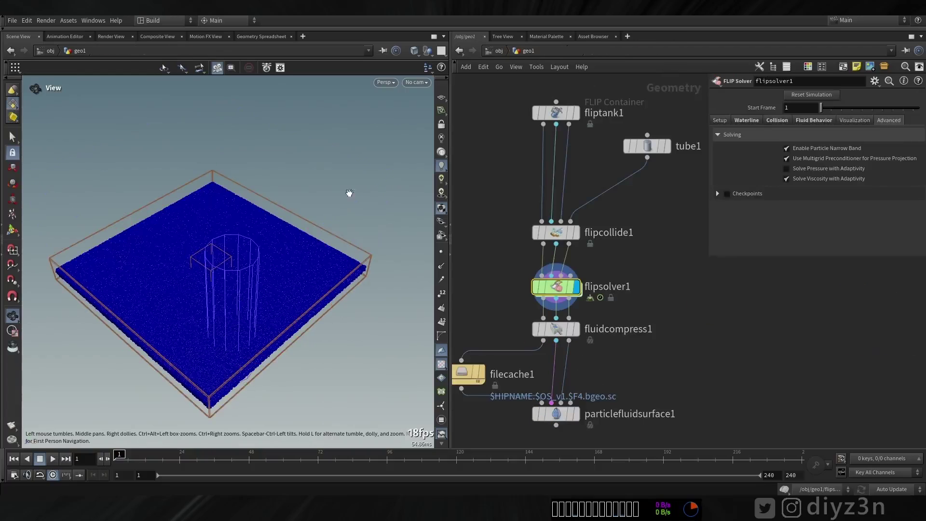
pyautogui.click(12, 425)
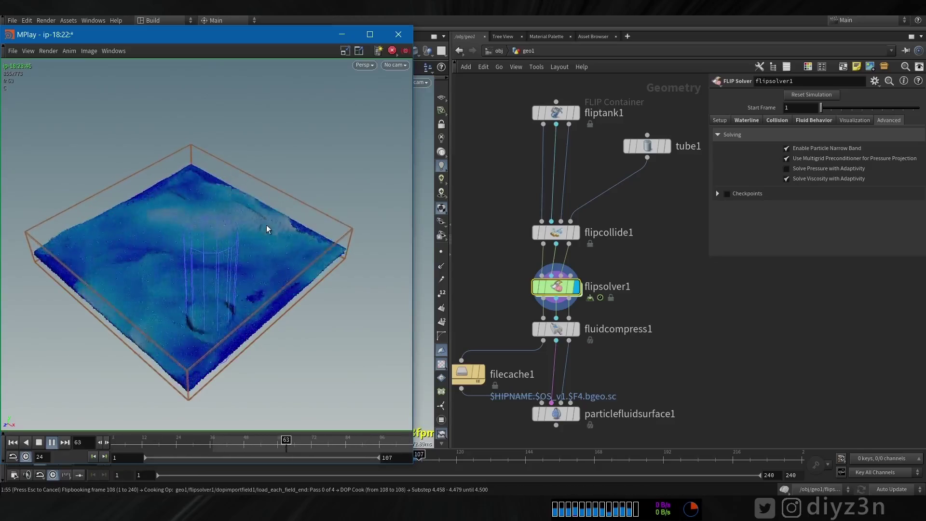
# Step: Close the flipbook preview and set the FLIP container's particle separation to 0.01
pyautogui.click(398, 34)
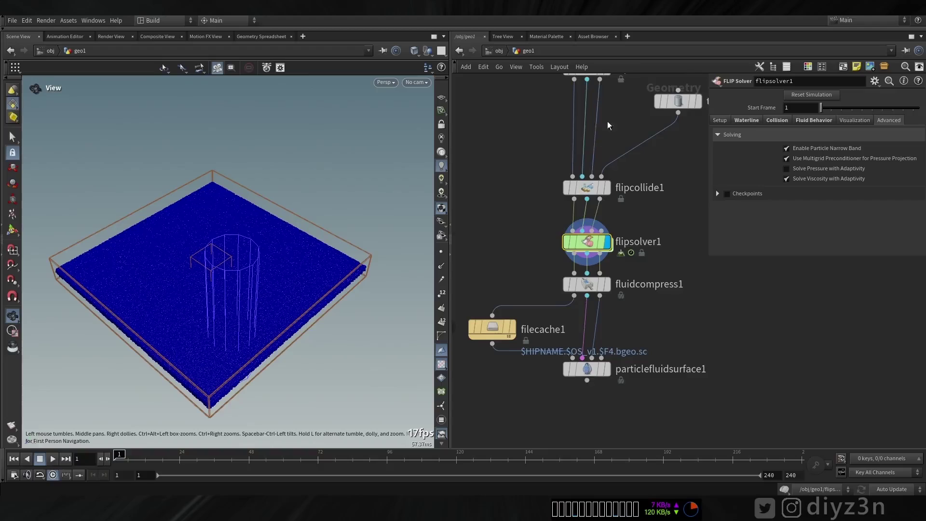
pyautogui.moveTo(607, 121); pyautogui.dragTo(610, 167, button='middle')
pyautogui.click(590, 114)
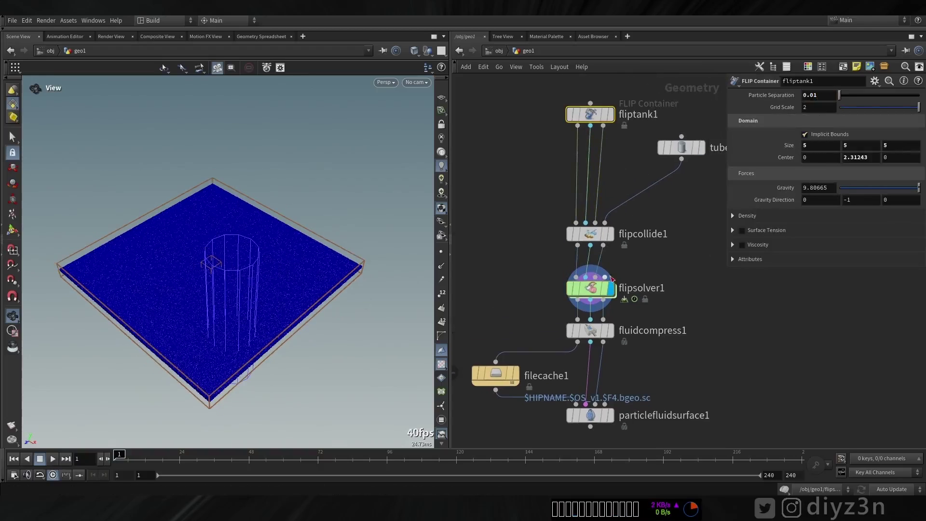
# Step: Review the fluid compress settings and cache the simulation to disk in the background from the file cache node, saving the scene first
pyautogui.moveTo(501, 376); pyautogui.dragTo(541, 293, button='middle')
pyautogui.click(628, 248)
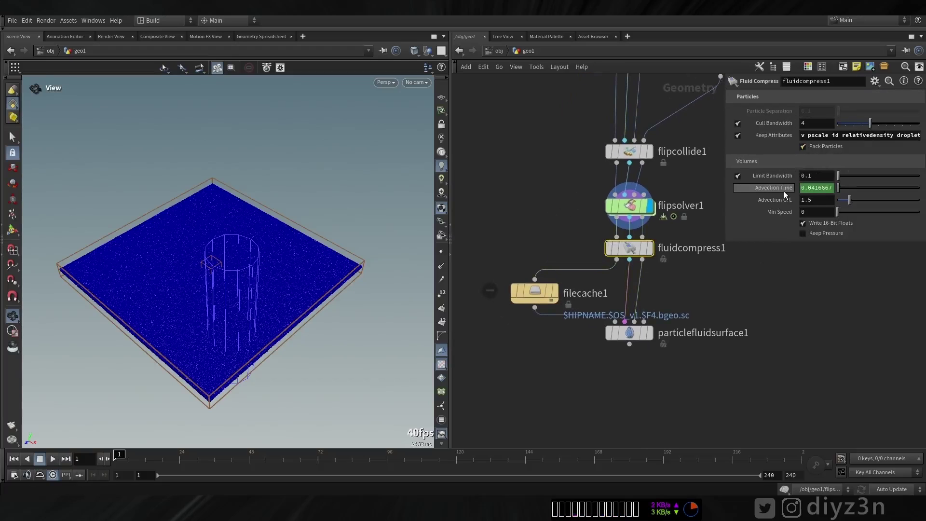
pyautogui.moveTo(494, 241); pyautogui.dragTo(491, 242, button='middle')
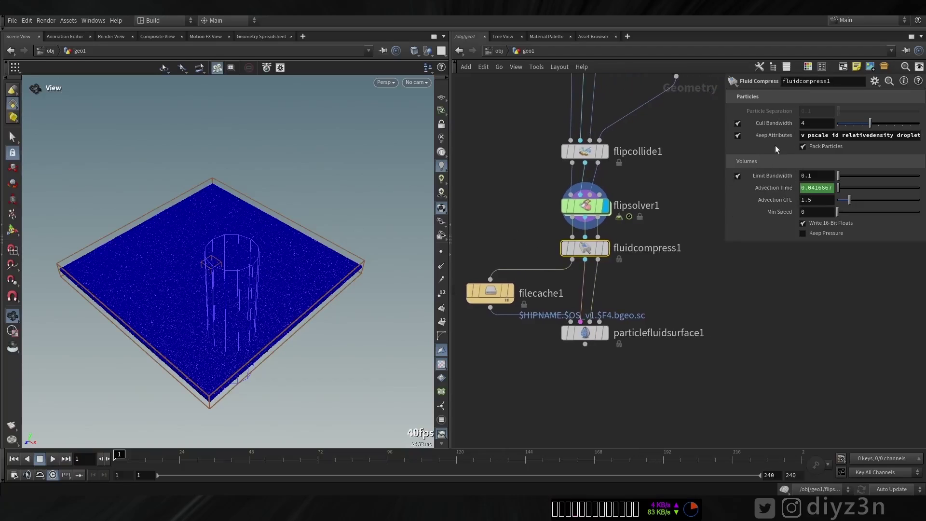
pyautogui.click(491, 291)
pyautogui.click(818, 192)
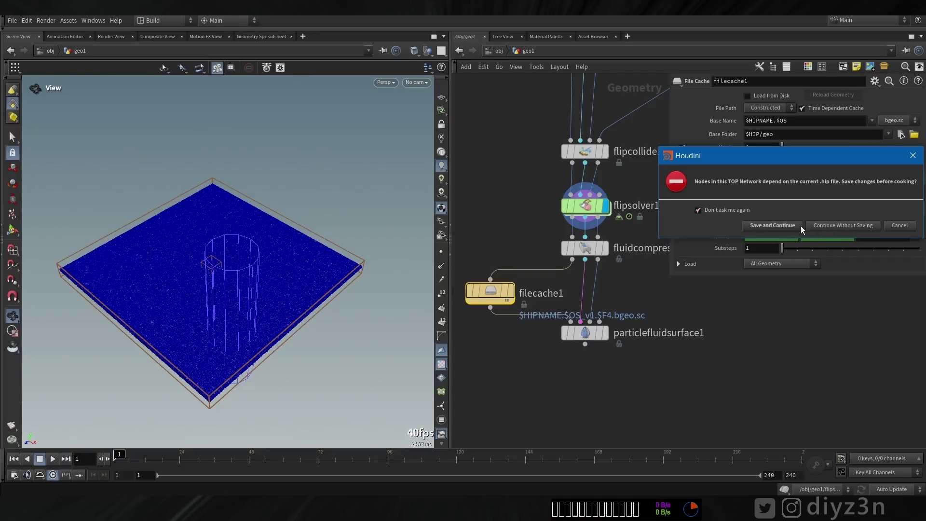
pyautogui.click(777, 225)
# Step: Move the particle fluid surface node below the file cache and display its result in the viewport
pyautogui.moveTo(512, 218); pyautogui.dragTo(509, 166, button='middle')
pyautogui.moveTo(584, 280); pyautogui.dragTo(582, 397)
pyautogui.moveTo(627, 300); pyautogui.dragTo(642, 268, button='middle')
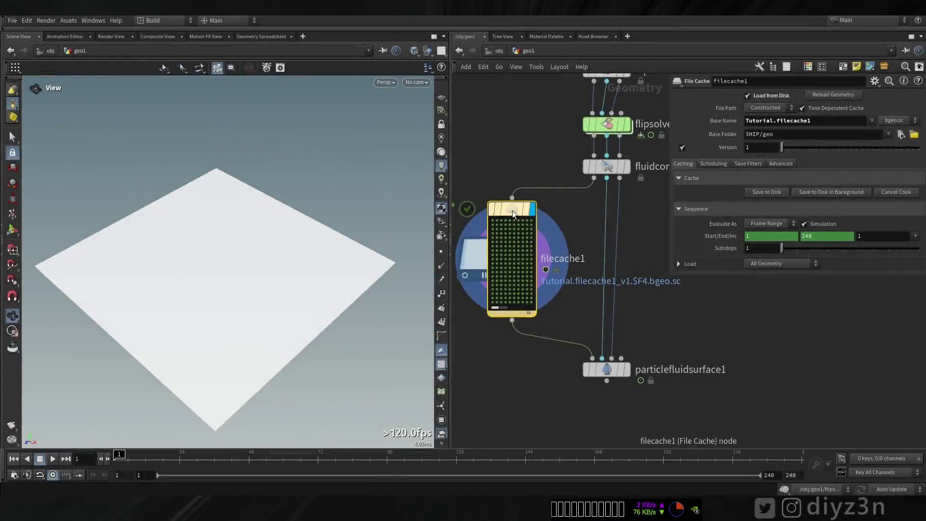
pyautogui.click(606, 369)
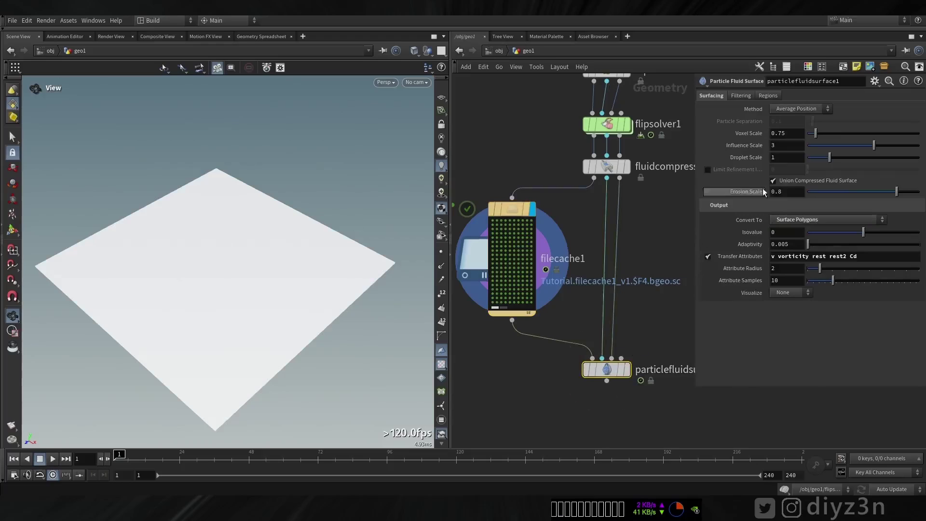
pyautogui.click(813, 220)
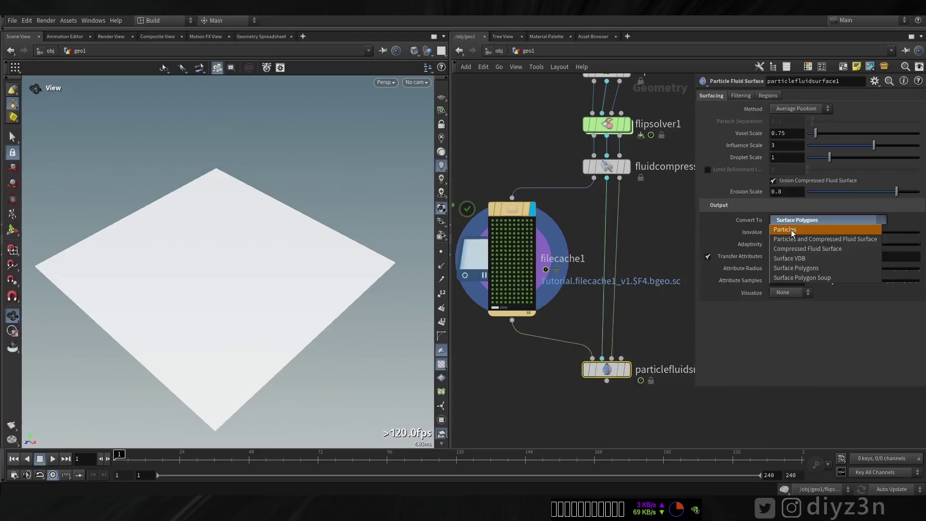
pyautogui.click(627, 370)
pyautogui.click(627, 370)
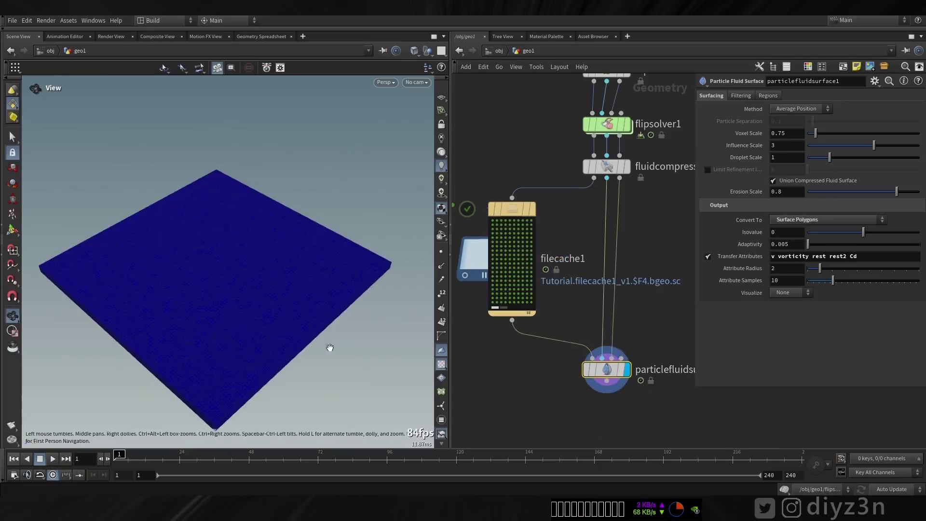
# Step: Compare the fluid surface's Particles and Surface Polygons outputs, and examine the polygon waves up close at frame 97
pyautogui.click(794, 220)
pyautogui.click(796, 230)
pyautogui.click(13, 426)
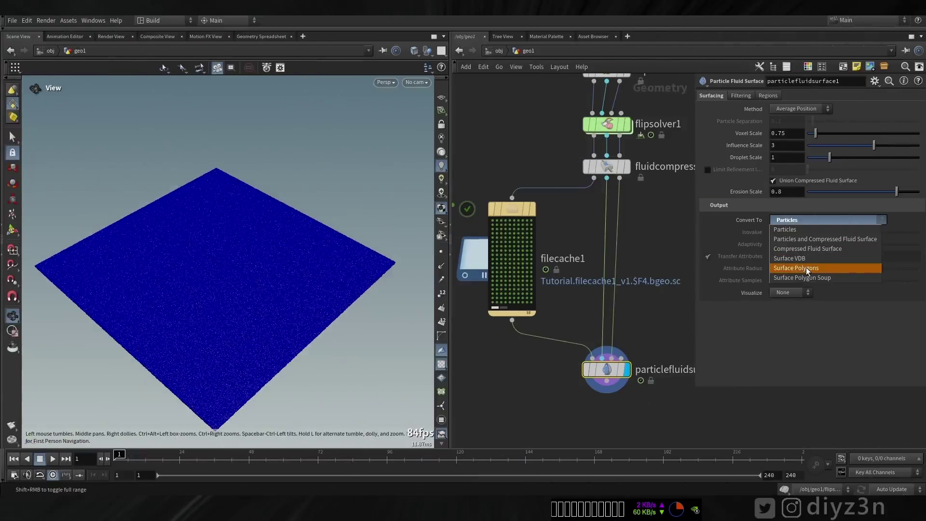
pyautogui.click(806, 267)
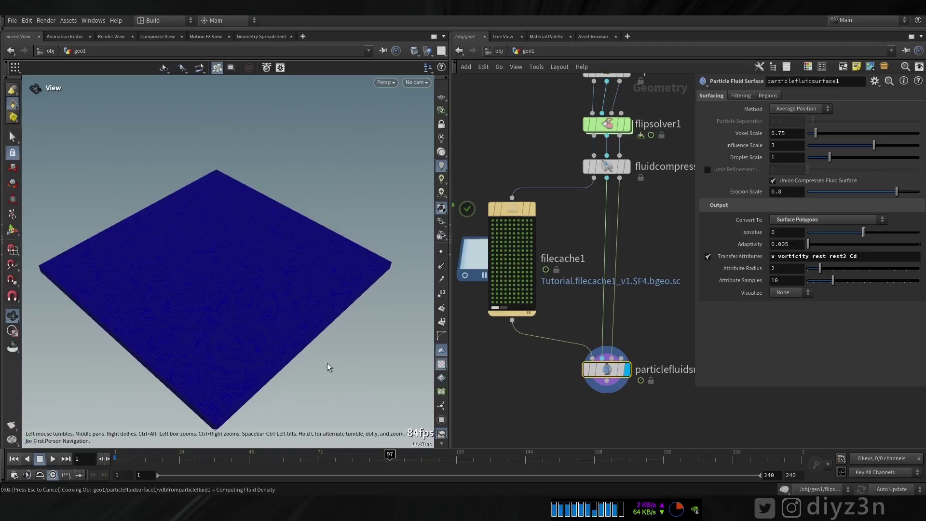
pyautogui.scroll(5, 254, 217)
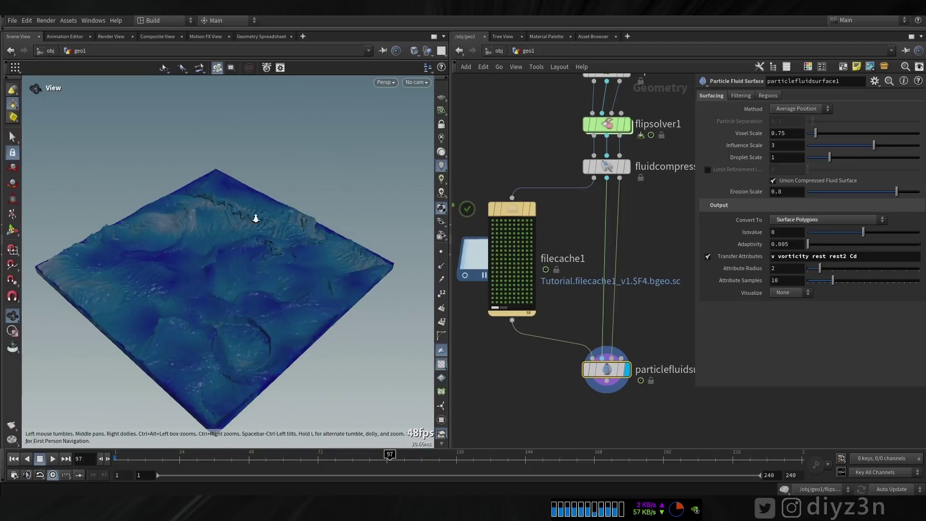
pyautogui.moveTo(296, 234); pyautogui.dragTo(276, 243)
pyautogui.rightClick(315, 240)
pyautogui.click(262, 254)
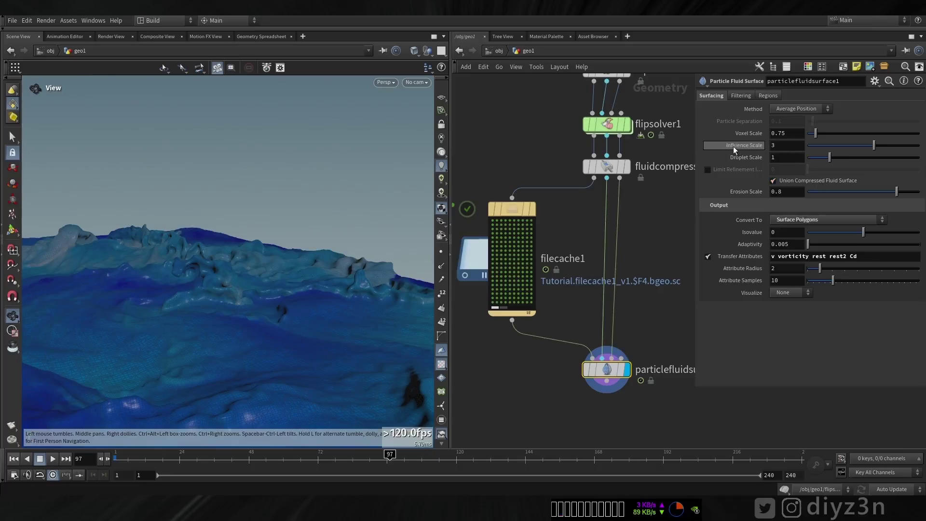
pyautogui.moveTo(230, 280); pyautogui.dragTo(231, 328)
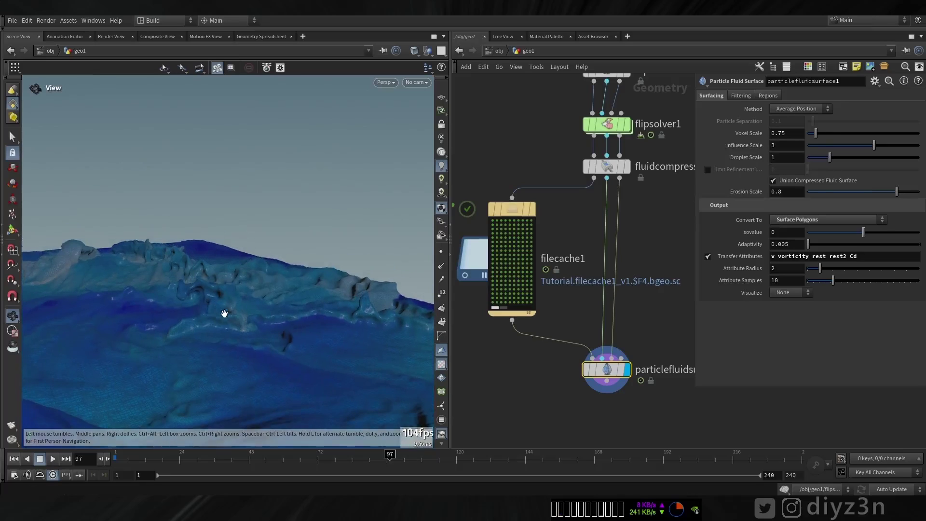
# Step: Compare the particle fluid surface's wave detail with influence scales of 1, 2 and 3
pyautogui.moveTo(743, 152)
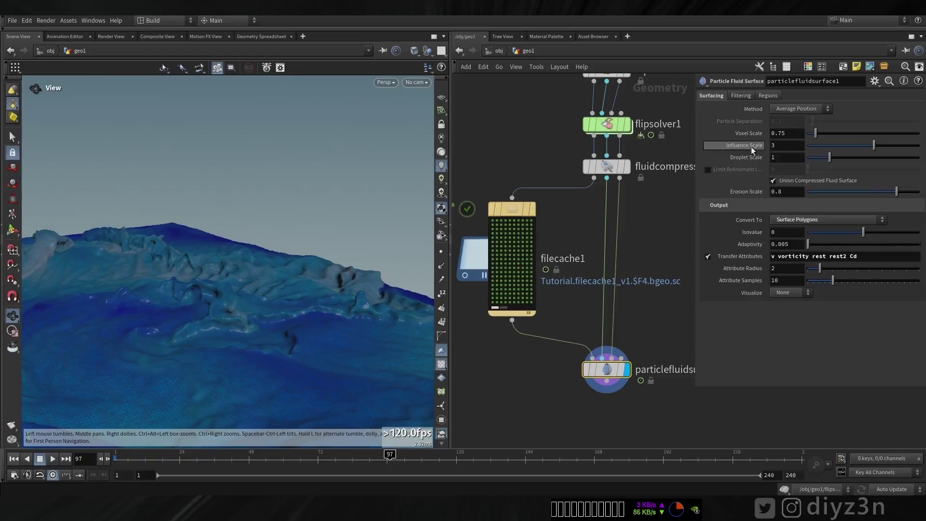
pyautogui.click(792, 145)
pyautogui.write('1')
pyautogui.press('Return')
pyautogui.doubleClick(793, 147)
pyautogui.write('2')
pyautogui.press('Return')
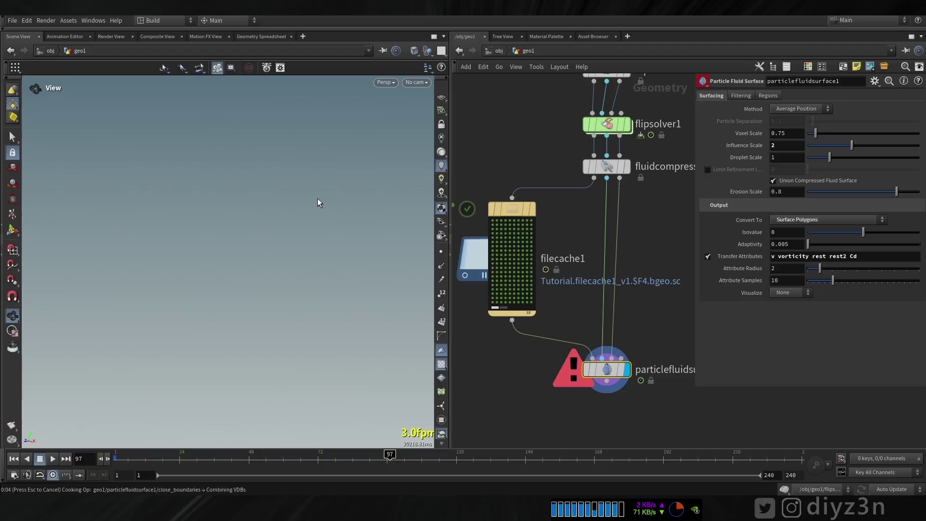
pyautogui.moveTo(205, 260); pyautogui.dragTo(219, 260)
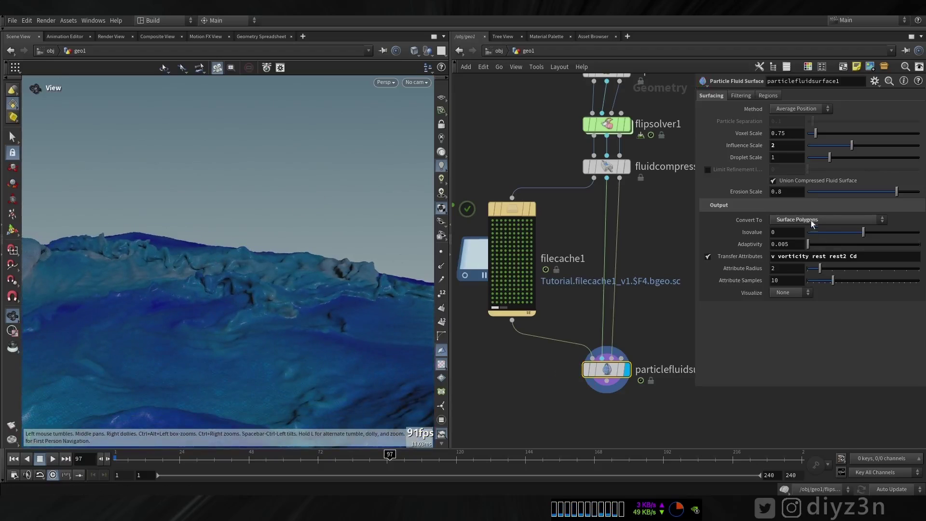
pyautogui.doubleClick(794, 145)
pyautogui.write('3')
pyautogui.press('Return')
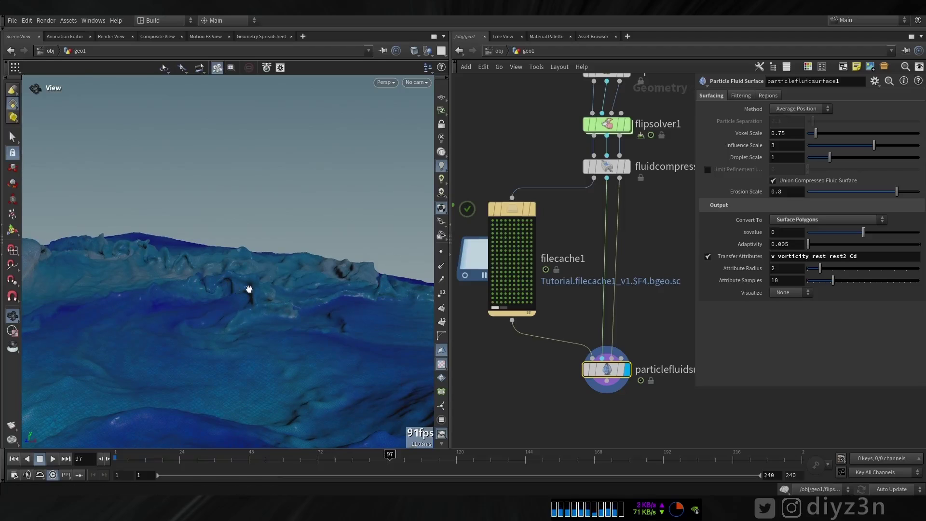
# Step: Set the particle fluid surface's influence scale to 2 and its voxel scale to 0.5
pyautogui.doubleClick(796, 145)
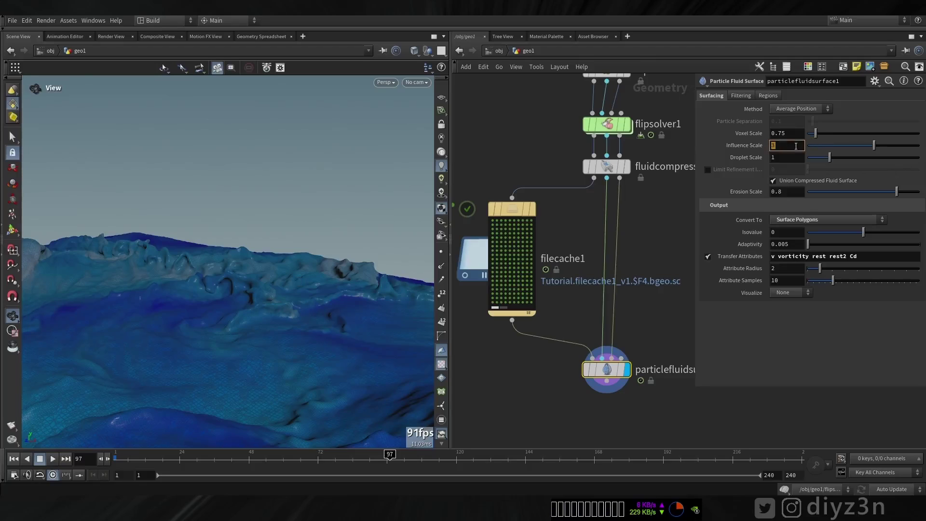
pyautogui.write('2')
pyautogui.press('Return')
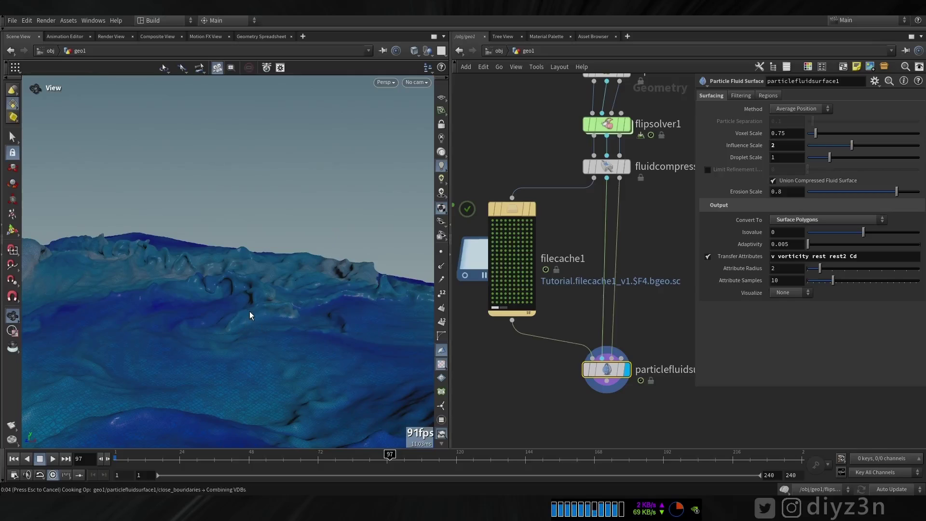
pyautogui.click(799, 136)
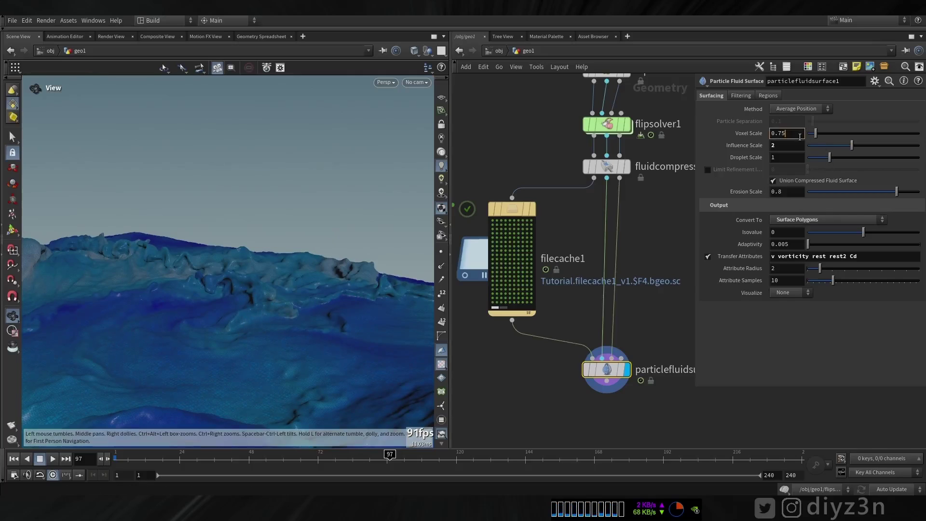
pyautogui.press('Return')
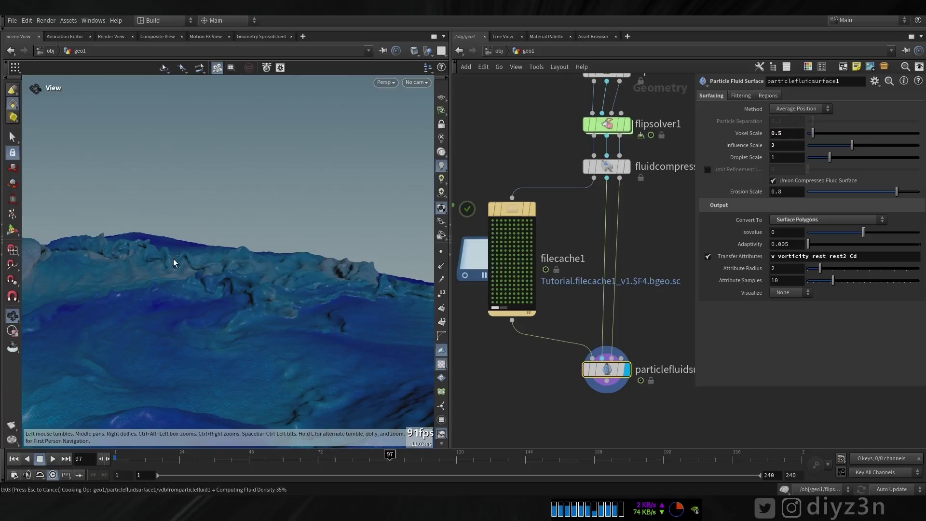
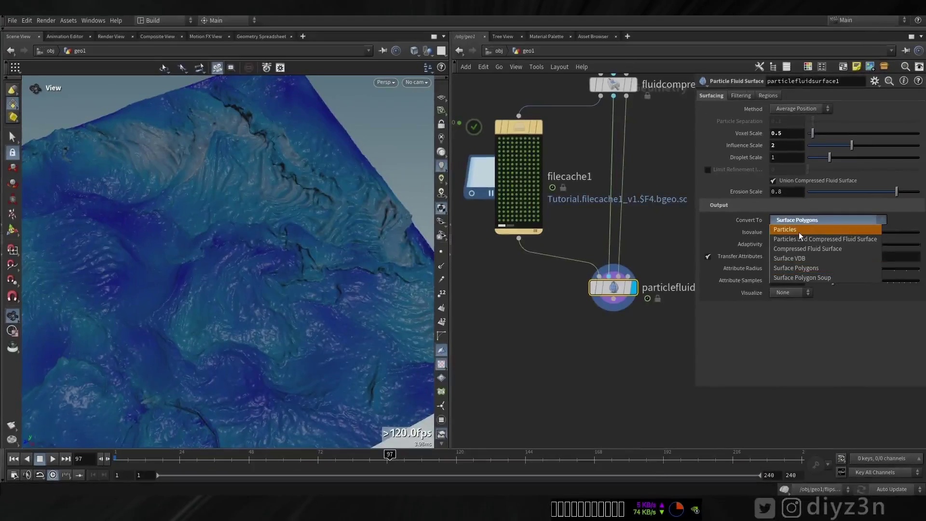
# Step: Convert the particle fluid surface's output to Particles and view the waves at frame 101
pyautogui.click(823, 243)
pyautogui.moveTo(306, 275); pyautogui.dragTo(310, 229)
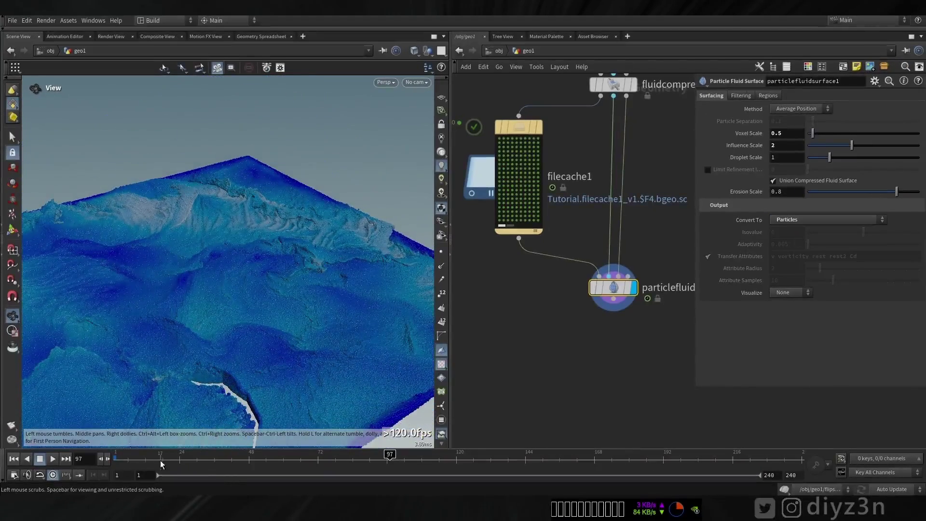
pyautogui.moveTo(558, 342); pyautogui.dragTo(521, 247, button='middle')
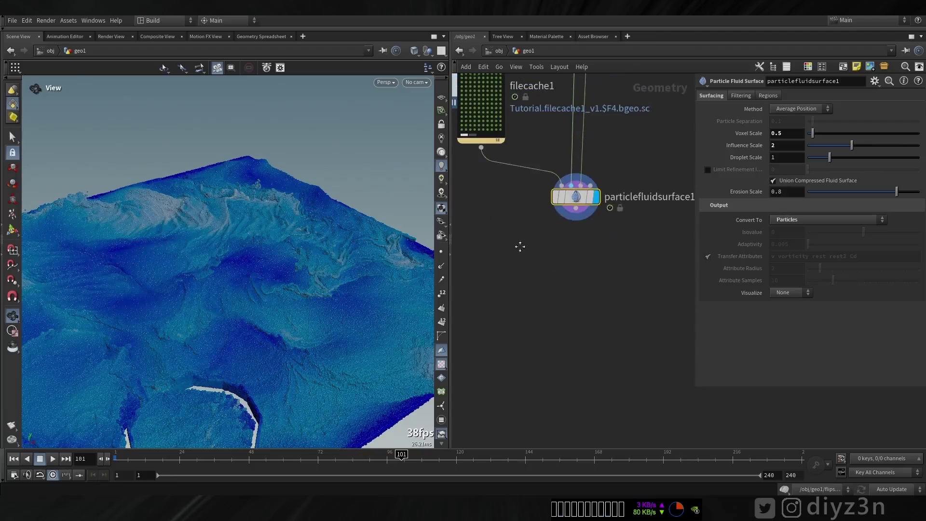
# Step: Try adding a Whitewater Source node below the particle fluid surface
pyautogui.moveTo(576, 274); pyautogui.dragTo(563, 292, button='right')
pyautogui.press('Tab')
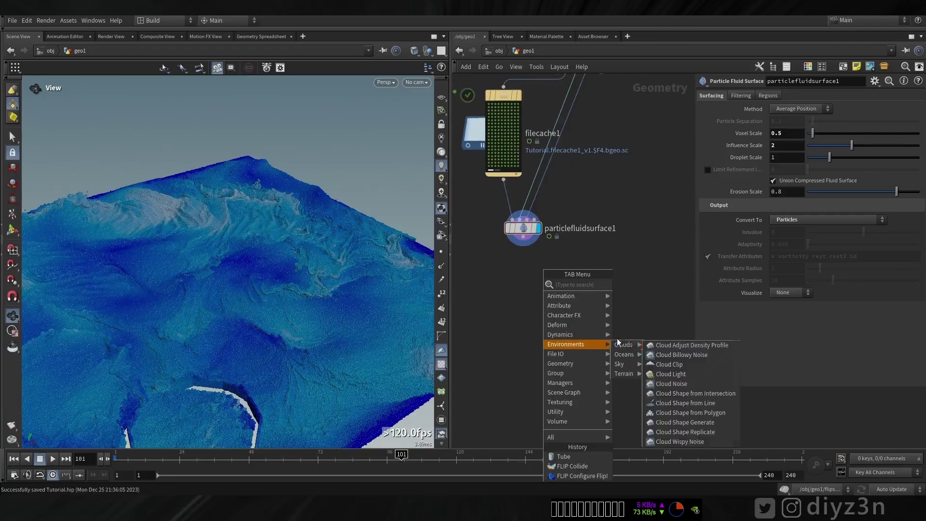
pyautogui.moveTo(606, 335)
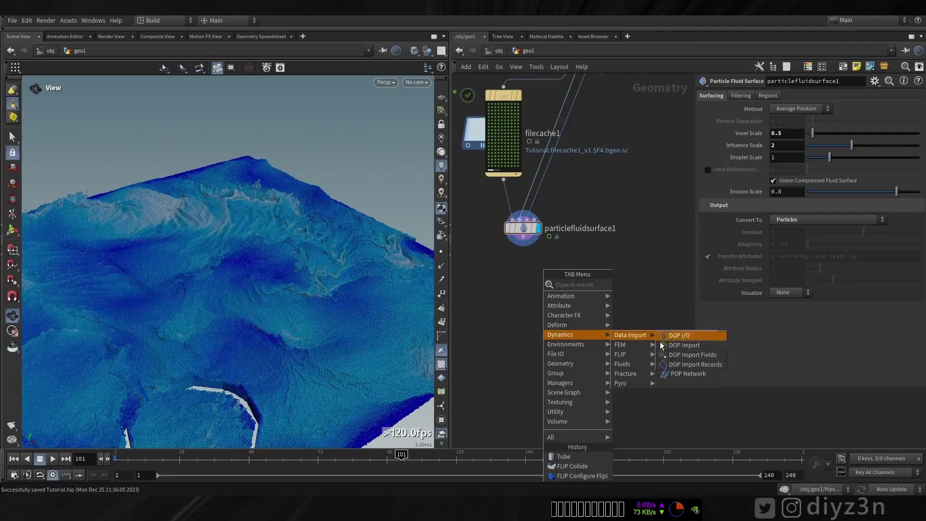
pyautogui.moveTo(635, 355)
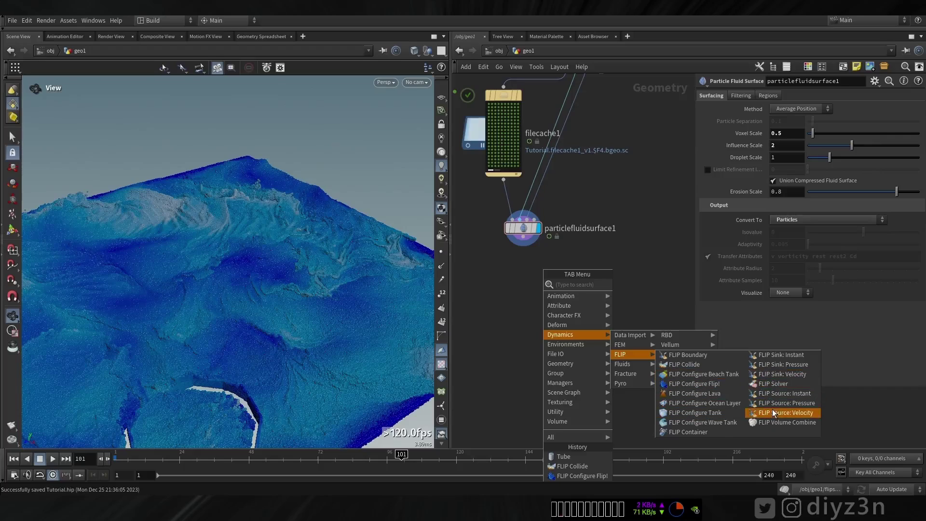
pyautogui.moveTo(615, 368)
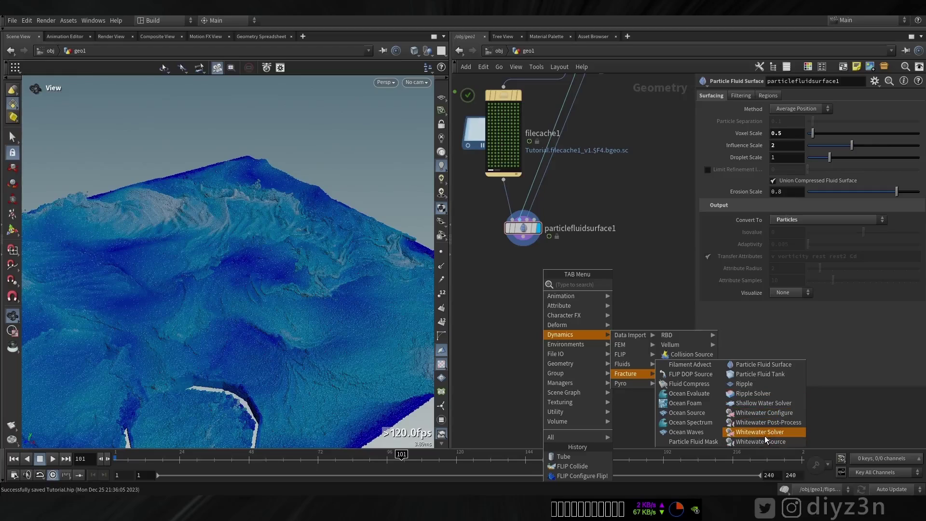
pyautogui.click(780, 440)
pyautogui.click(587, 291)
# Step: Try adding a Whitewater Solver from the fluid dynamics nodes
pyautogui.press('Tab')
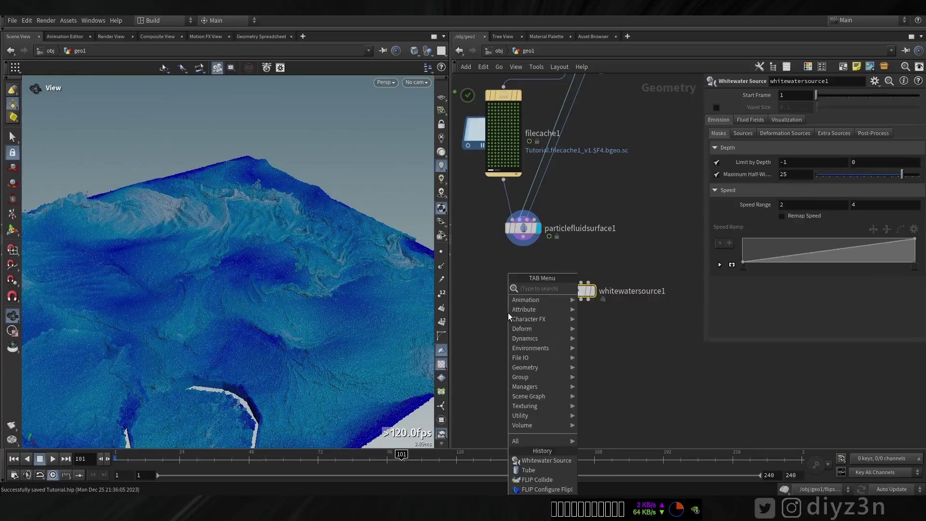
pyautogui.moveTo(531, 338)
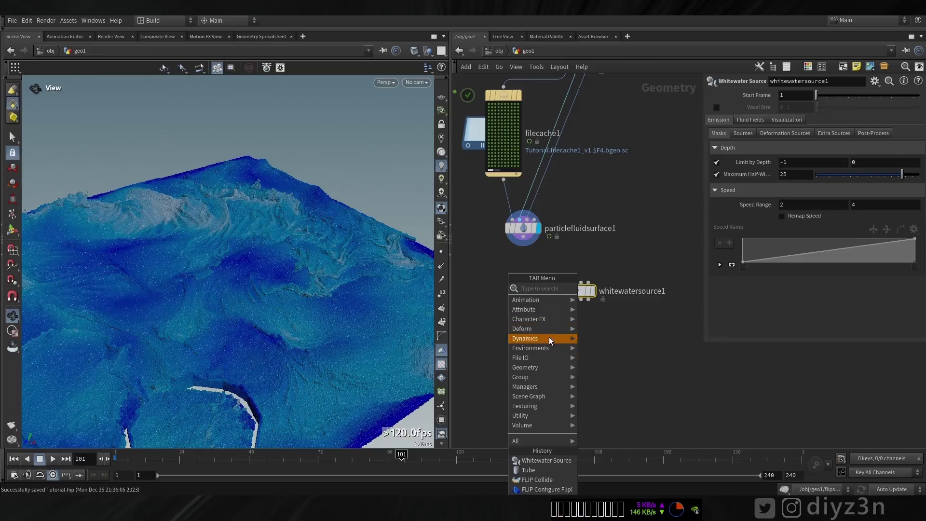
pyautogui.moveTo(592, 359)
pyautogui.moveTo(664, 367)
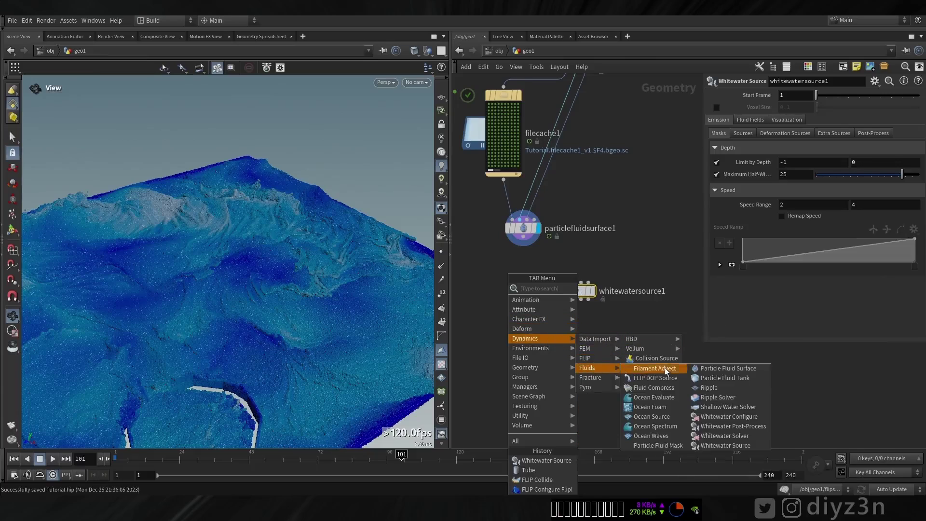
pyautogui.click(733, 438)
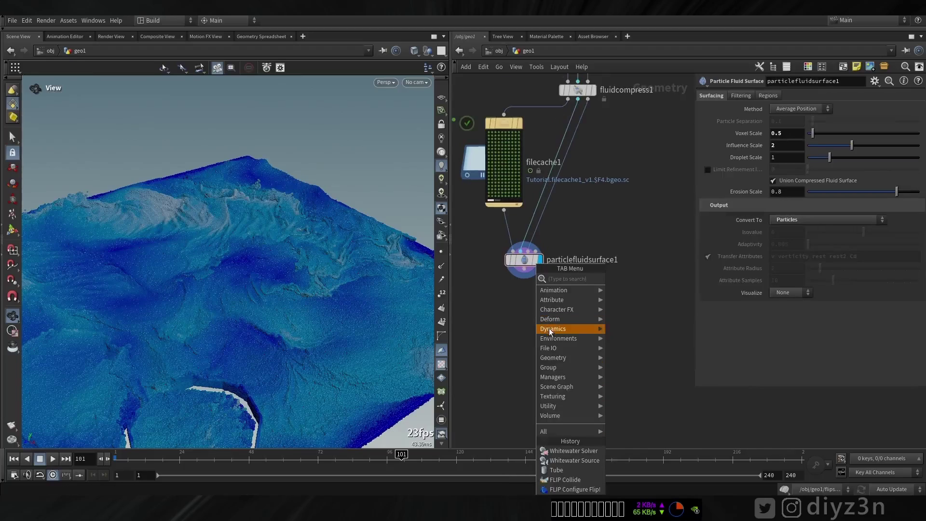
# Step: Place a Whitewater Configure node setup below the particle fluid surface
pyautogui.moveTo(550, 329)
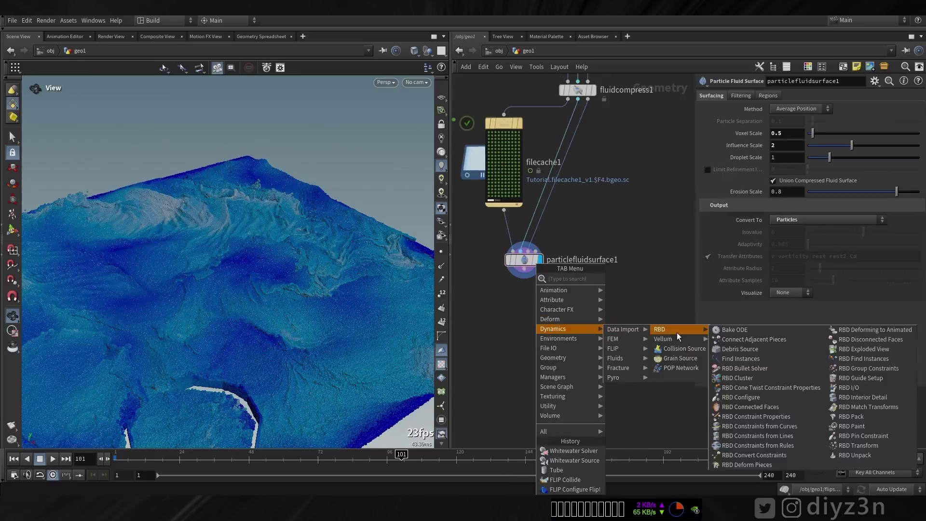
pyautogui.moveTo(631, 360)
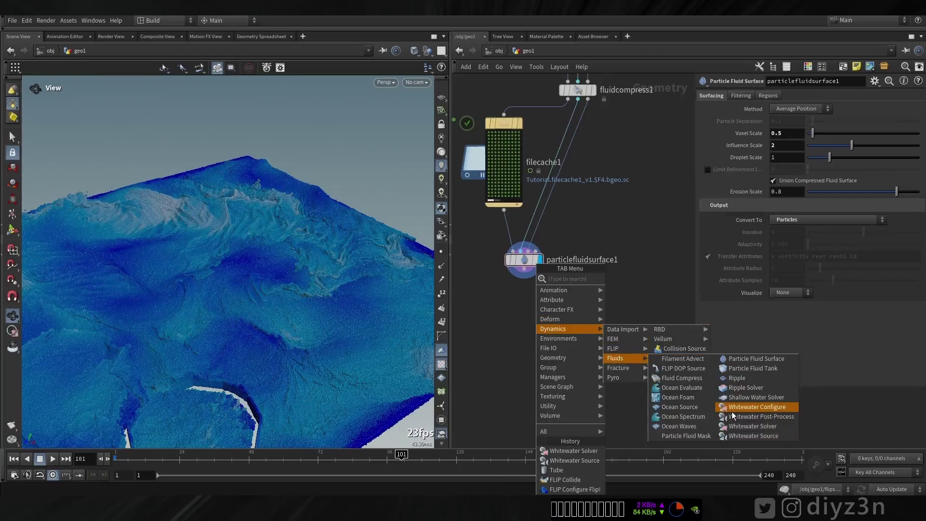
pyautogui.click(793, 409)
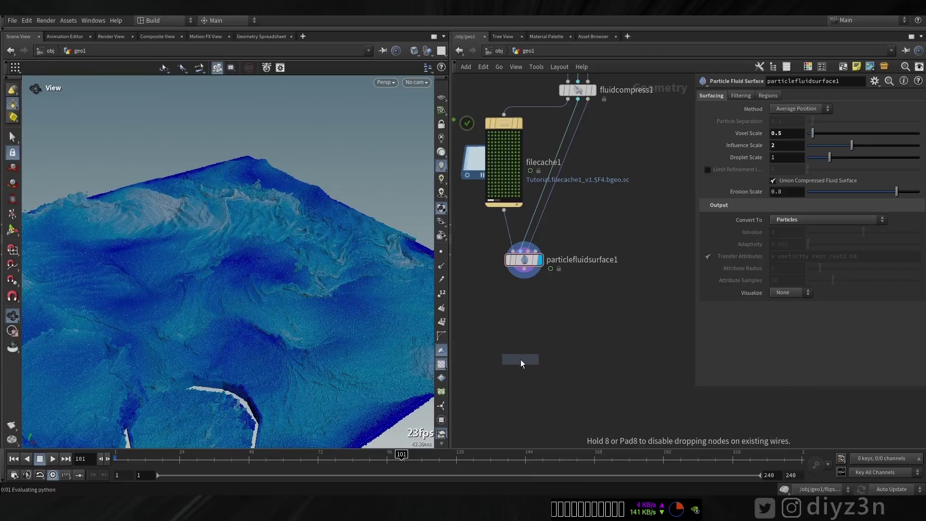
pyautogui.click(520, 360)
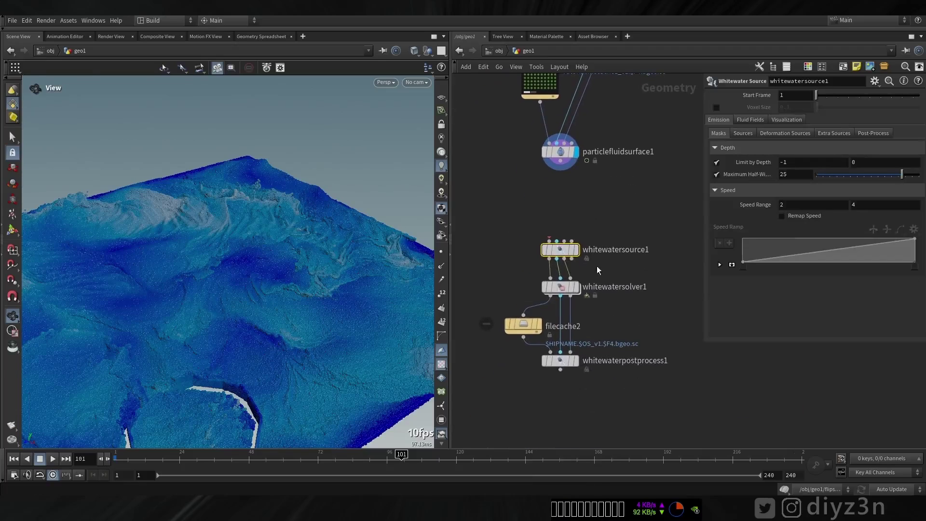
# Step: Move the particle fluid surface node aside and connect the first file cache to the whitewater source's liquid simulation input
pyautogui.scroll(3, 528, 267)
pyautogui.moveTo(532, 253); pyautogui.dragTo(529, 347, button='middle')
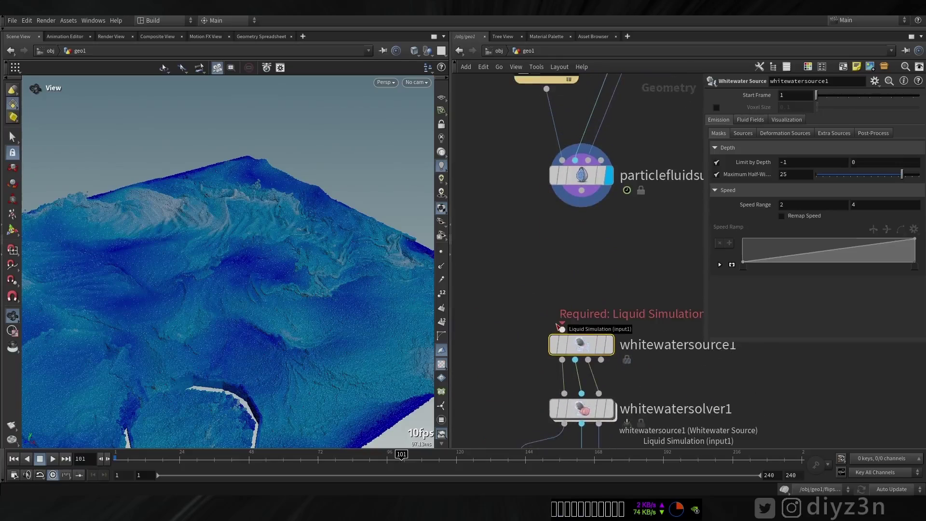
pyautogui.click(562, 326)
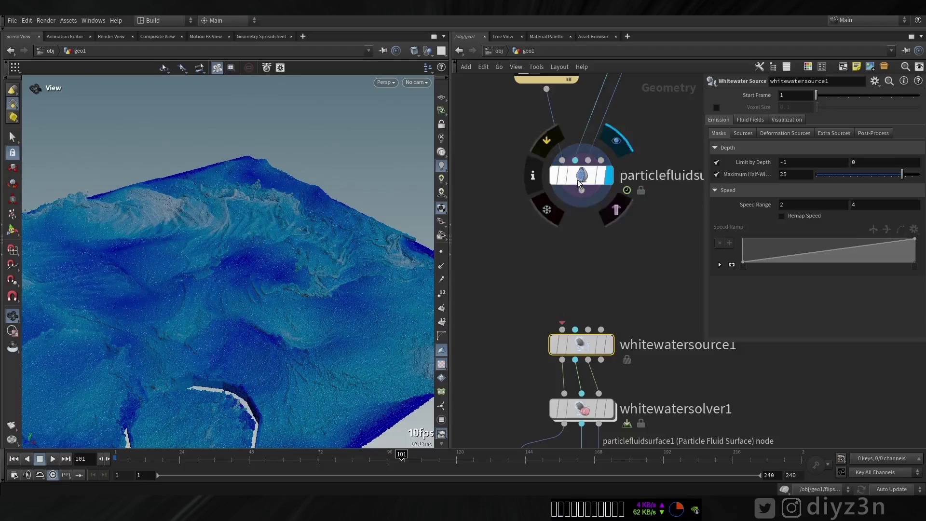
pyautogui.moveTo(581, 182); pyautogui.dragTo(666, 151)
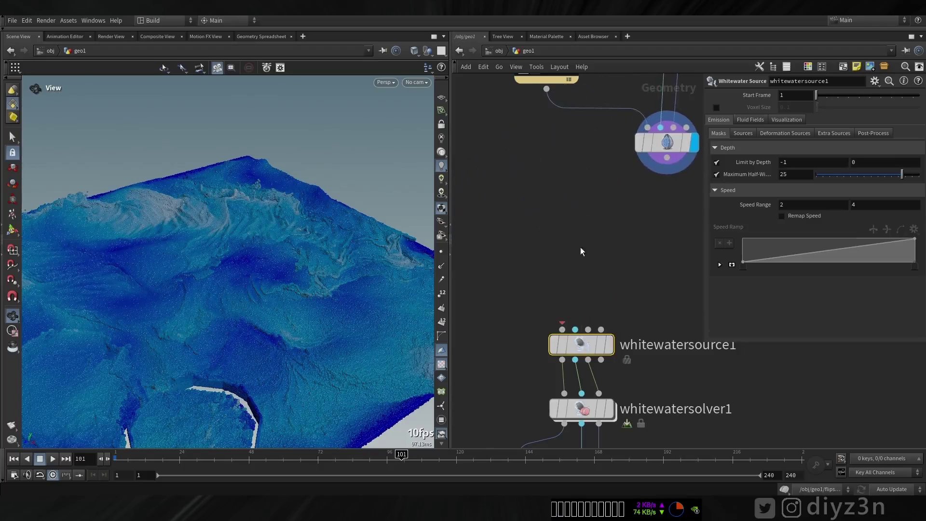
pyautogui.click(563, 327)
pyautogui.click(546, 89)
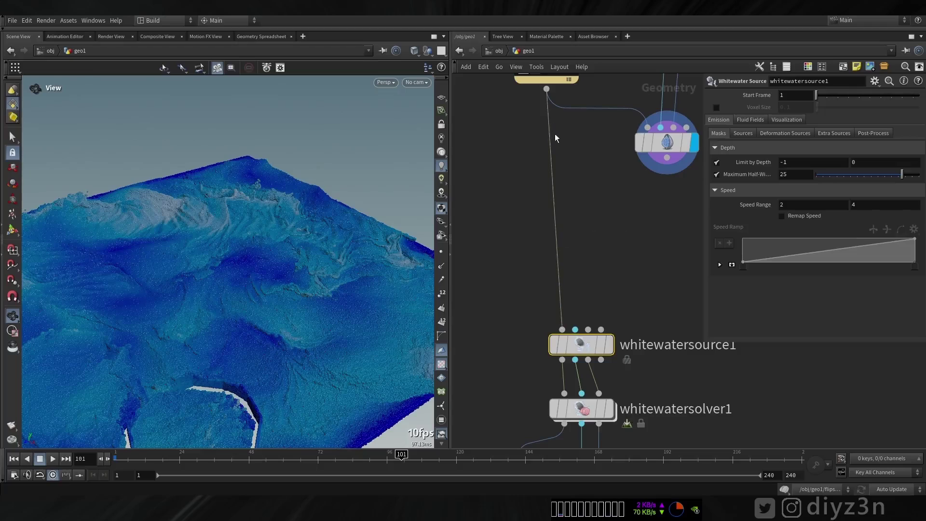
# Step: Connect the fluid compress node's second and third outputs to the whitewater source's second and third inputs
pyautogui.click(576, 330)
pyautogui.scroll(-4, 599, 211)
pyautogui.moveTo(599, 119); pyautogui.dragTo(539, 192, button='middle')
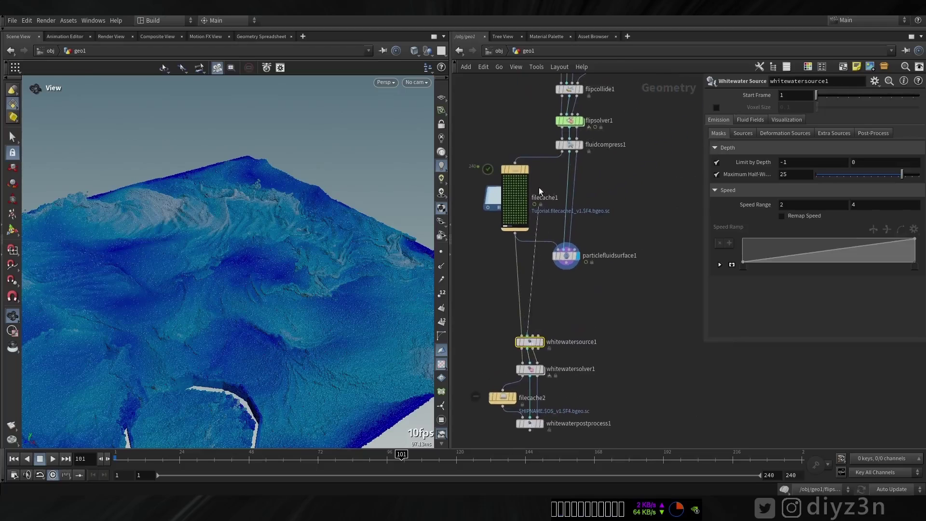
pyautogui.scroll(1, 557, 166)
pyautogui.scroll(1, 564, 166)
pyautogui.click(577, 156)
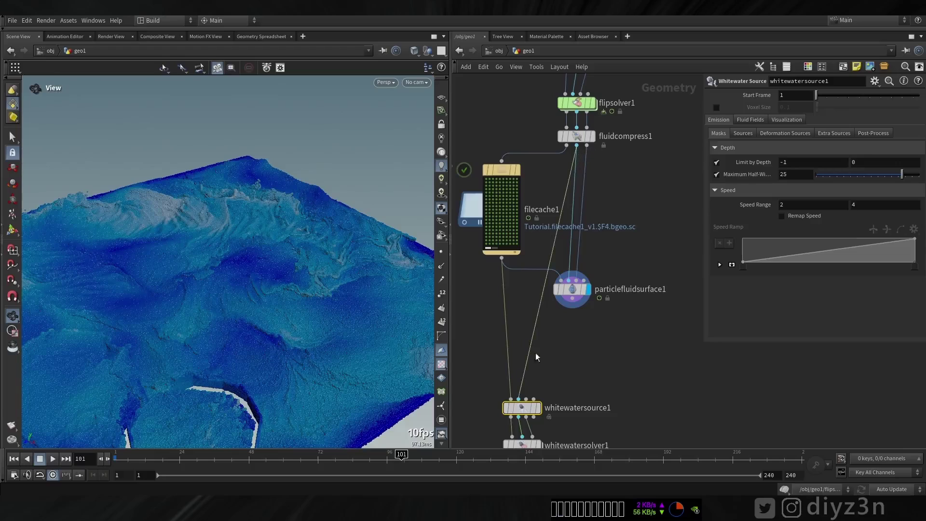
pyautogui.click(526, 399)
pyautogui.click(587, 146)
# Step: Move the particle fluid surface node further away from the new wires and display the whitewater source
pyautogui.moveTo(601, 325); pyautogui.dragTo(566, 240, button='middle')
pyautogui.moveTo(548, 213); pyautogui.dragTo(646, 208)
pyautogui.moveTo(610, 275); pyautogui.dragTo(642, 170, button='middle')
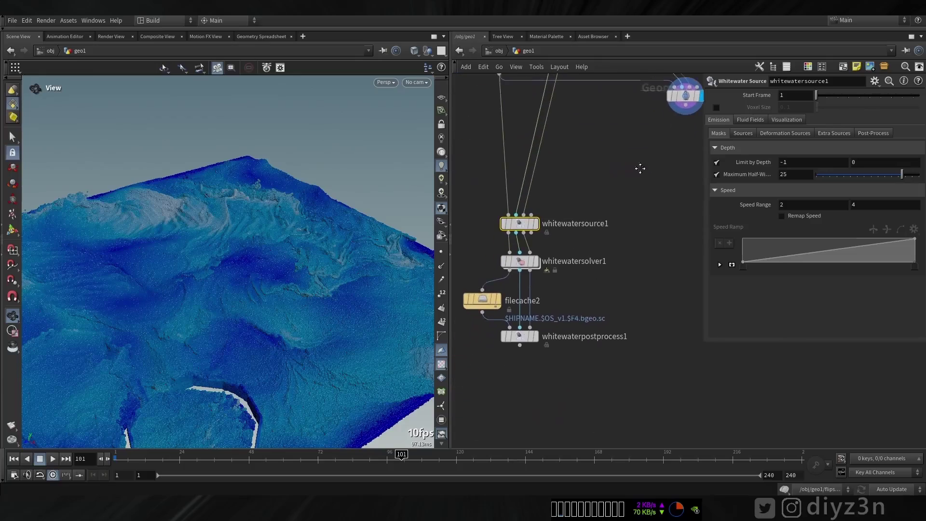
pyautogui.scroll(2, 597, 250)
pyautogui.moveTo(597, 250); pyautogui.dragTo(639, 234, button='middle')
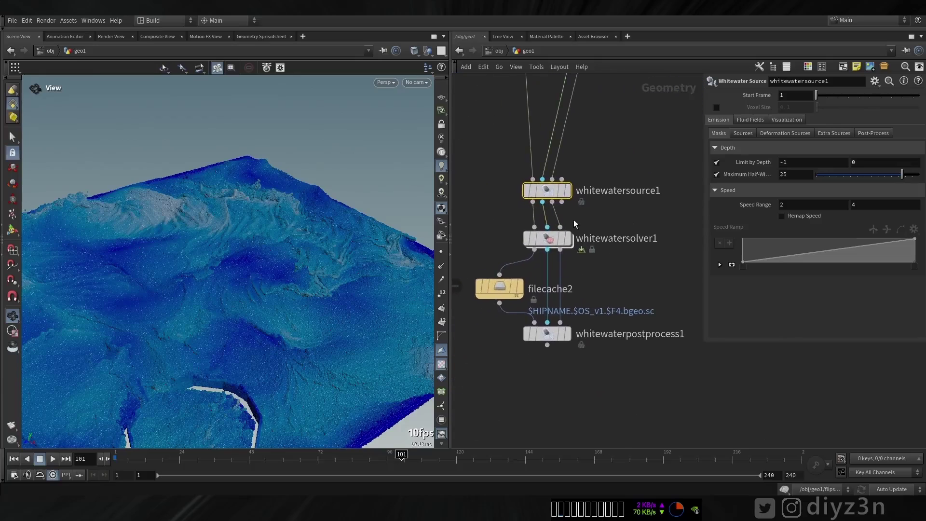
pyautogui.click(570, 194)
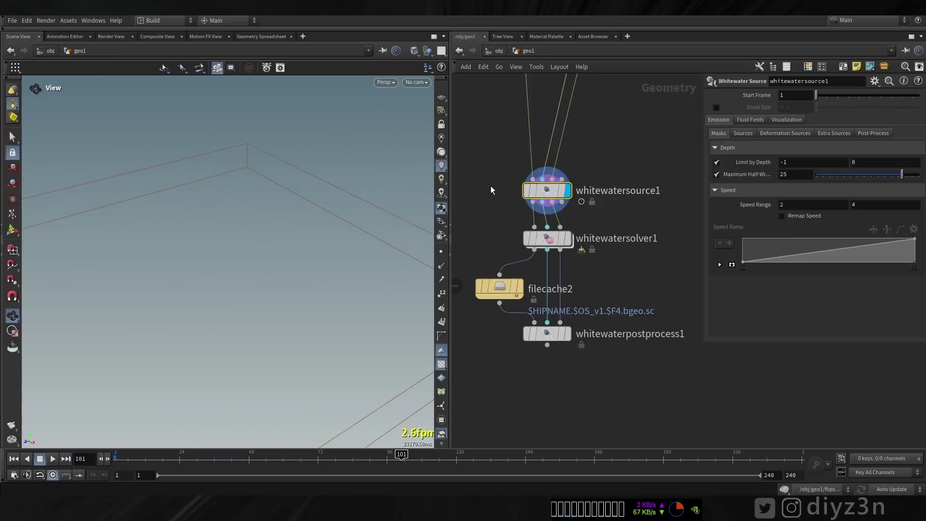
# Step: Enable the whitewater source's own voxel size and set it to 0.05
pyautogui.moveTo(266, 253); pyautogui.dragTo(286, 241)
pyautogui.click(717, 107)
pyautogui.click(803, 107)
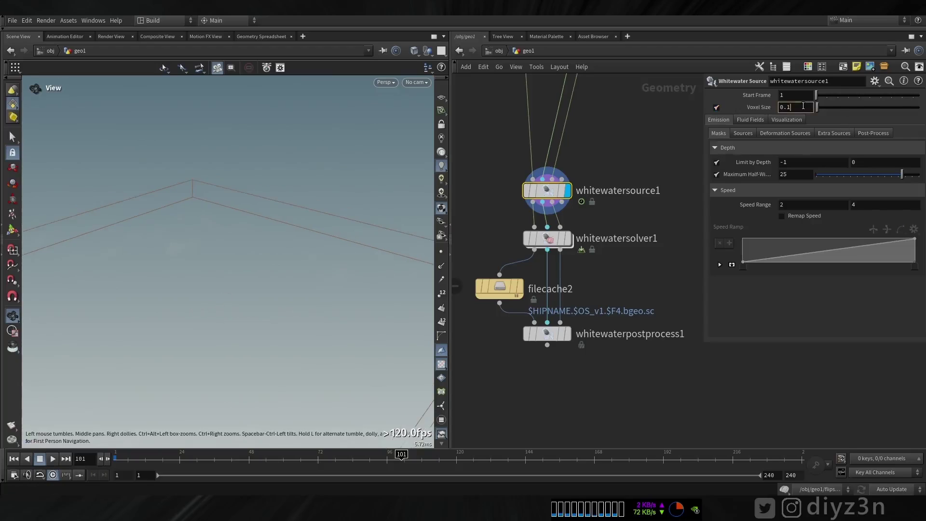
pyautogui.moveTo(241, 212); pyautogui.dragTo(212, 229, button='right')
pyautogui.click(491, 215)
# Step: Add a Volume Visualization node, connect it to the whitewater source's first output, and display it
pyautogui.moveTo(492, 220); pyautogui.dragTo(520, 239, button='middle')
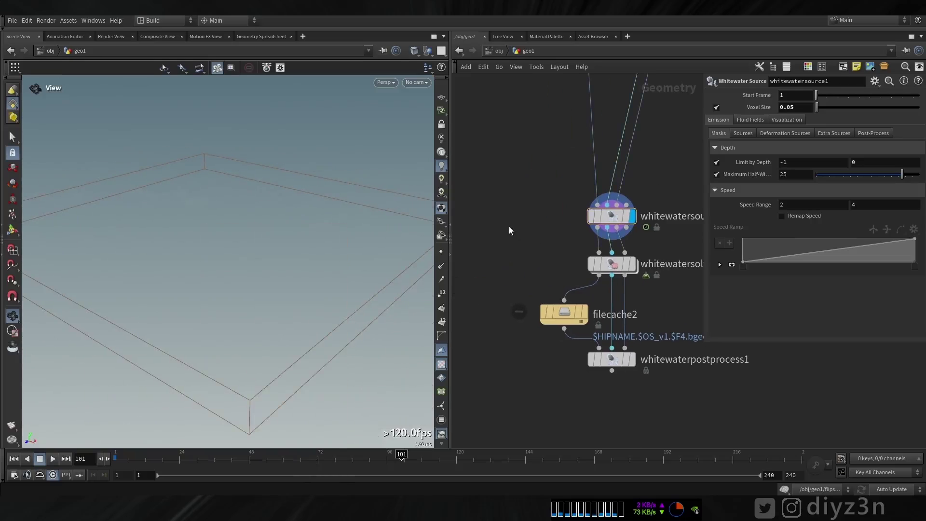
pyautogui.press('Tab')
pyautogui.write('volu')
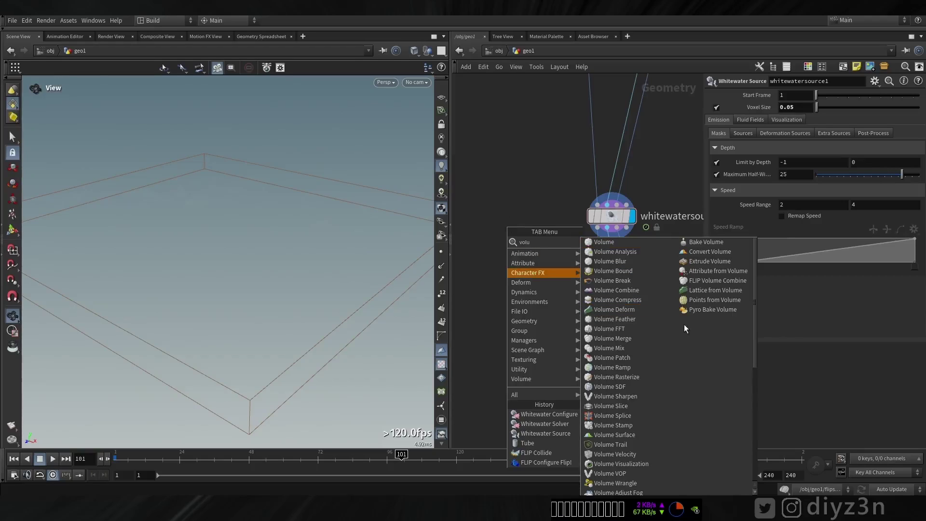
pyautogui.click(640, 466)
pyautogui.click(510, 231)
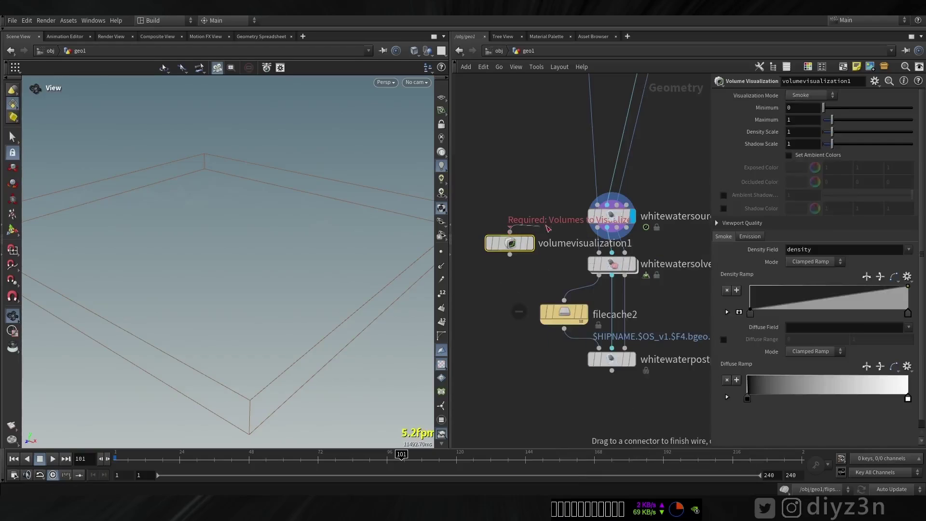
pyautogui.click(575, 229)
pyautogui.click(531, 244)
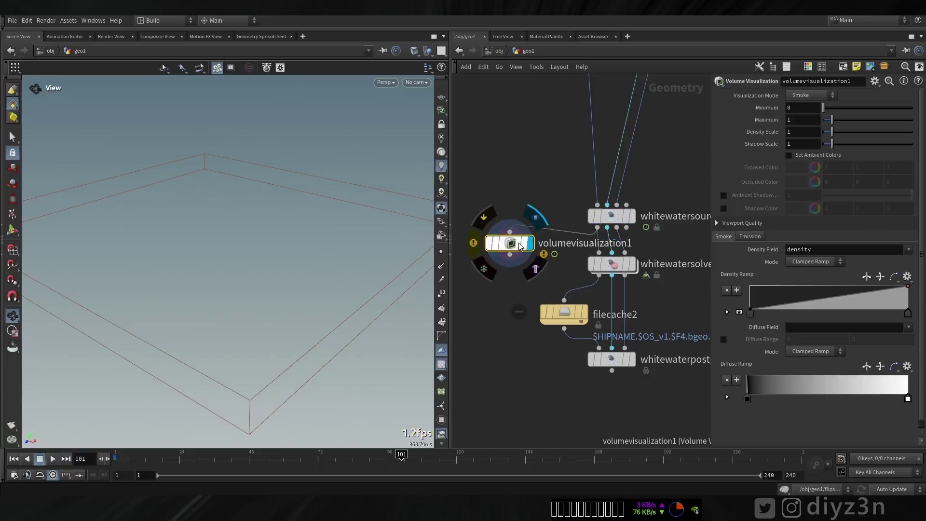
pyautogui.moveTo(523, 294); pyautogui.dragTo(511, 298, button='middle')
# Step: Set the volume visualization's density field to emit
pyautogui.doubleClick(863, 249)
pyautogui.press('BackSpace')
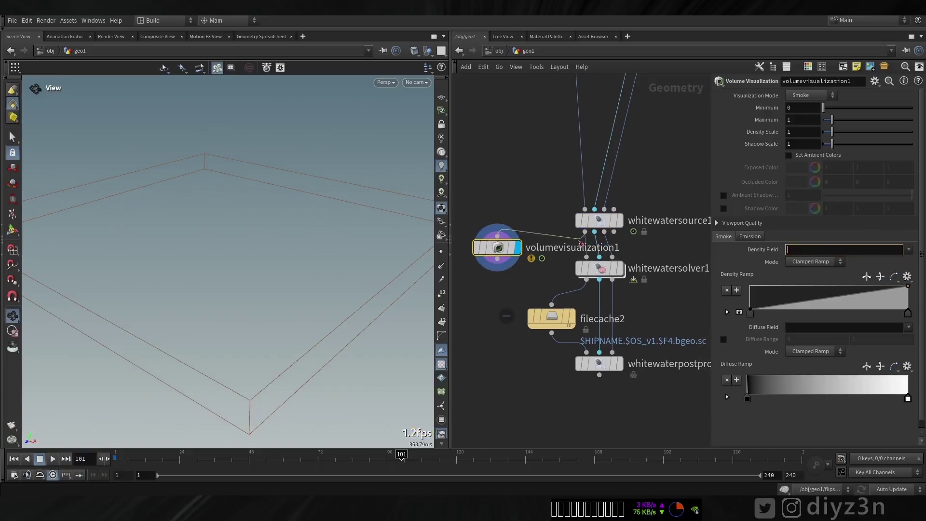
pyautogui.middleClick(585, 225)
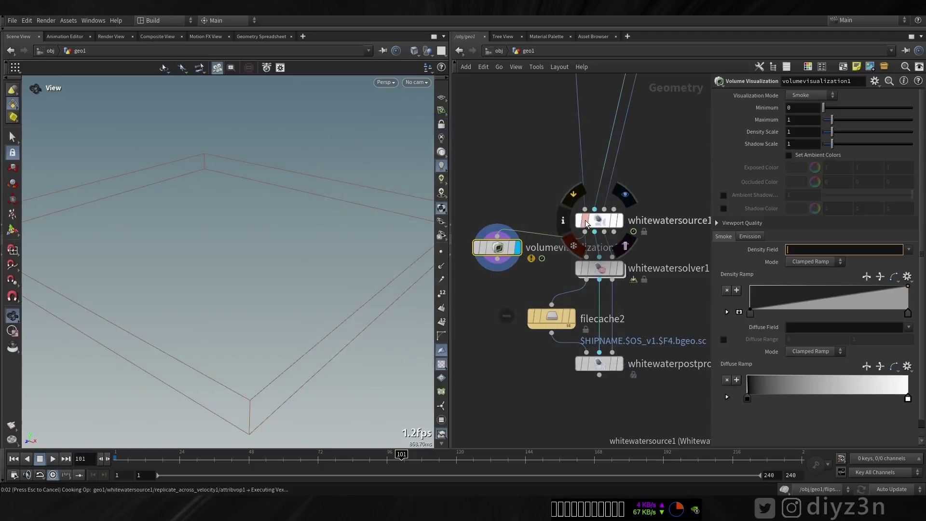
pyautogui.middleClick(585, 221)
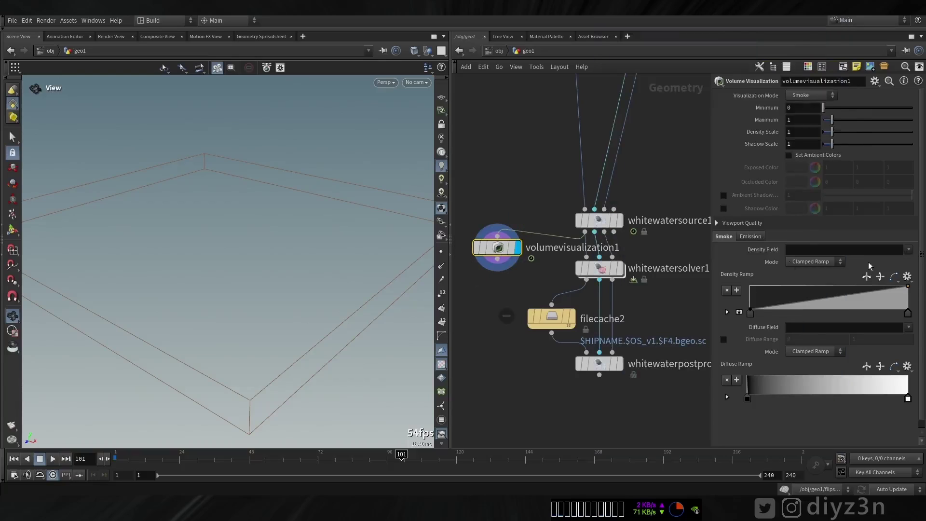
pyautogui.click(908, 250)
pyautogui.click(900, 271)
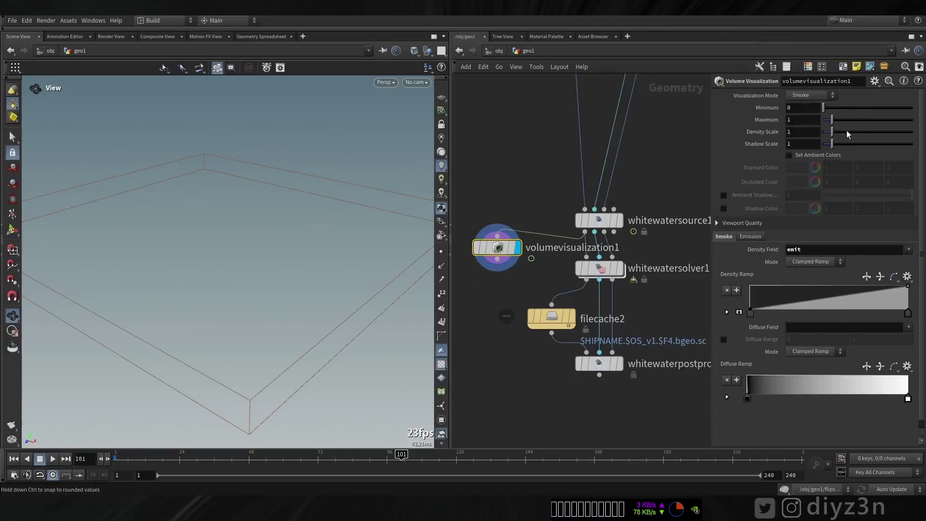
# Step: Set the volume visualization's density scale to 100 and preview the emission at frames 75 and 126
pyautogui.moveTo(850, 134); pyautogui.dragTo(858, 133)
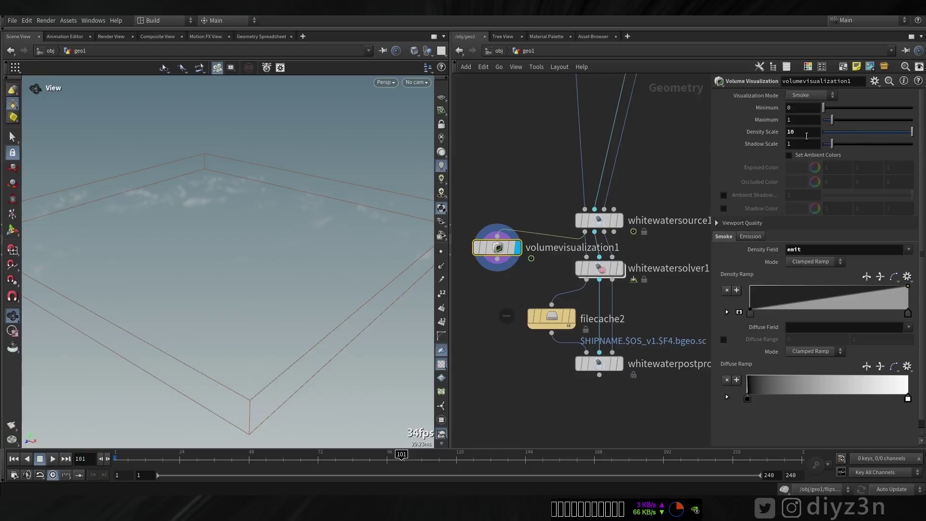
pyautogui.click(805, 132)
pyautogui.write('0')
pyautogui.press('Return')
pyautogui.moveTo(271, 205); pyautogui.dragTo(282, 268, button='right')
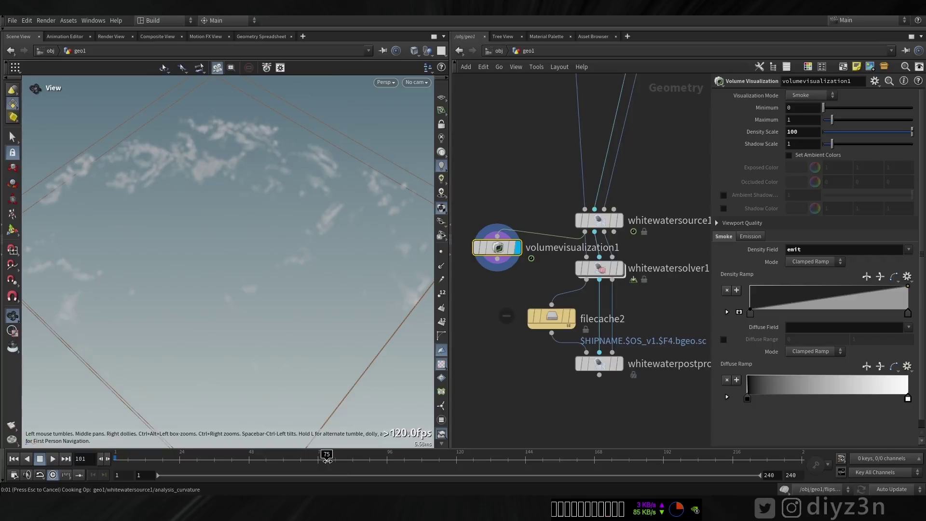
pyautogui.click(327, 461)
pyautogui.click(474, 458)
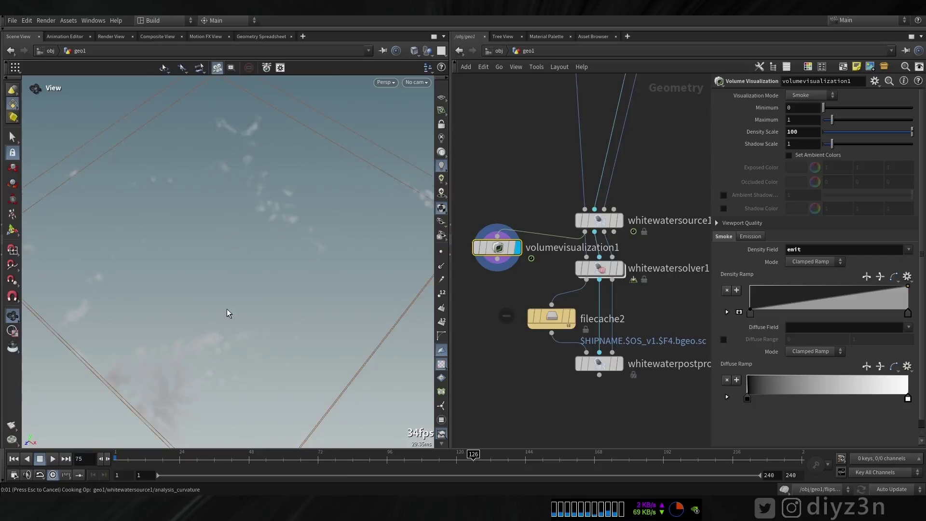
# Step: Set the whitewater source's maximum half-width to 50 in its depth mask
pyautogui.click(600, 220)
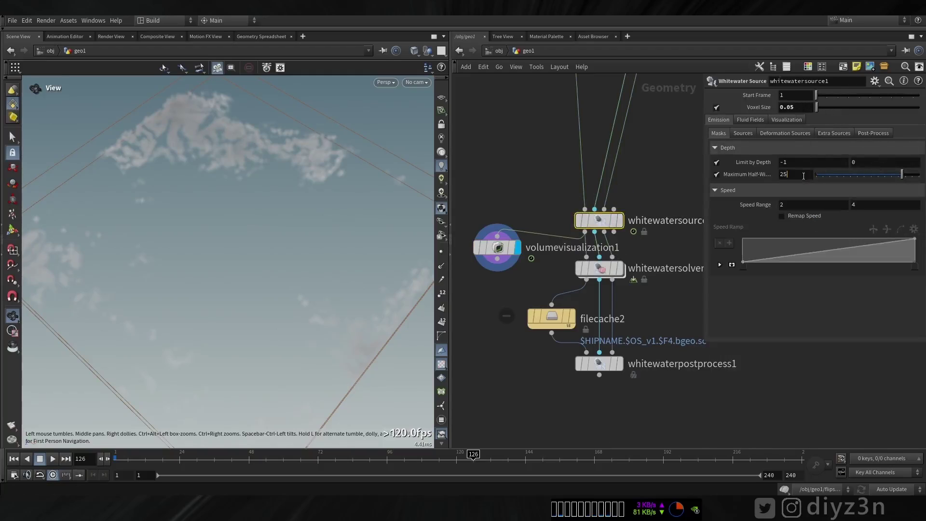
pyautogui.click(804, 175)
pyautogui.write('50')
pyautogui.press('Return')
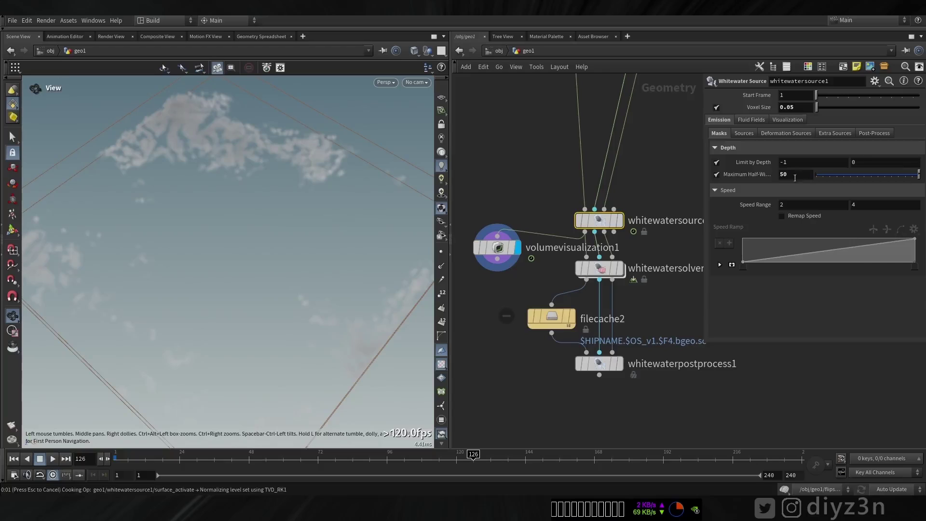
pyautogui.moveTo(243, 203); pyautogui.dragTo(240, 176)
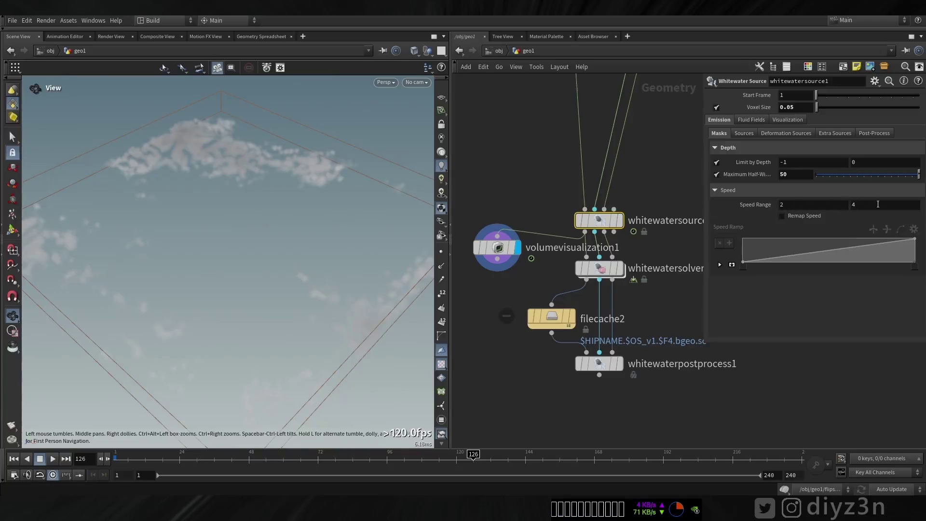
# Step: Try whitewater source speed range minimums of 1 and 0.1 and a maximum of 6
pyautogui.click(814, 207)
pyautogui.write('1')
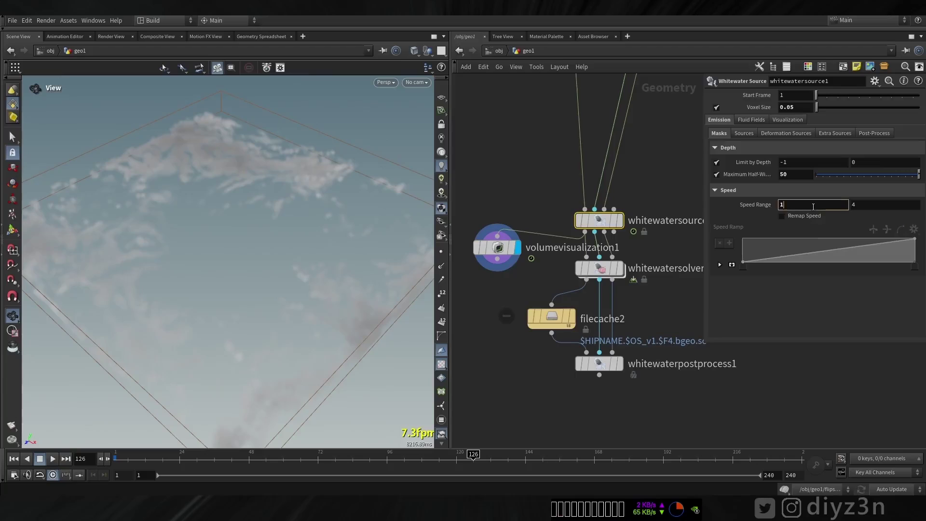
pyautogui.write('1')
pyautogui.press('Return')
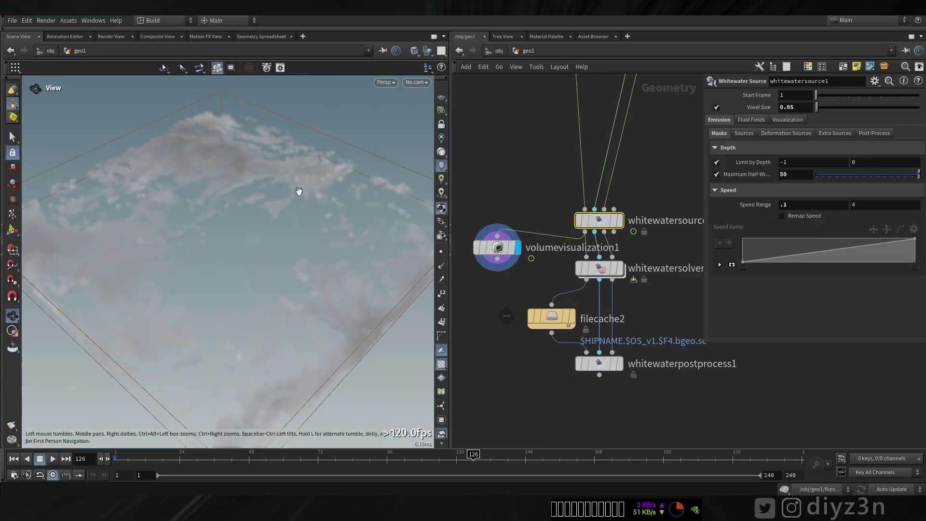
pyautogui.click(782, 205)
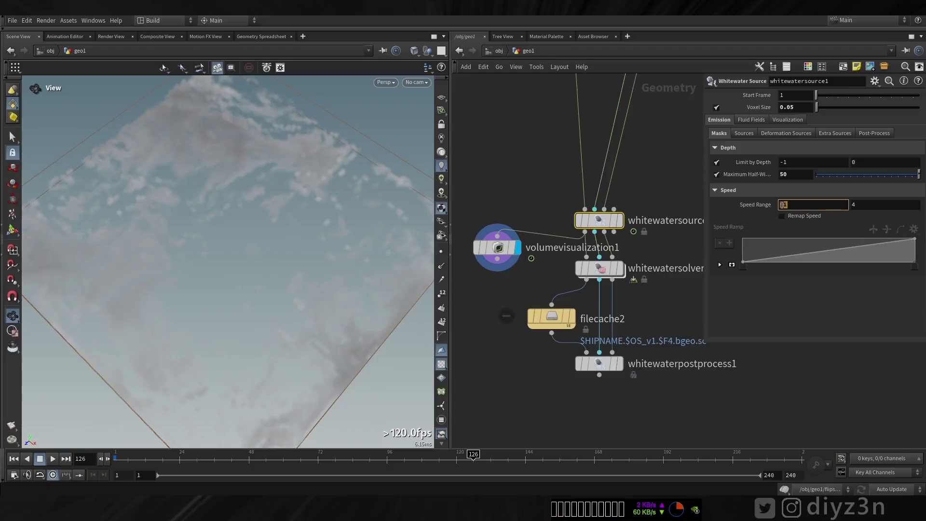
pyautogui.click(893, 204)
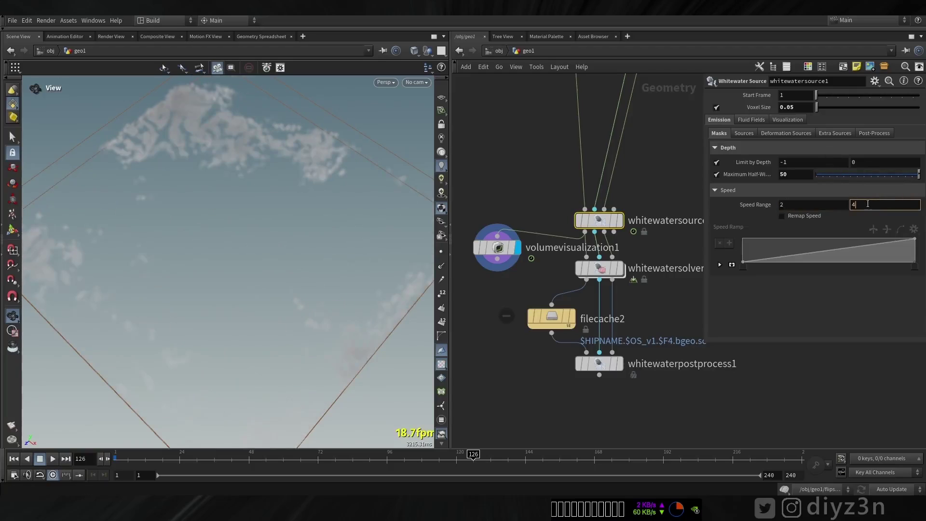
pyautogui.write('6')
pyautogui.press('Return')
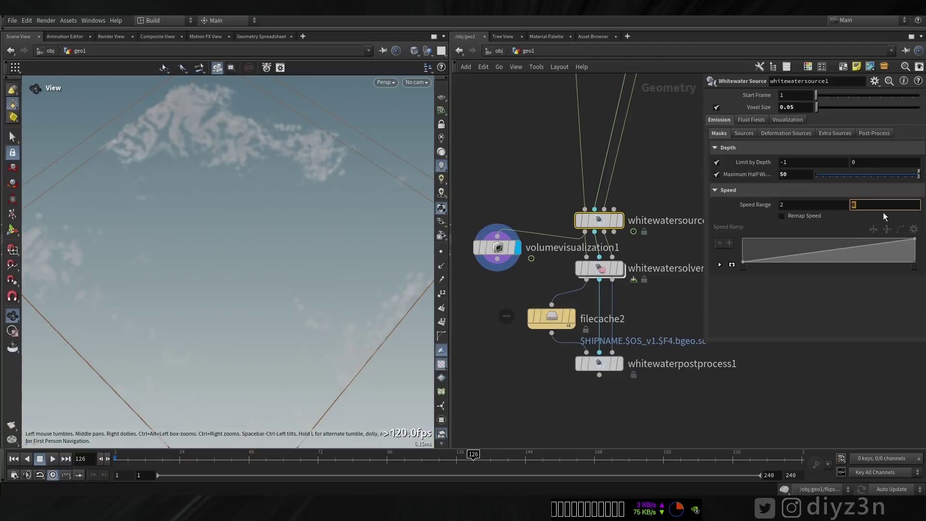
# Step: Review the whitewater source's source, deformation, extra source and post-process settings, and try a voxel size of 0.025
pyautogui.click(747, 133)
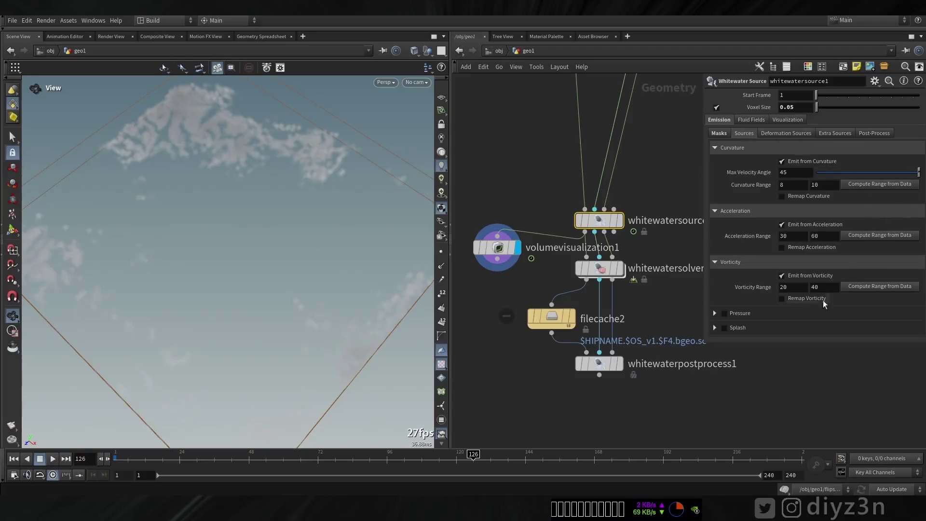
pyautogui.click(786, 134)
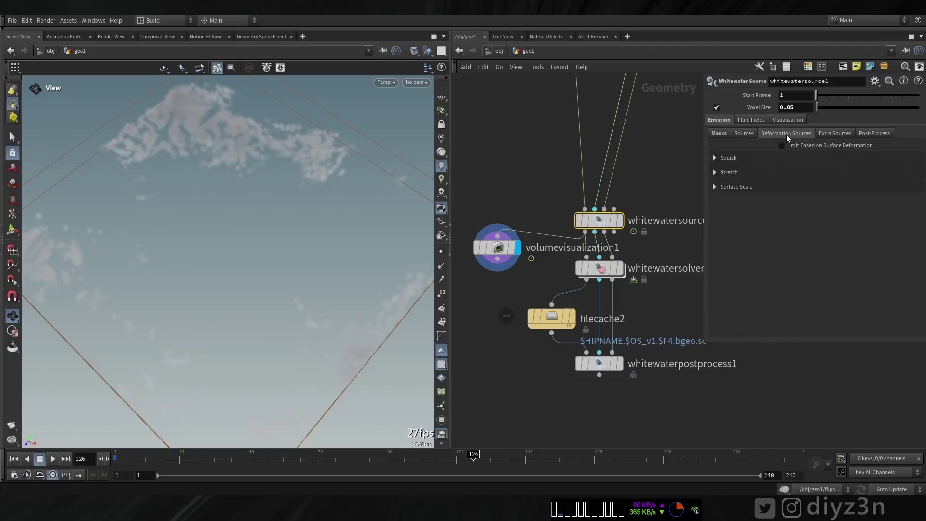
pyautogui.click(839, 135)
pyautogui.click(869, 135)
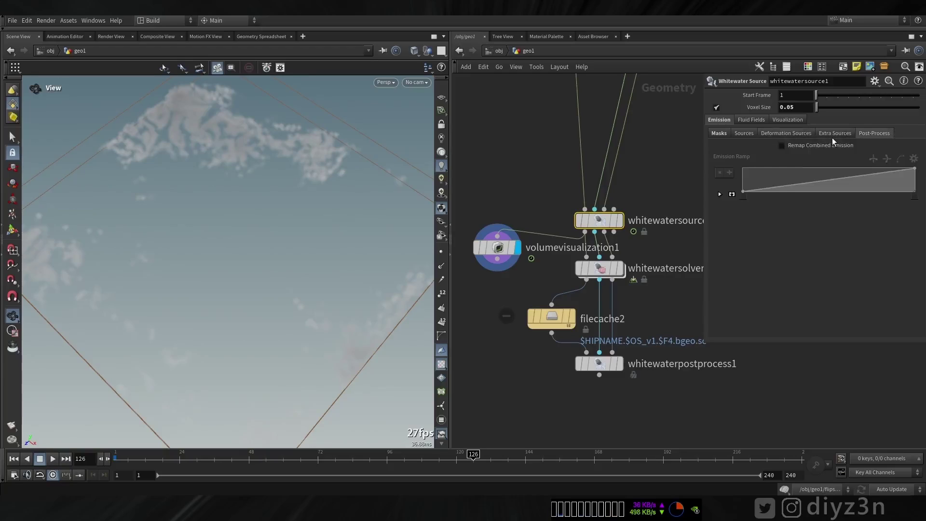
pyautogui.click(727, 134)
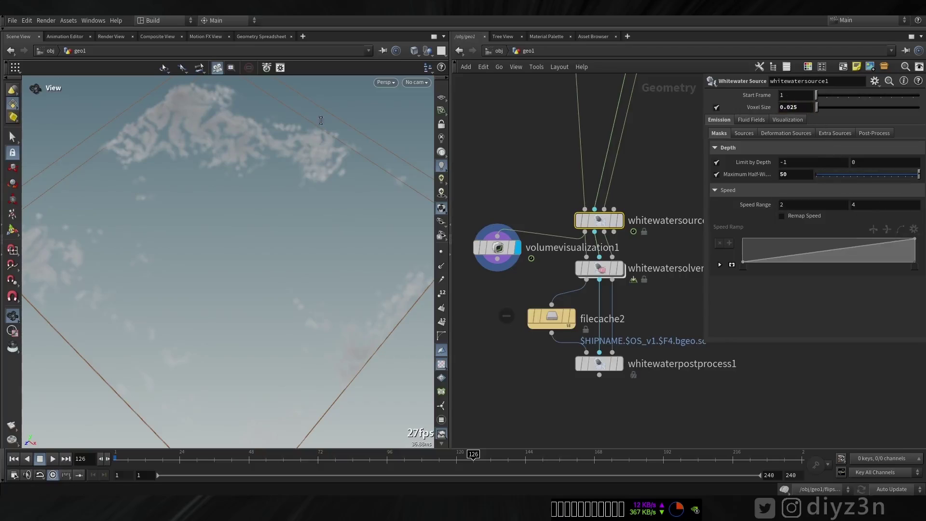
pyautogui.moveTo(183, 153); pyautogui.dragTo(220, 160)
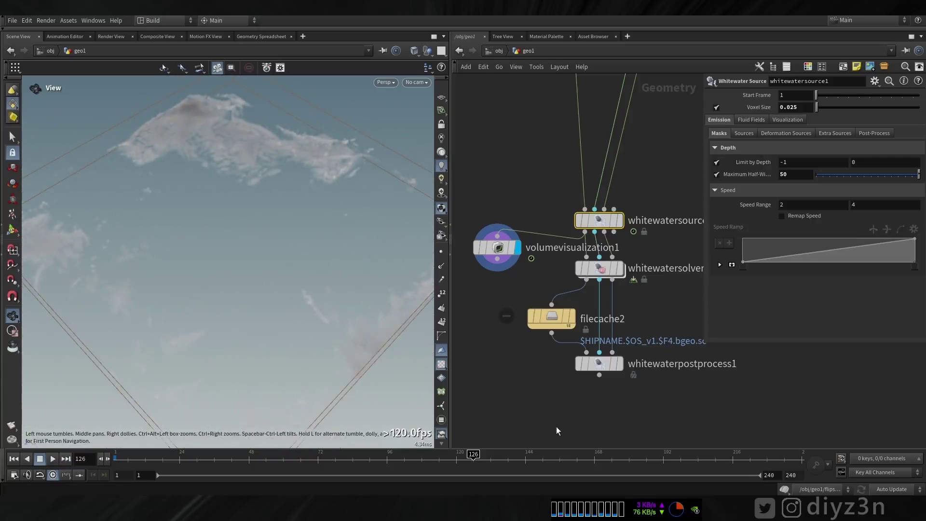
# Step: Space out the network by moving the whitewater solver, file cache and post-process nodes farther below the whitewater source
pyautogui.moveTo(557, 427); pyautogui.dragTo(551, 372, button='middle')
pyautogui.moveTo(671, 393); pyautogui.dragTo(565, 283)
pyautogui.click(614, 265)
pyautogui.moveTo(614, 266); pyautogui.dragTo(603, 227, button='middle')
pyautogui.click(562, 241)
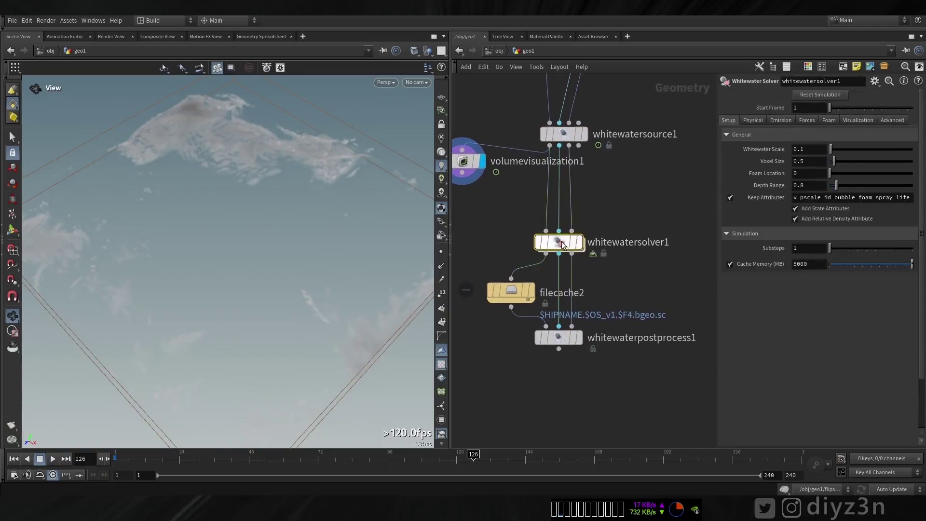
pyautogui.moveTo(555, 243); pyautogui.dragTo(552, 223)
pyautogui.moveTo(498, 128); pyautogui.dragTo(532, 131, button='middle')
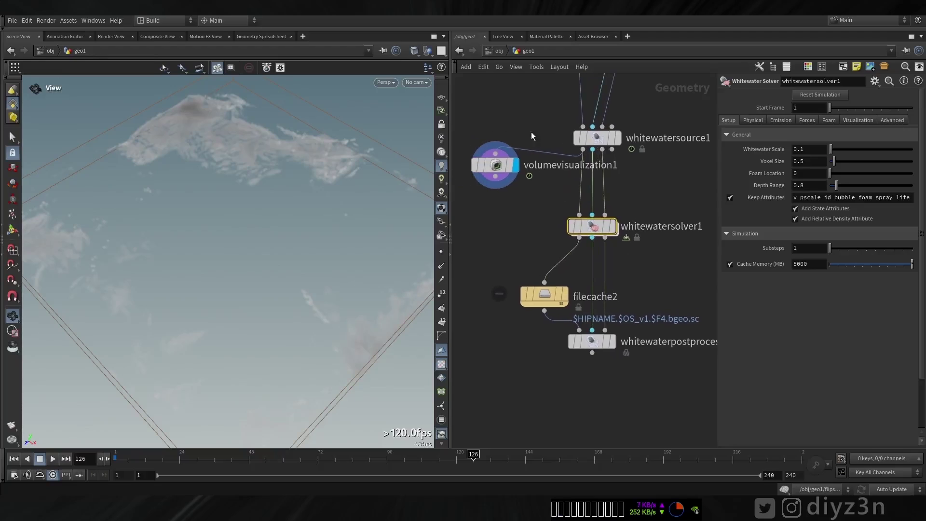
pyautogui.moveTo(673, 203); pyautogui.dragTo(668, 203, button='middle')
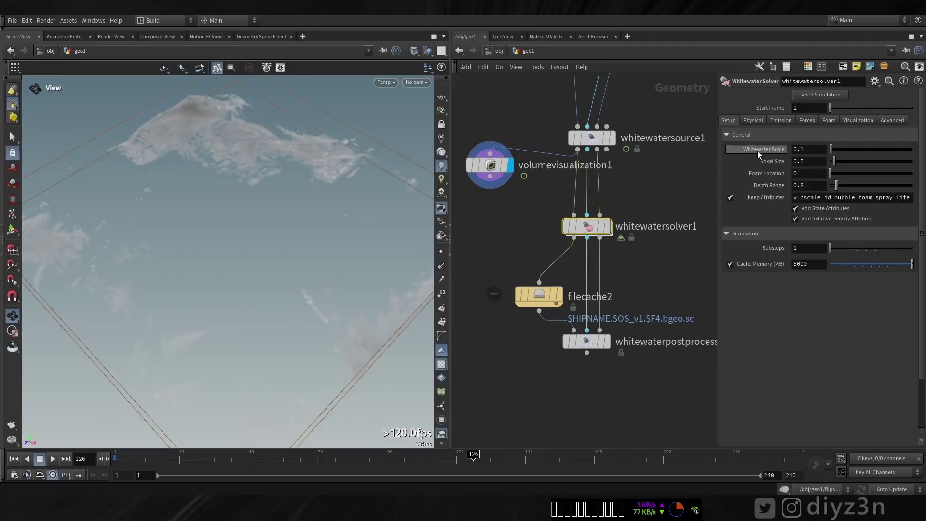
# Step: Display the whitewater solver and briefly play its simulation from frame 1
pyautogui.moveTo(757, 152)
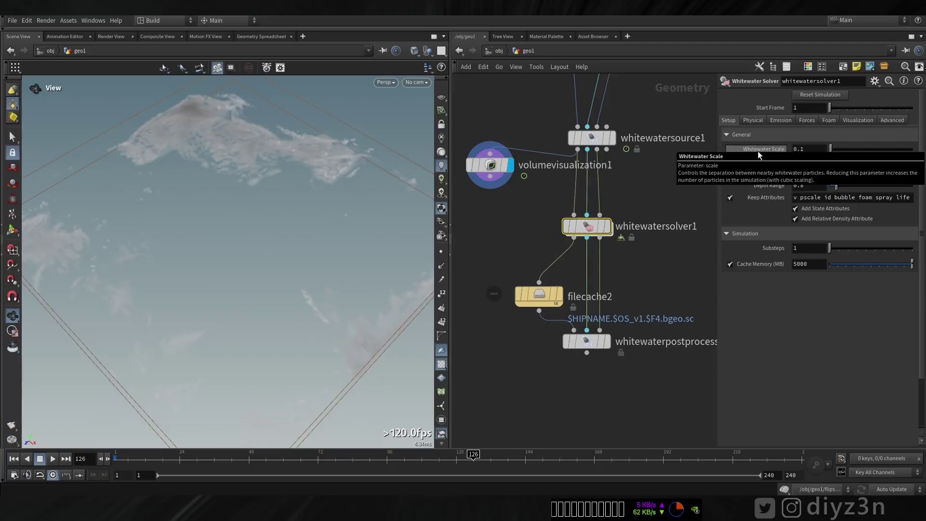
pyautogui.click(609, 227)
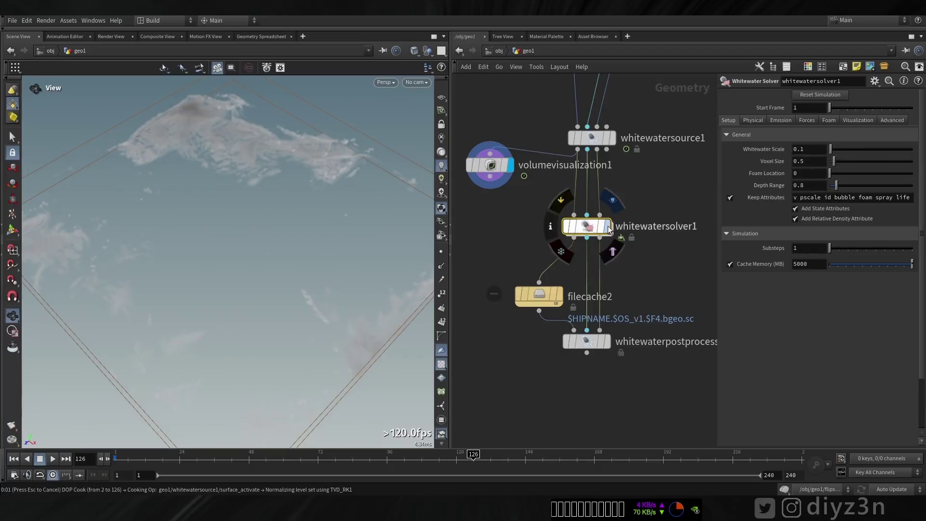
pyautogui.click(13, 459)
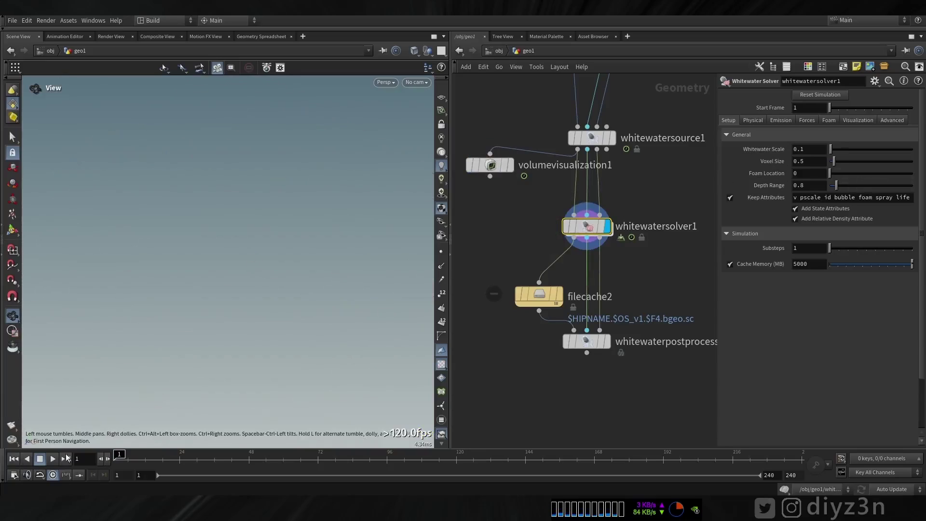
pyautogui.click(45, 458)
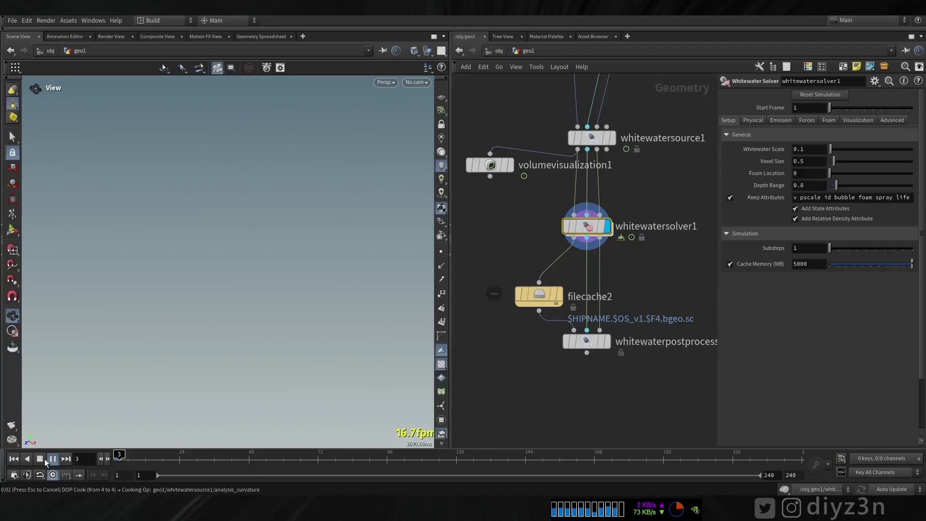
pyautogui.click(44, 459)
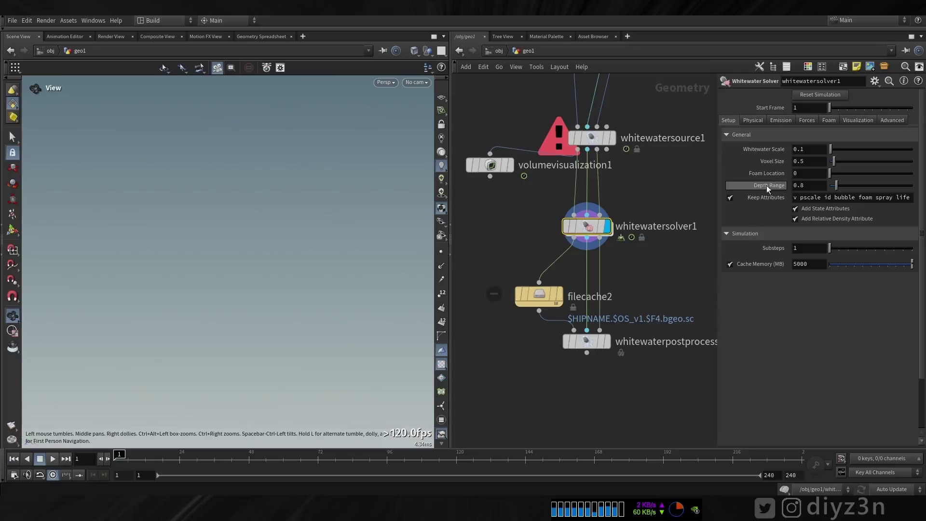
# Step: Set the whitewater source's voxel size to 0.05
pyautogui.click(614, 139)
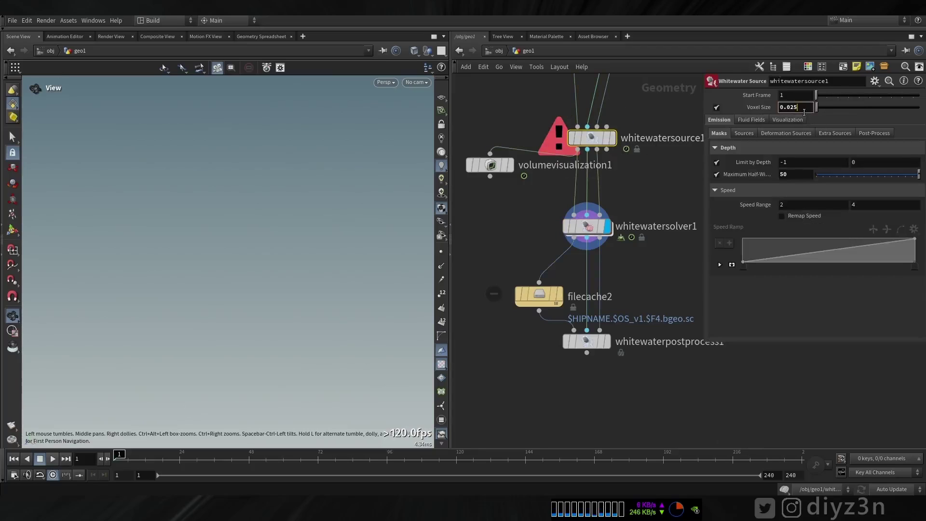
pyautogui.press('Return')
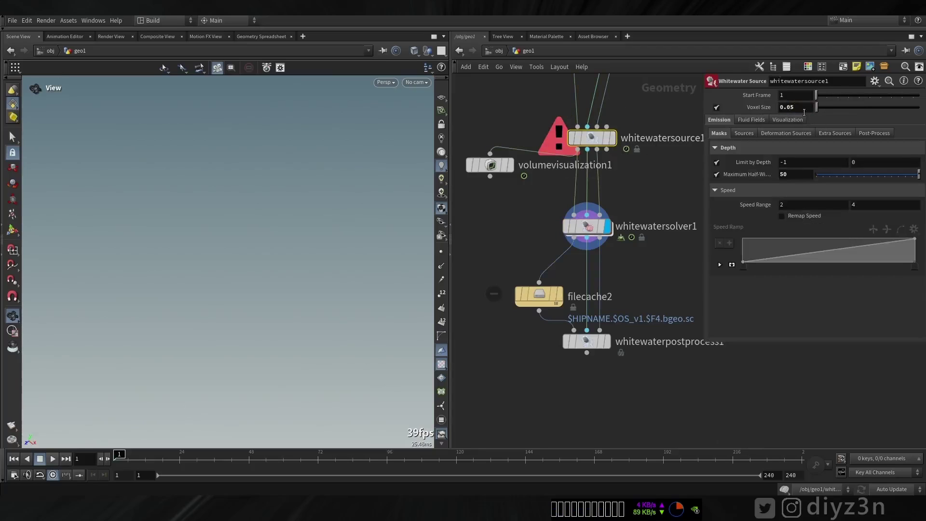
# Step: Link the whitewater solver's voxel size to its scale with the expression ch("scale")*2 and adjust the whitewater scale
pyautogui.click(607, 223)
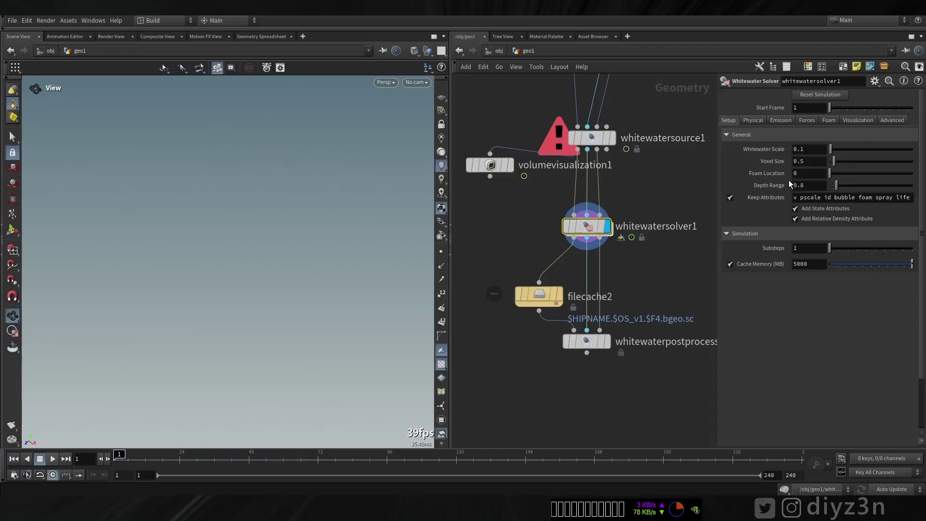
pyautogui.click(780, 163)
pyautogui.click(852, 166)
pyautogui.write('*2')
pyautogui.press('Return')
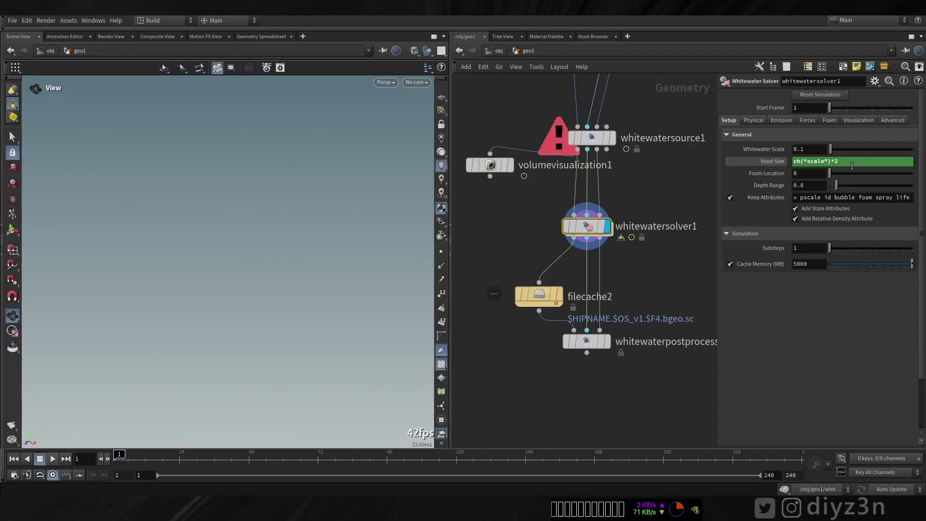
pyautogui.click(771, 163)
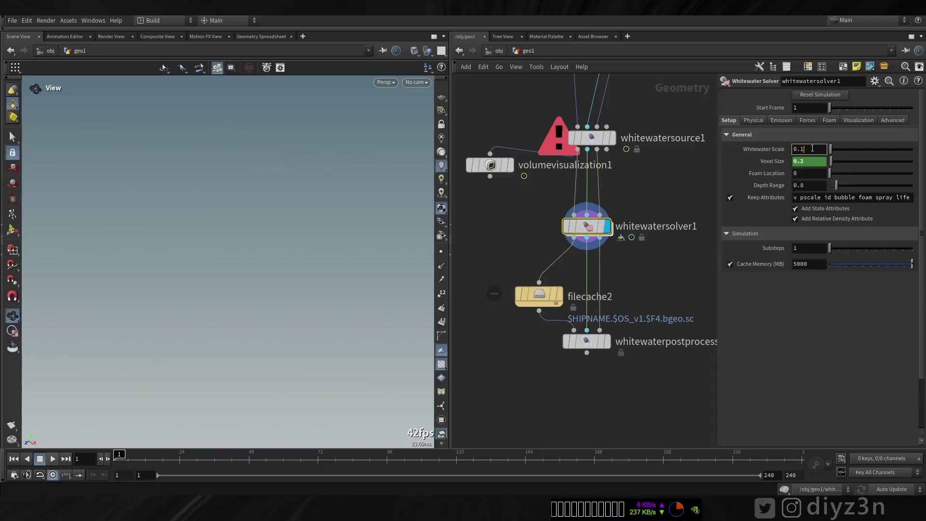
pyautogui.write('5')
pyautogui.press('Return')
# Step: Review the whitewater solver's physical and emission settings, including the advanced aging rates and velocity noise
pyautogui.click(755, 121)
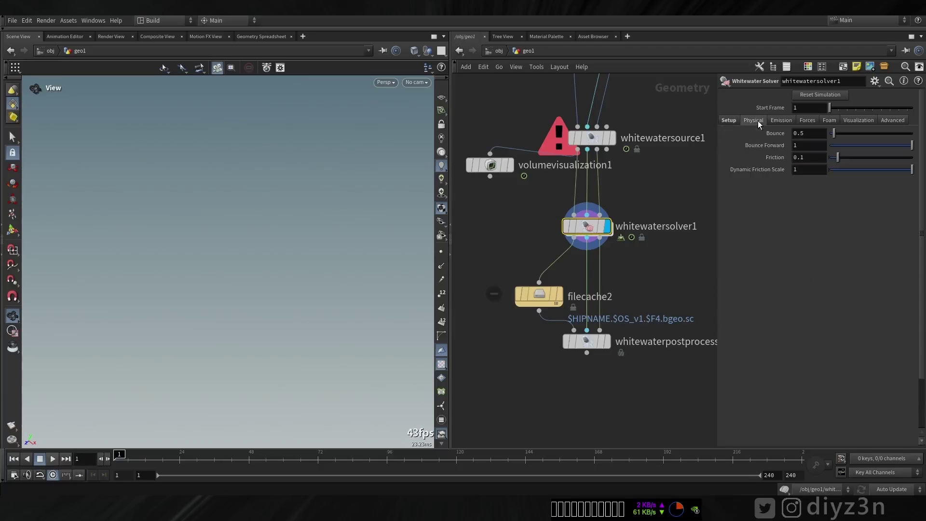
pyautogui.click(783, 121)
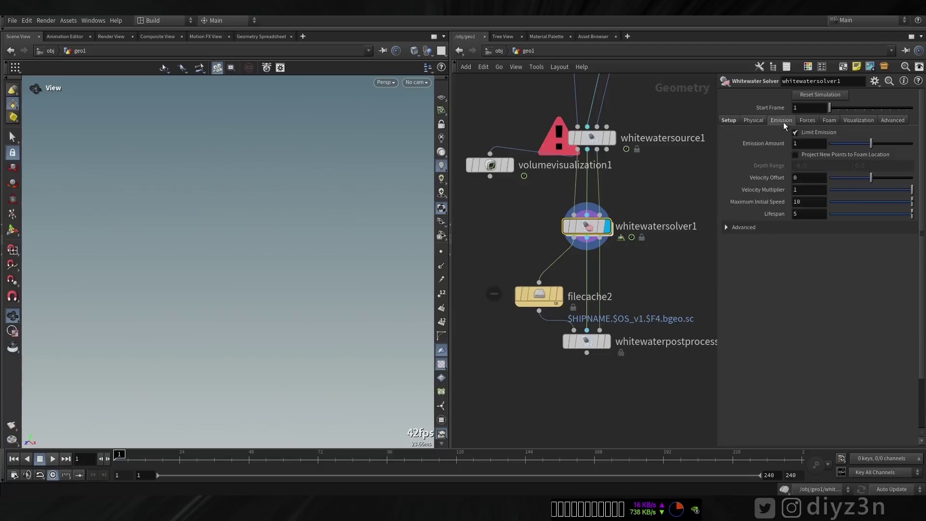
pyautogui.click(767, 225)
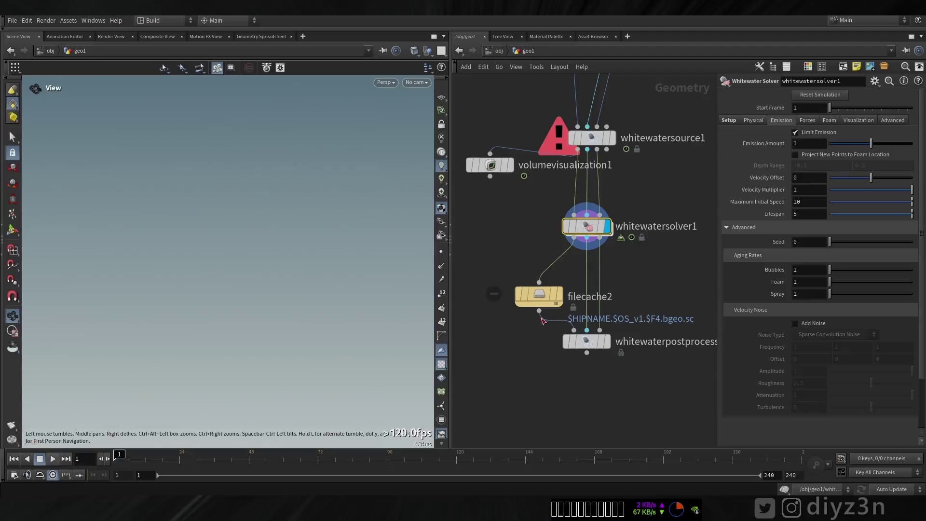
# Step: Reposition filecache2 and the post-process node, and save the whitewater cache to disk in the background
pyautogui.moveTo(590, 343); pyautogui.dragTo(587, 383)
pyautogui.moveTo(539, 294); pyautogui.dragTo(535, 278)
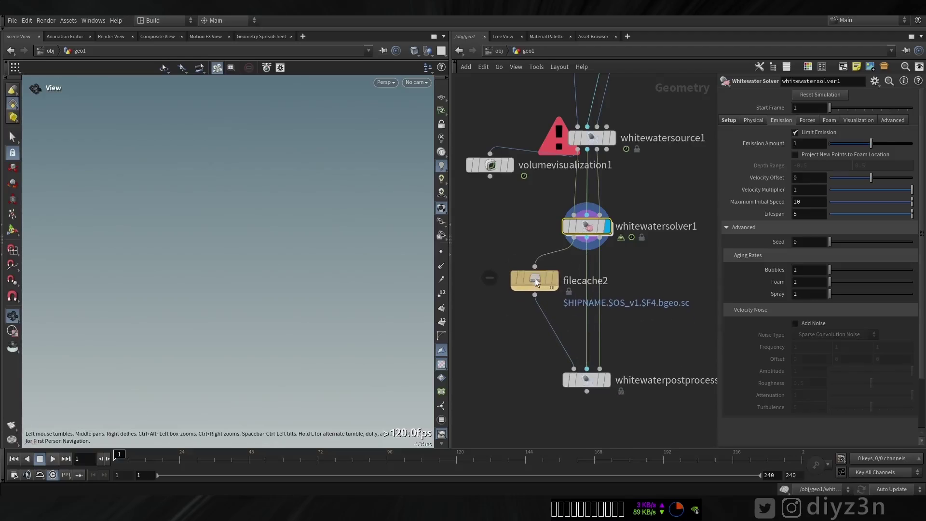
pyautogui.click(821, 195)
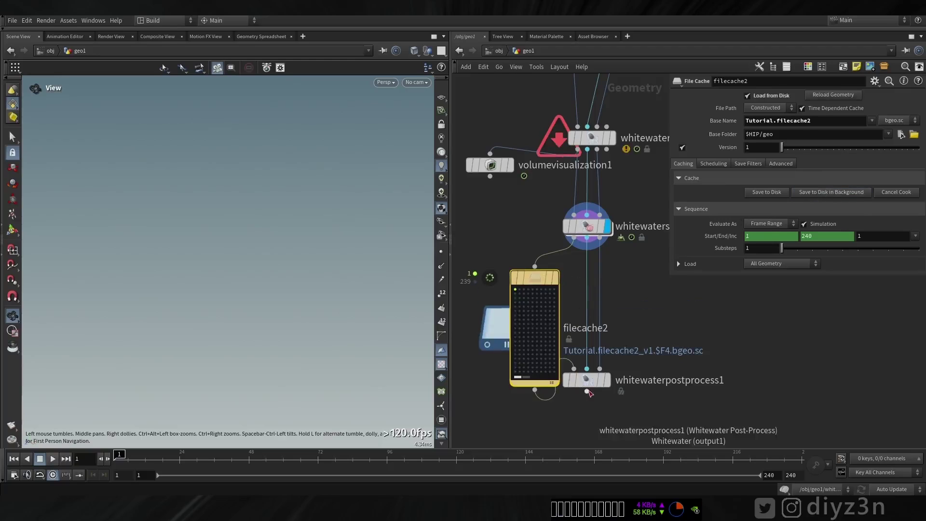
# Step: Move the whitewater post-process node below filecache2 and display its particles against the raw cached points around frame 32
pyautogui.moveTo(587, 381); pyautogui.dragTo(587, 425)
pyautogui.moveTo(648, 344); pyautogui.dragTo(647, 332, button='middle')
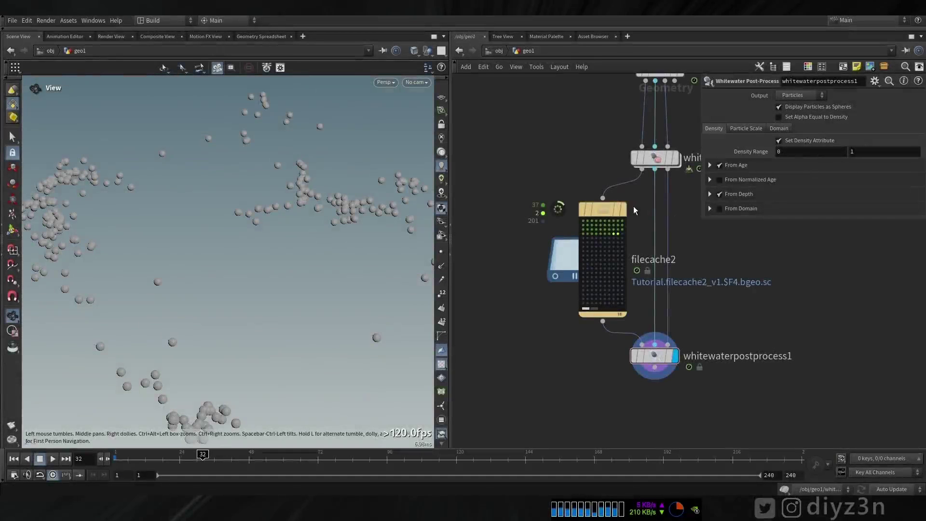
pyautogui.click(624, 208)
pyautogui.click(558, 208)
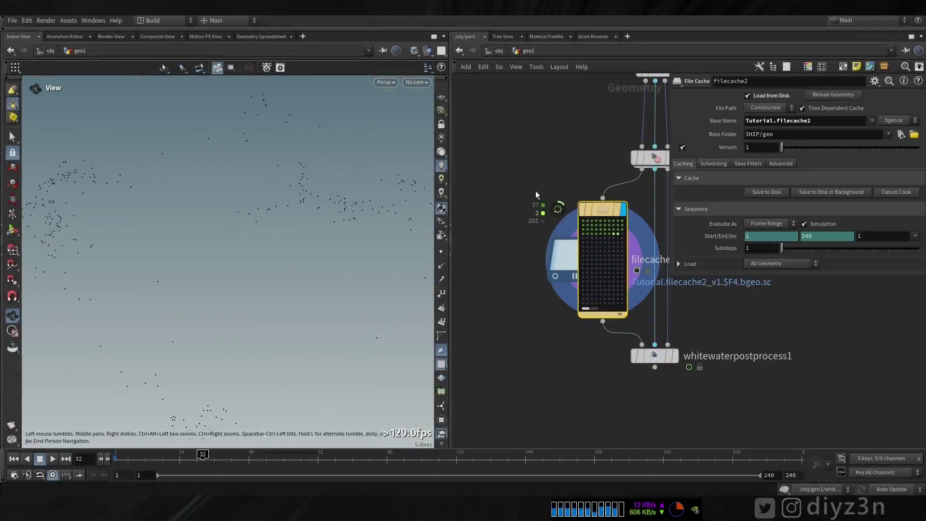
pyautogui.click(675, 355)
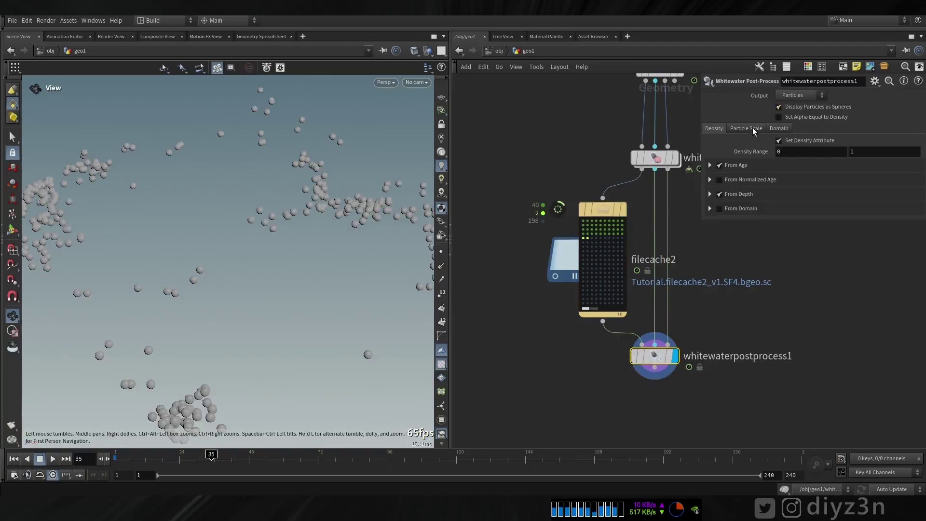
# Step: Set the whitewater post-process output to Fog Volume and connect a new Volume Visualization node to it
pyautogui.click(797, 114)
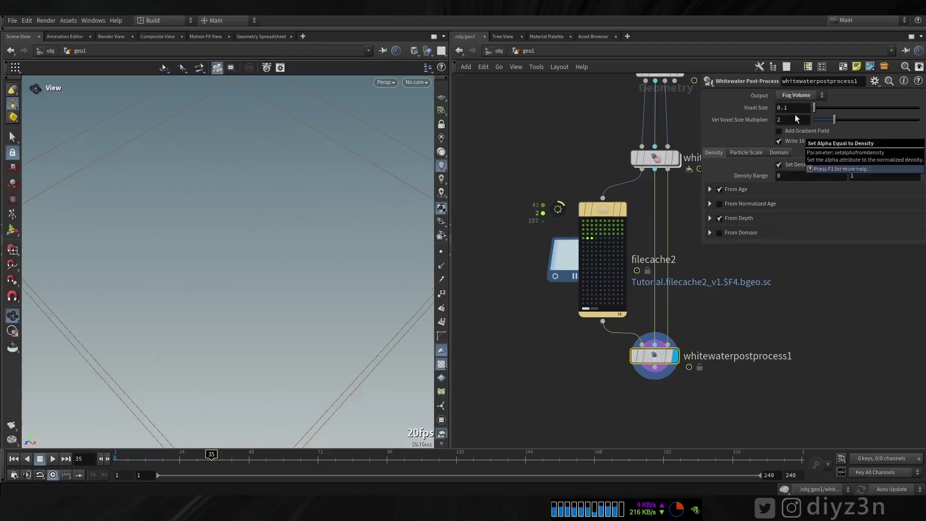
pyautogui.press('Tab')
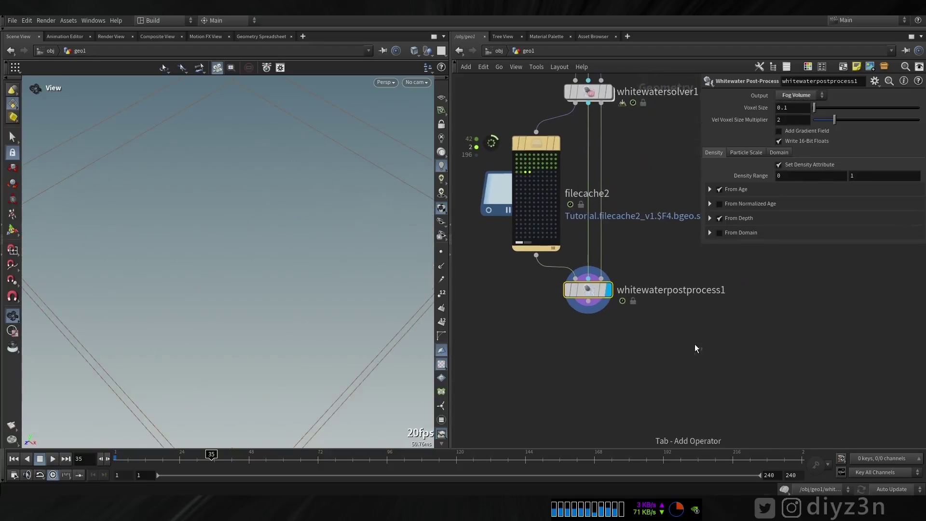
pyautogui.write('vis')
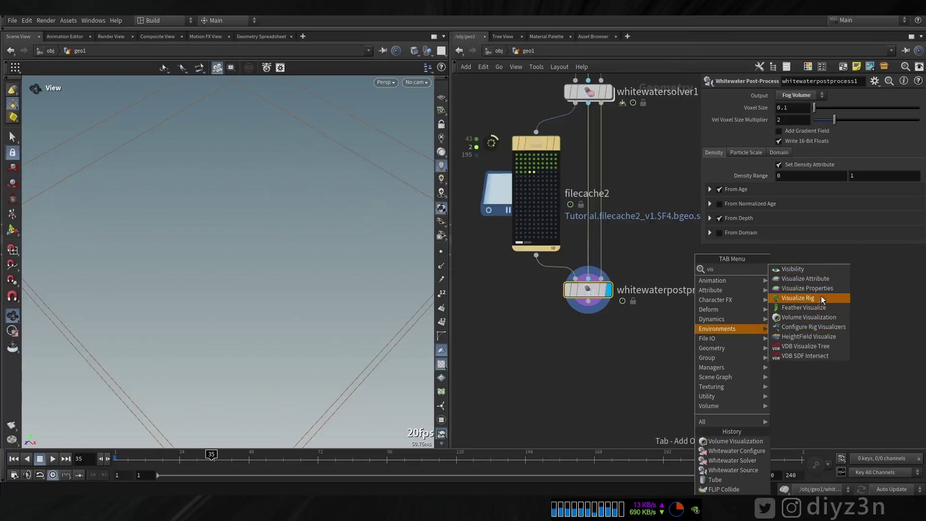
pyautogui.click(816, 317)
pyautogui.click(658, 382)
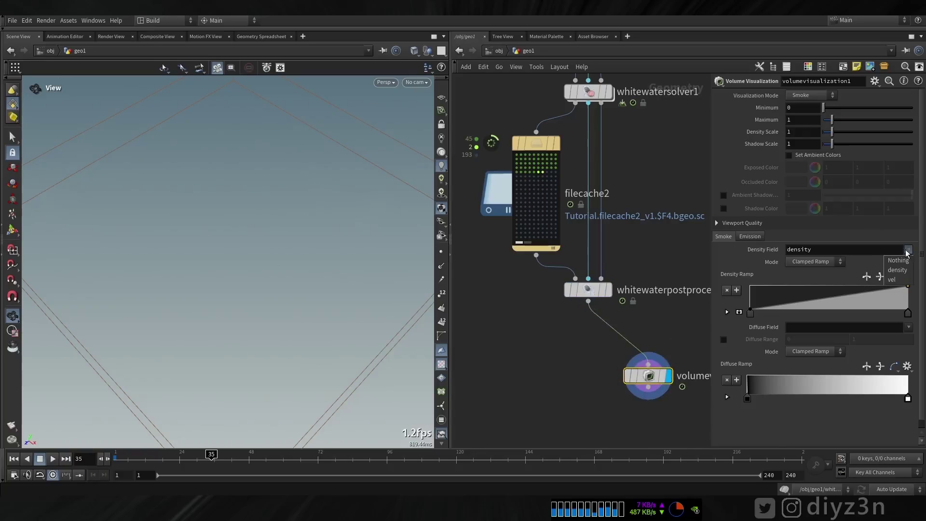
# Step: Set the new volume visualization's density scale to 100 and preview the fog up to frame 40
pyautogui.click(804, 136)
pyautogui.write('00')
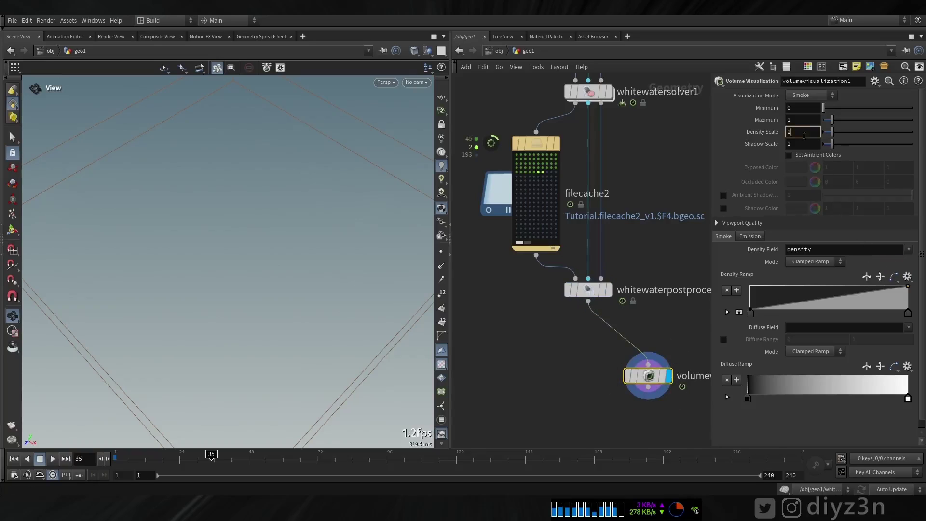
pyautogui.press('Return')
pyautogui.click(200, 460)
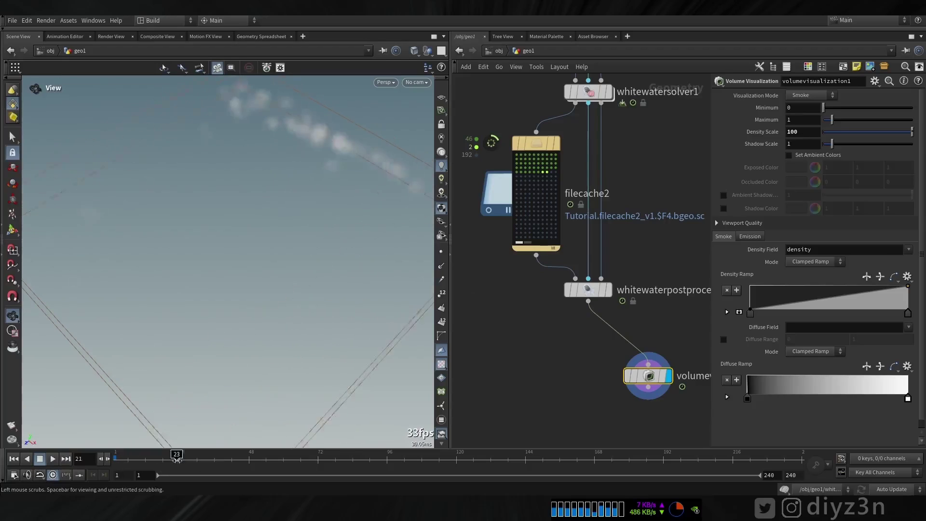
pyautogui.moveTo(172, 460); pyautogui.dragTo(226, 459)
# Step: Display the whitewater post-process node and switch its output to Particles
pyautogui.click(596, 293)
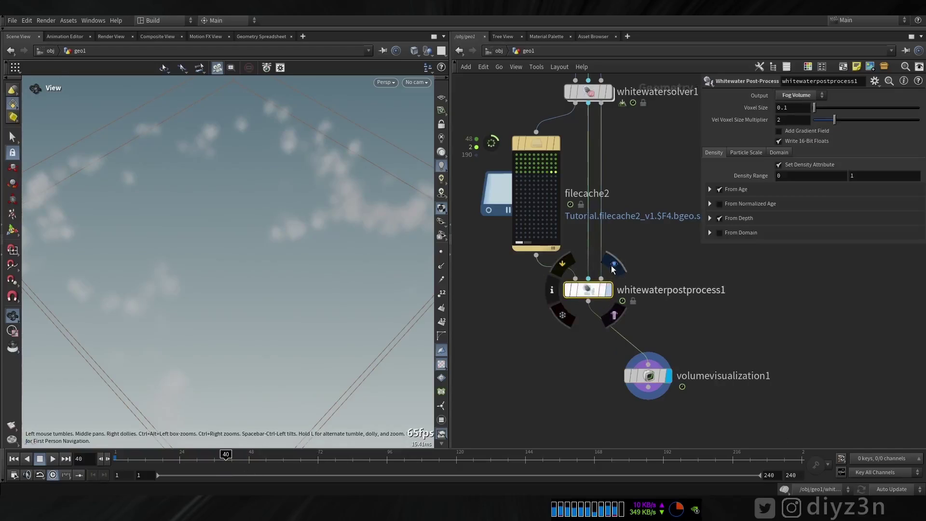
pyautogui.click(608, 290)
pyautogui.click(797, 96)
pyautogui.click(794, 110)
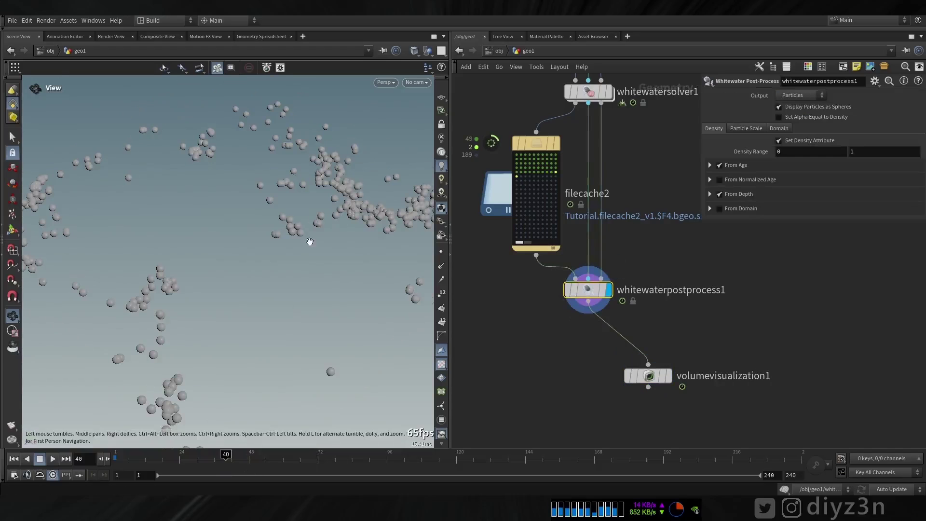
# Step: Add a Merge node and connect the whitewater post-process and particle fluid surface outputs to it
pyautogui.scroll(-3, 689, 341)
pyautogui.press('Tab')
pyautogui.moveTo(786, 313); pyautogui.dragTo(639, 357, button='middle')
pyautogui.click(640, 357)
pyautogui.press('Tab')
pyautogui.write('mer')
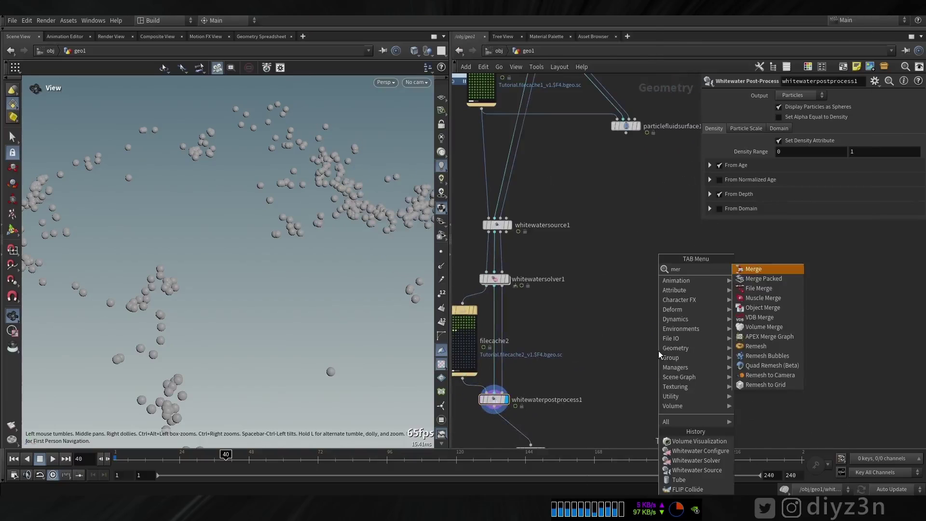
pyautogui.click(746, 270)
pyautogui.click(664, 409)
pyautogui.moveTo(664, 400); pyautogui.dragTo(533, 413)
pyautogui.moveTo(663, 400); pyautogui.dragTo(636, 143)
# Step: Place the merge node beside the whitewater post-process branch and display its combined result at frame 41
pyautogui.moveTo(690, 348); pyautogui.dragTo(664, 257, button='middle')
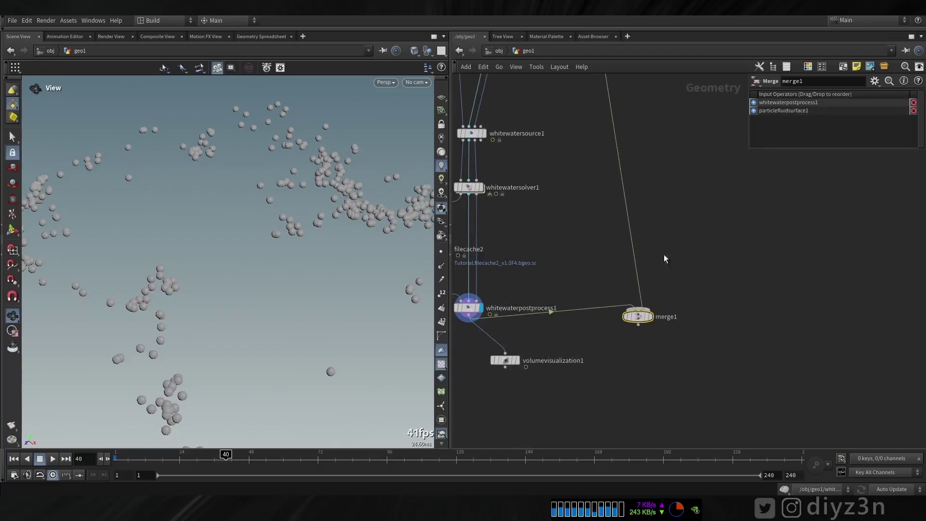
pyautogui.moveTo(638, 317); pyautogui.dragTo(592, 342)
pyautogui.click(609, 328)
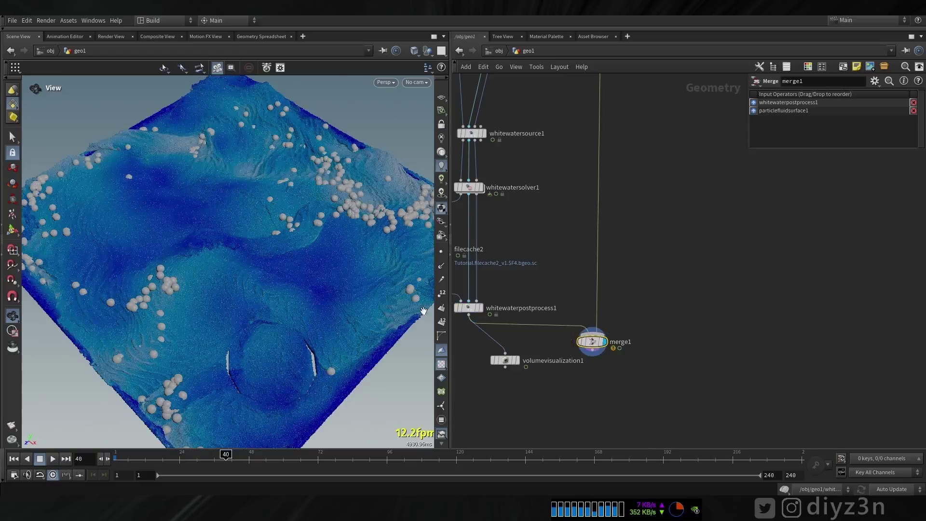
pyautogui.moveTo(277, 289); pyautogui.dragTo(257, 287, button='middle')
pyautogui.moveTo(257, 287); pyautogui.dragTo(216, 316)
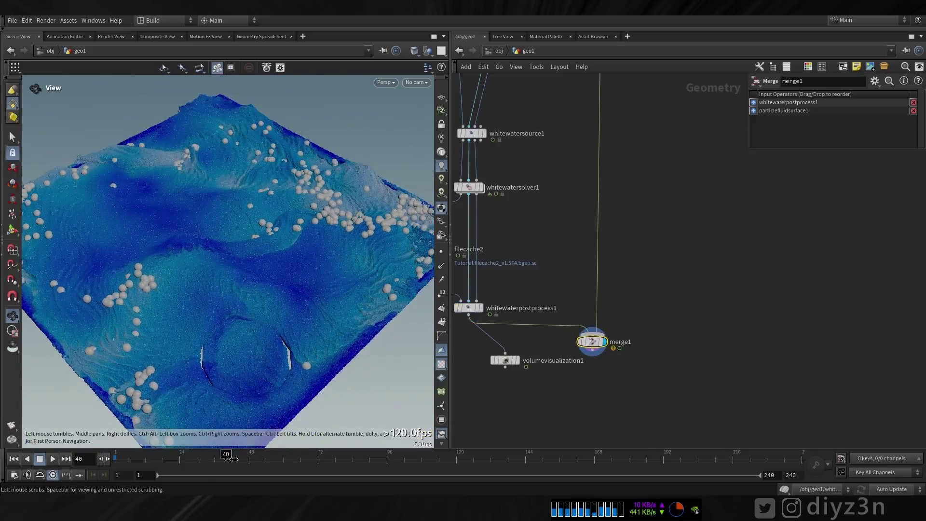
pyautogui.moveTo(234, 460)
pyautogui.mouseDown()
pyautogui.moveTo(186, 461)
pyautogui.moveTo(229, 461)
pyautogui.mouseUp()
pyautogui.moveTo(211, 333); pyautogui.dragTo(317, 244)
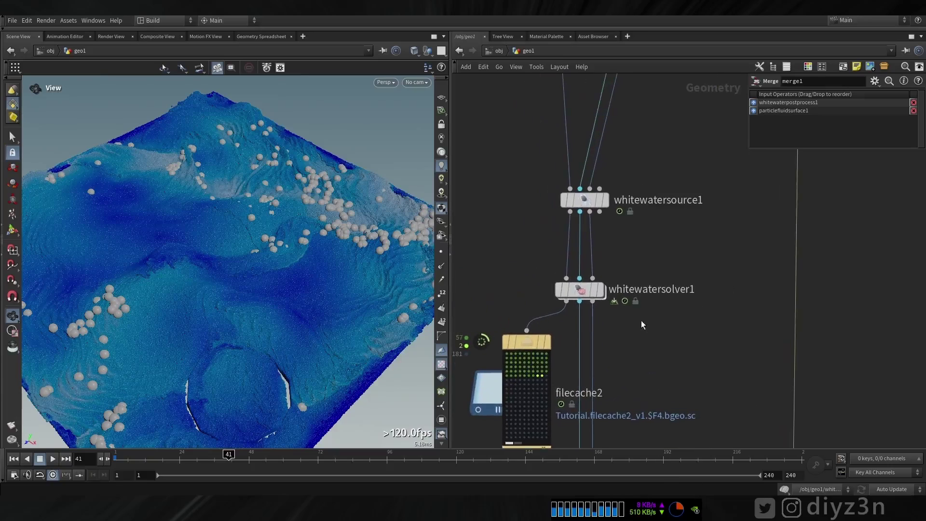
# Step: Set the whitewater solver's Whitewater Scale to 0.01 and save filecache2 to disk in the background
pyautogui.click(579, 290)
pyautogui.click(731, 120)
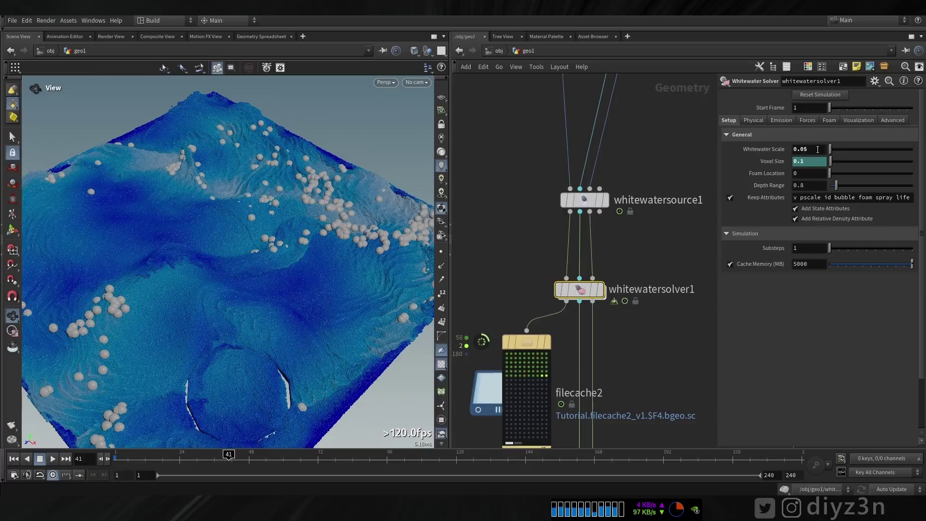
pyautogui.click(516, 337)
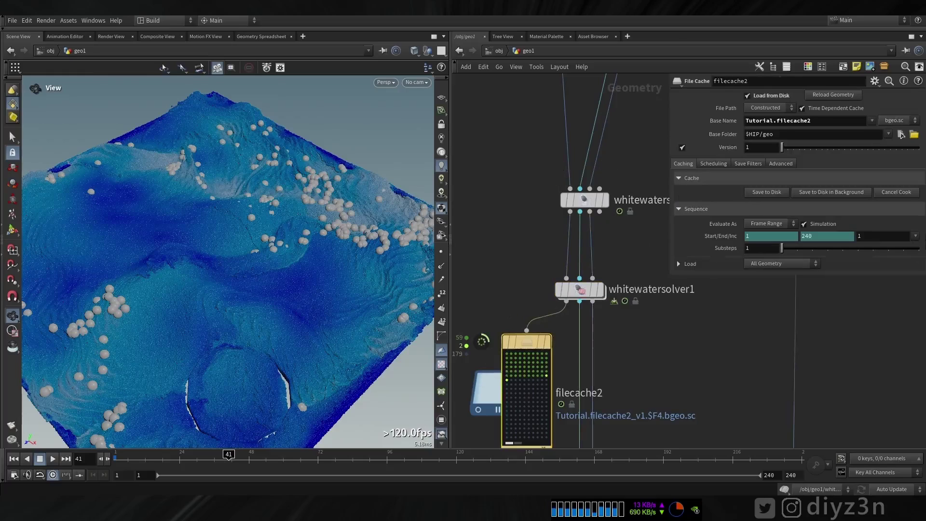
pyautogui.click(580, 289)
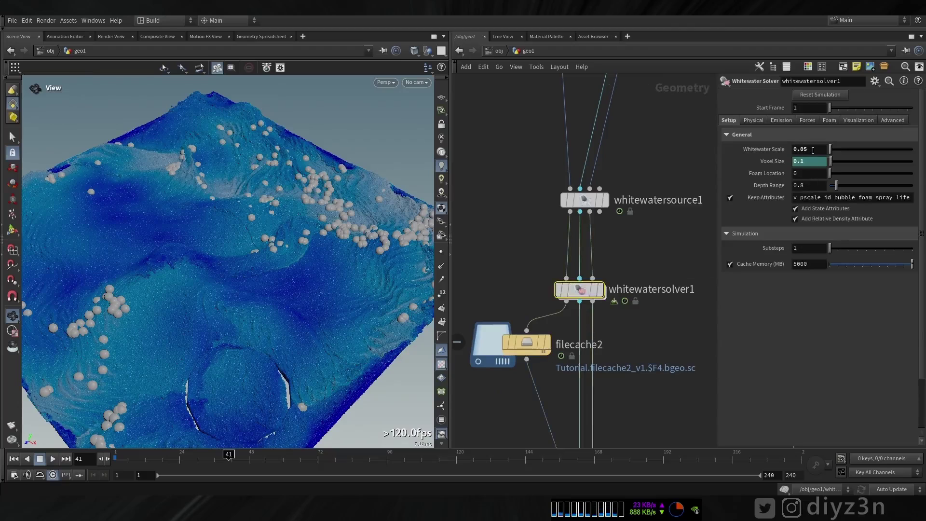
pyautogui.click(813, 150)
pyautogui.write('1')
pyautogui.press('Return')
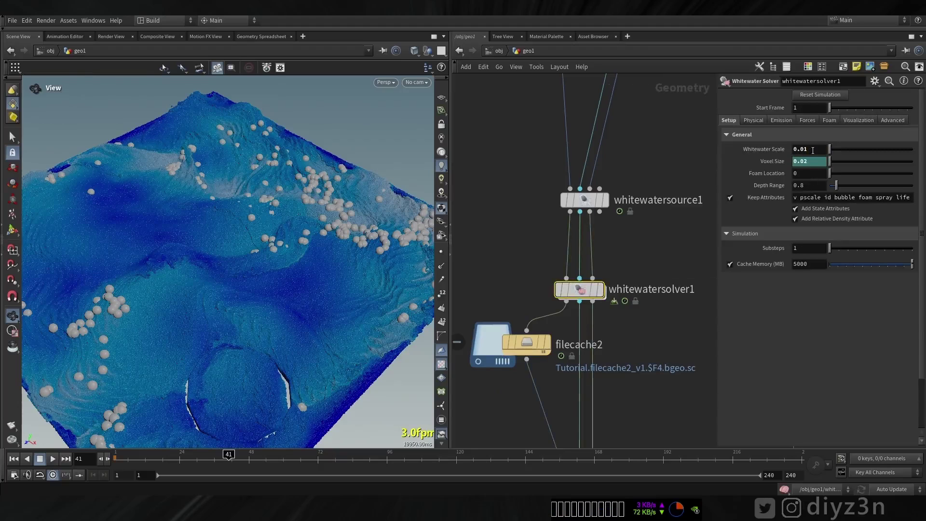
pyautogui.click(531, 343)
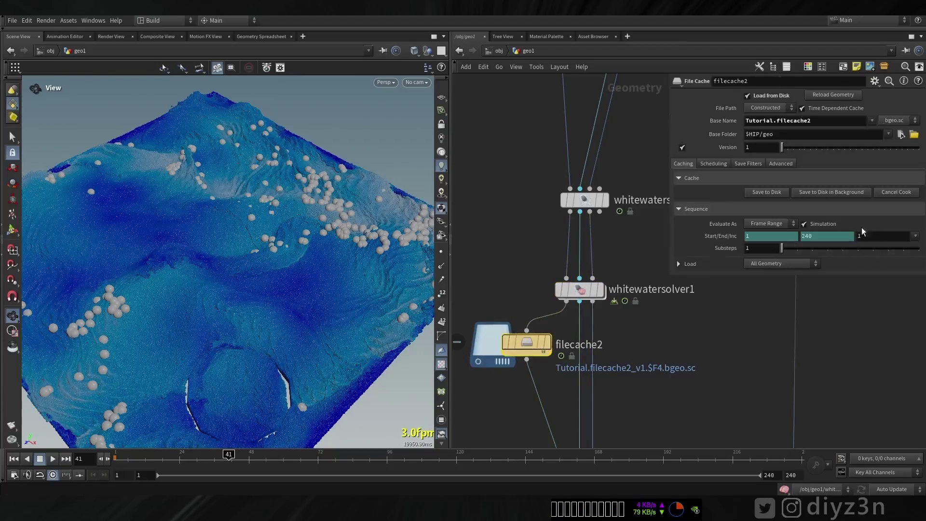
pyautogui.click(847, 191)
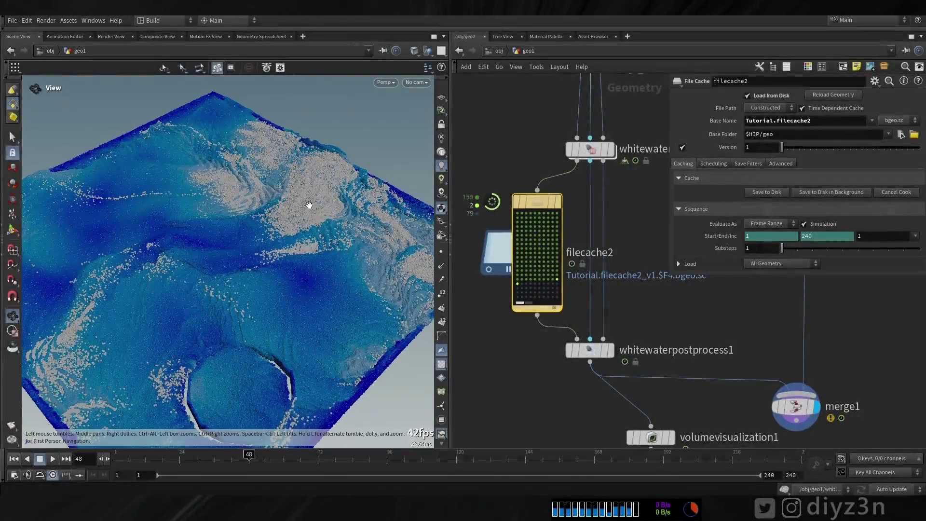
# Step: Display the whitewater post-process particles alone, return to the merged result and view it at frame 55
pyautogui.click(611, 351)
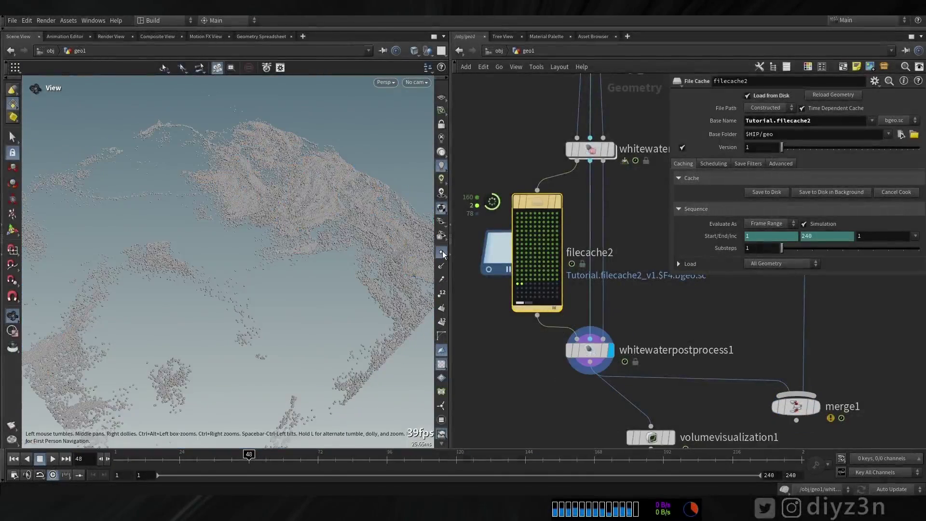
pyautogui.click(815, 407)
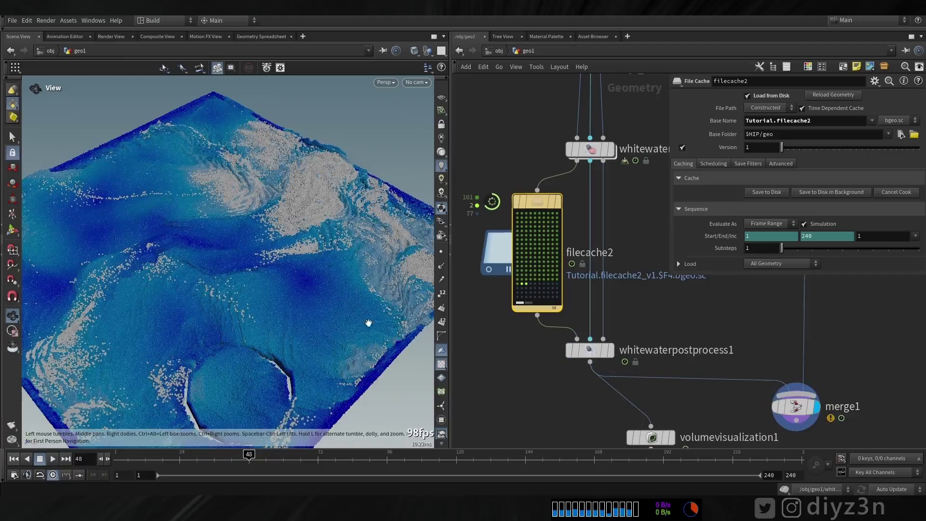
pyautogui.click(269, 463)
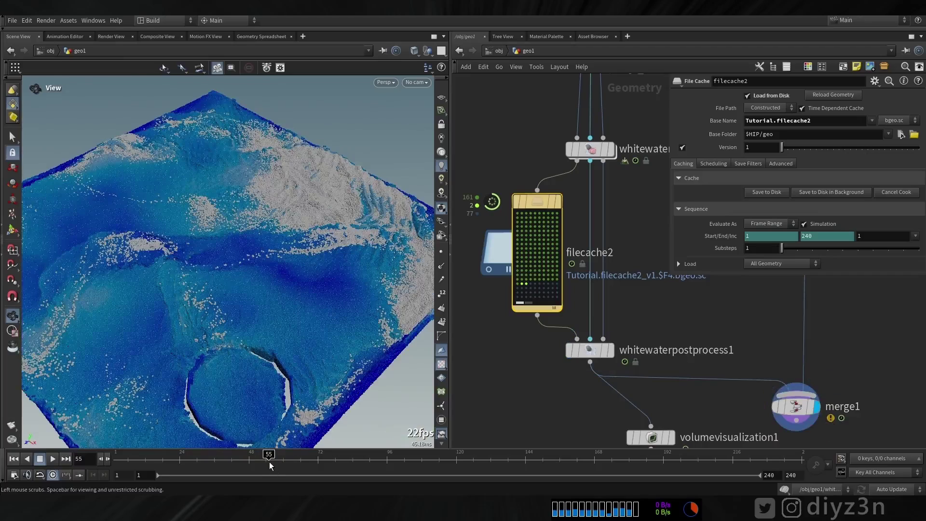
# Step: Flipbook the merged fluid and whitewater from frame 1, and cancel filecache2's background save
pyautogui.click(14, 458)
pyautogui.click(13, 423)
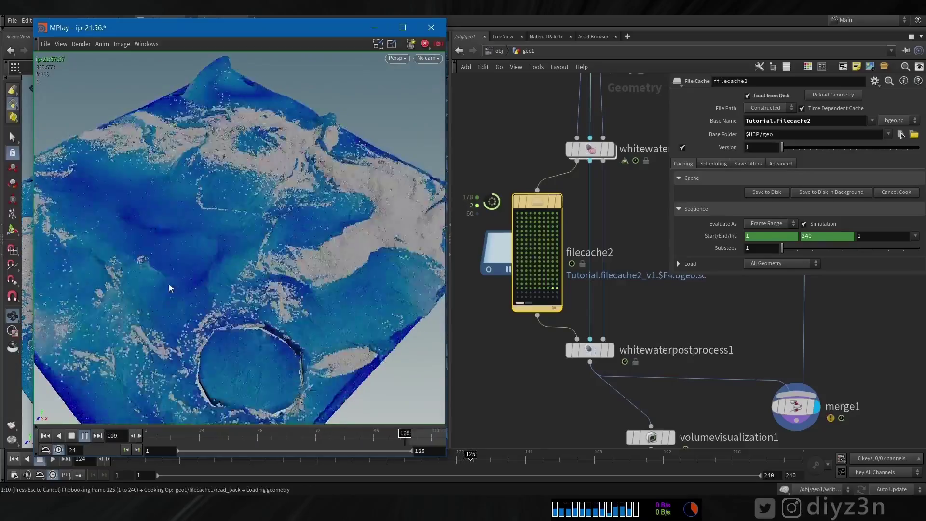
pyautogui.click(438, 45)
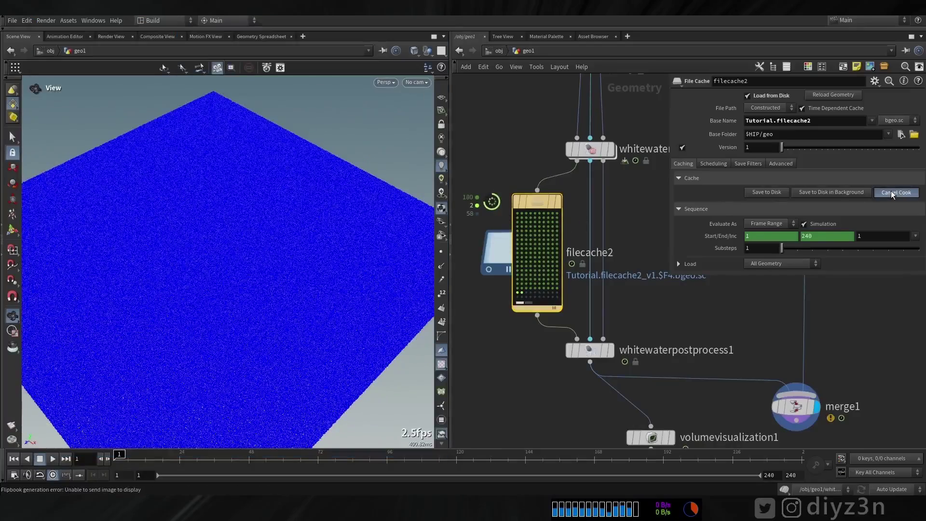
pyautogui.click(891, 192)
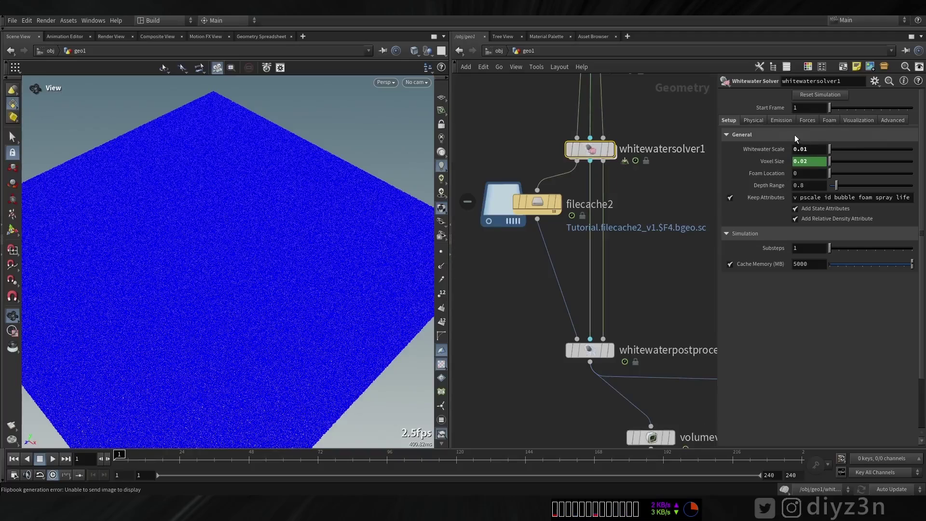
# Step: Set the whitewater solver's emission Lifespan to 3
pyautogui.click(772, 120)
pyautogui.click(781, 121)
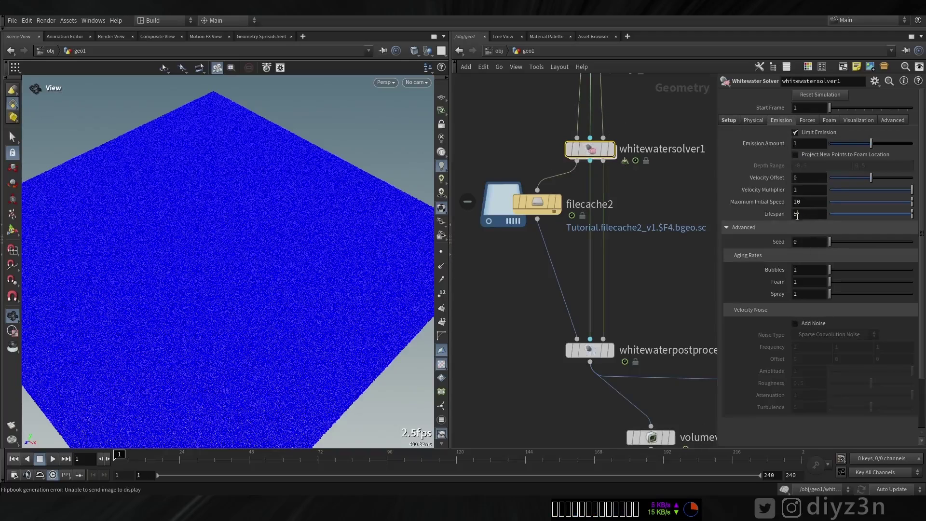
pyautogui.click(820, 216)
pyautogui.write('3')
pyautogui.press('Return')
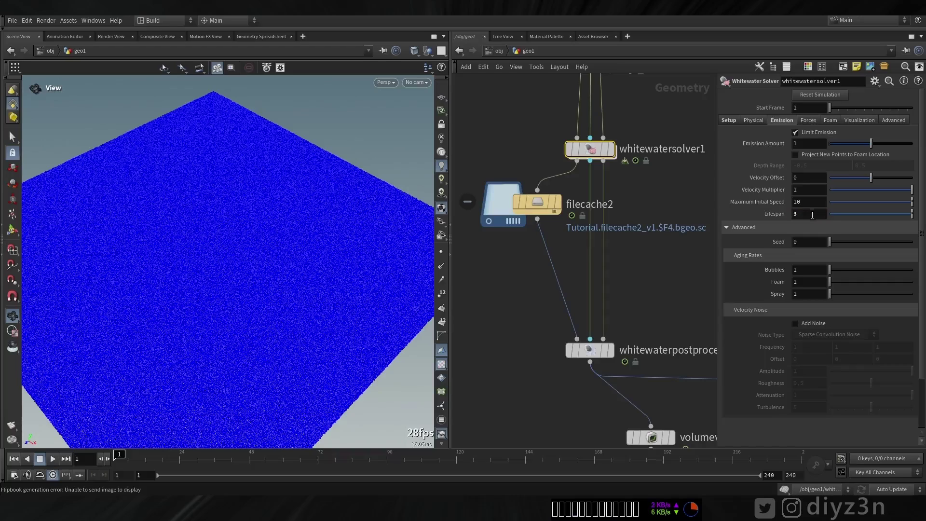
pyautogui.click(812, 215)
# Step: Set the whitewater solver's Base Advection Strength to 100 and save filecache2 to disk in the background
pyautogui.click(806, 121)
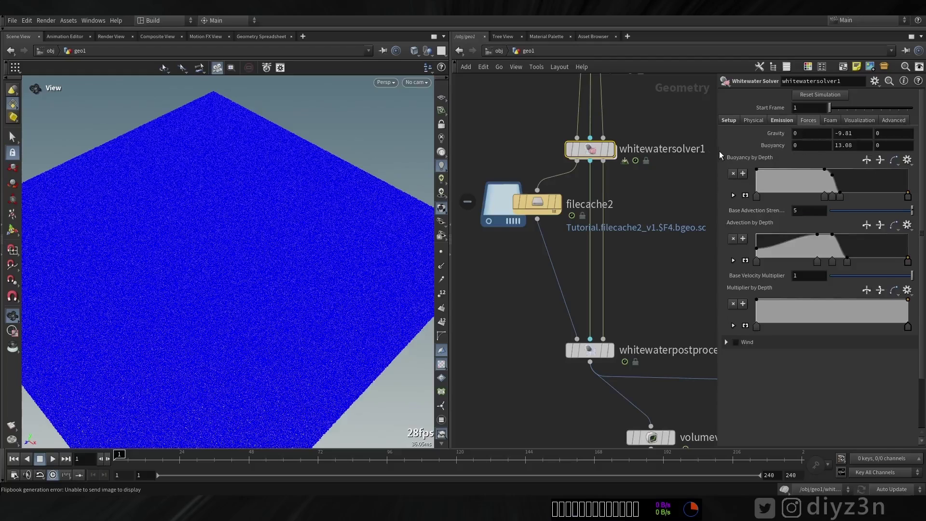
pyautogui.moveTo(719, 152); pyautogui.dragTo(655, 156)
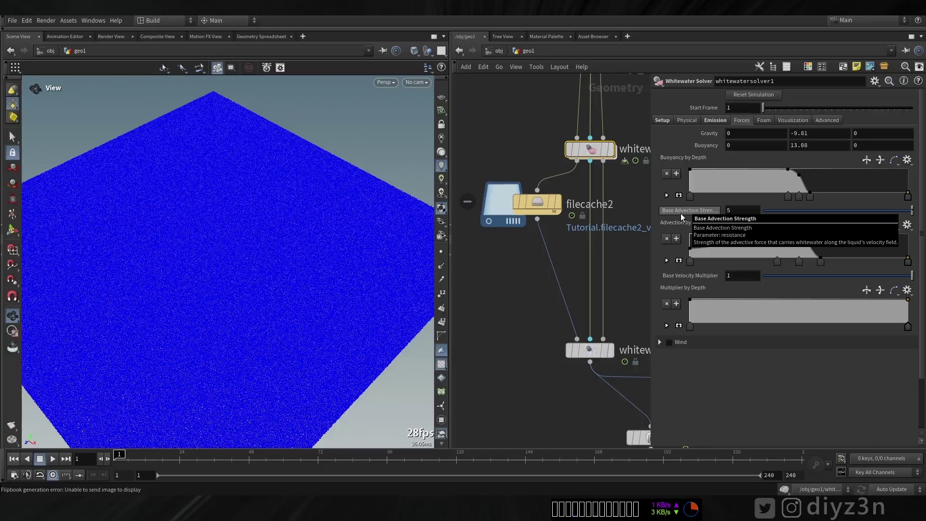
pyautogui.click(743, 211)
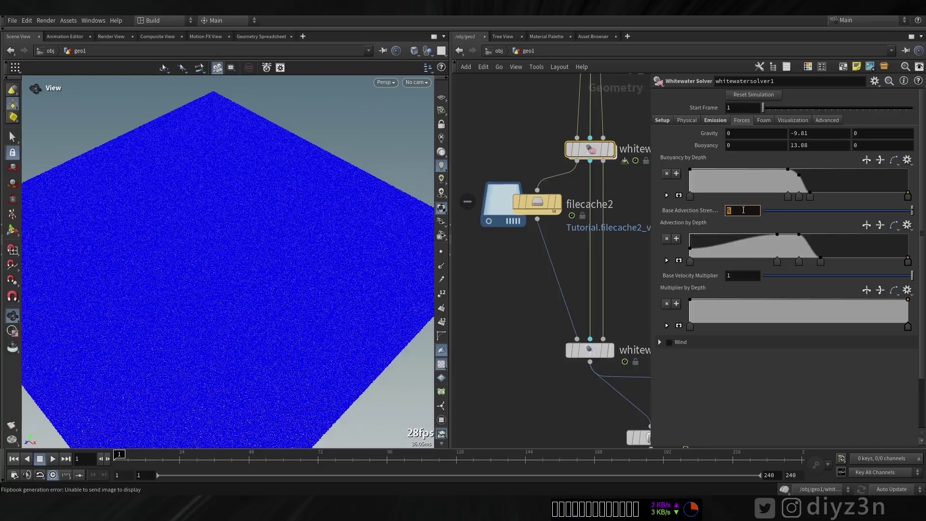
pyautogui.press('Return')
pyautogui.click(769, 120)
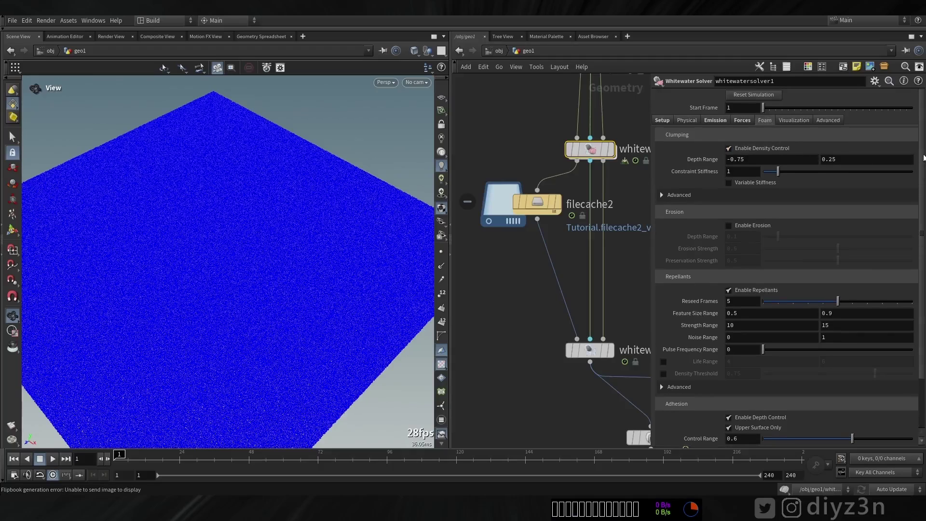
pyautogui.click(742, 120)
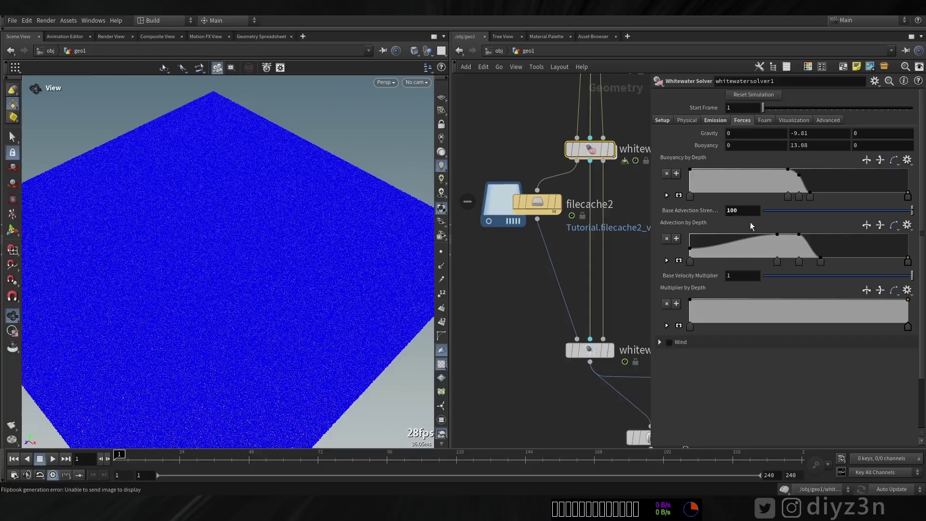
pyautogui.click(537, 203)
pyautogui.click(794, 192)
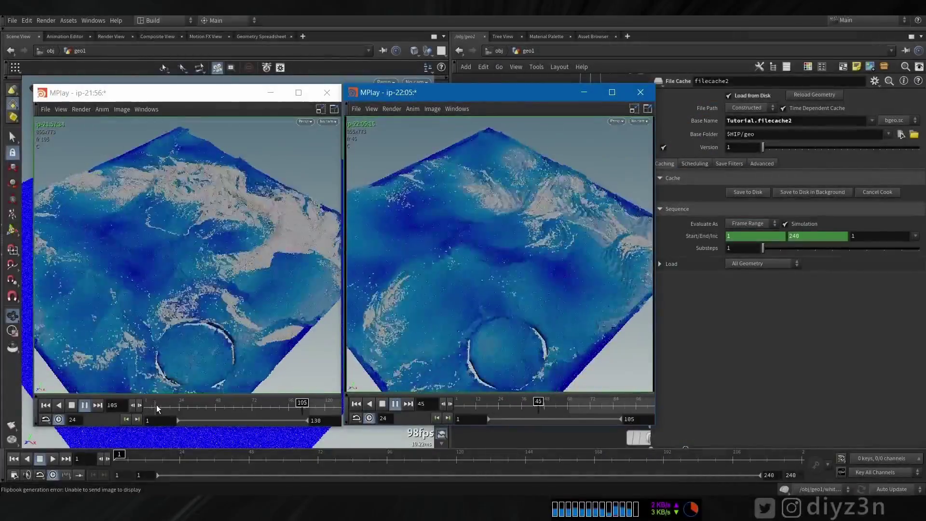
# Step: Compare the whitewater in the old and new MPlay flipbooks around frames 50 and 62
pyautogui.click(157, 404)
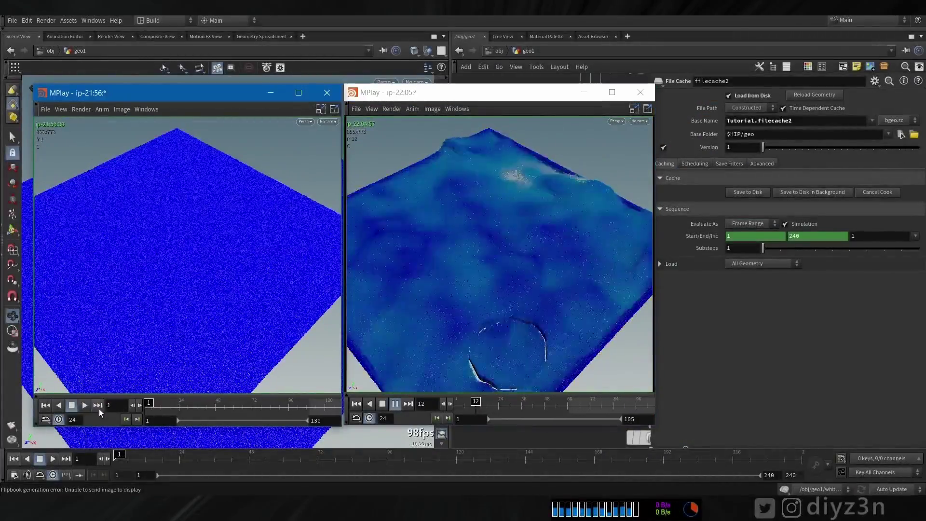
pyautogui.click(74, 405)
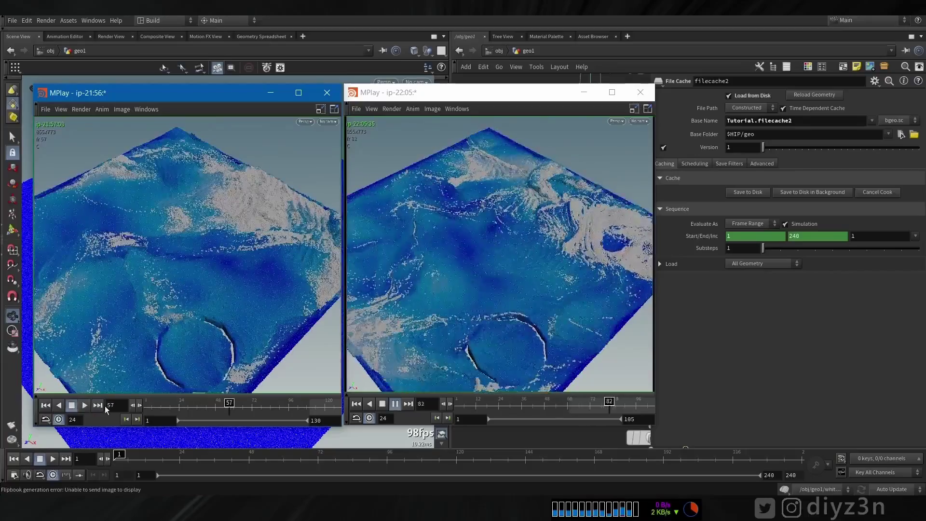
pyautogui.moveTo(460, 409); pyautogui.dragTo(551, 406)
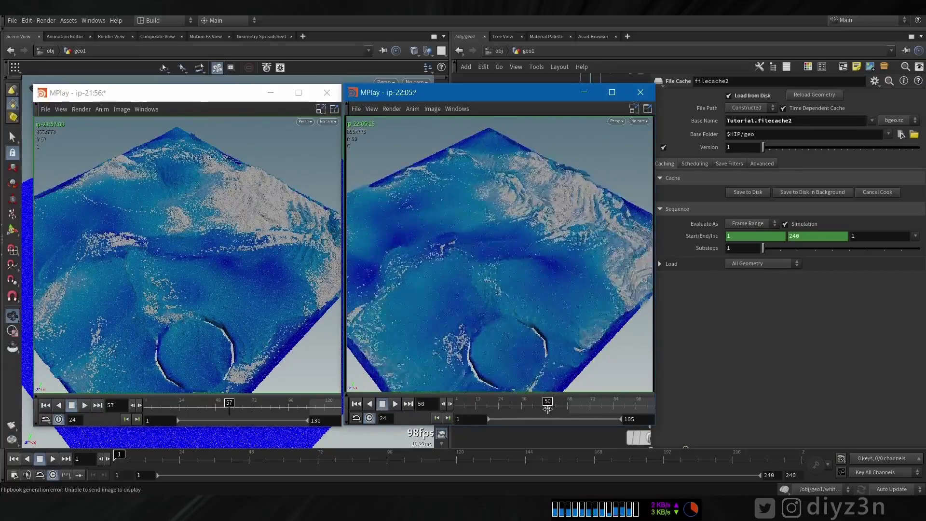
pyautogui.moveTo(225, 409); pyautogui.dragTo(218, 411)
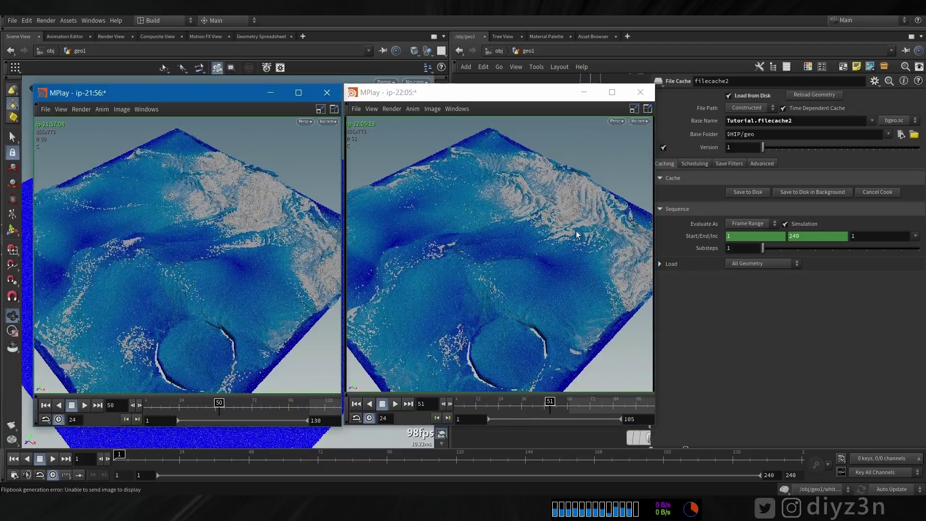
pyautogui.moveTo(219, 402); pyautogui.dragTo(237, 405)
pyautogui.moveTo(552, 403); pyautogui.dragTo(573, 405)
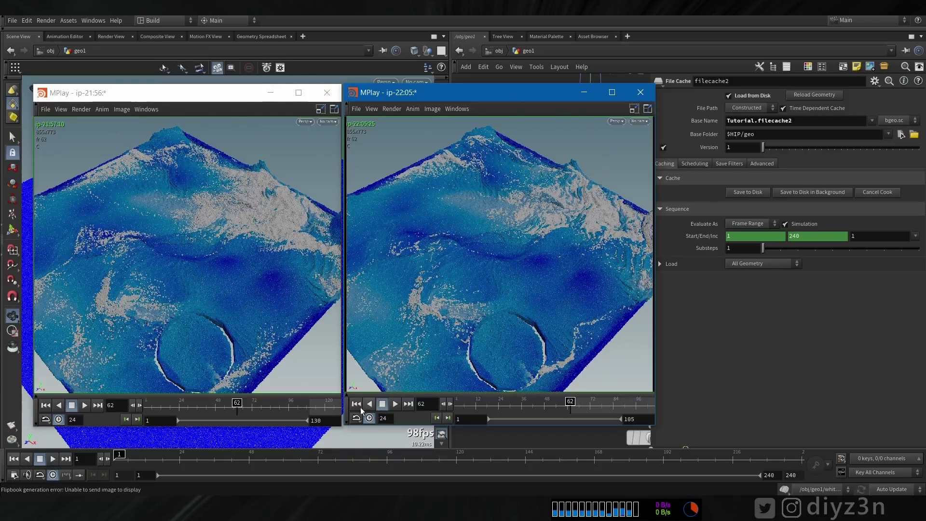
# Step: View the sea foam reference footage in PotPlayer, and close the older MPlay flipbook
pyautogui.click(357, 507)
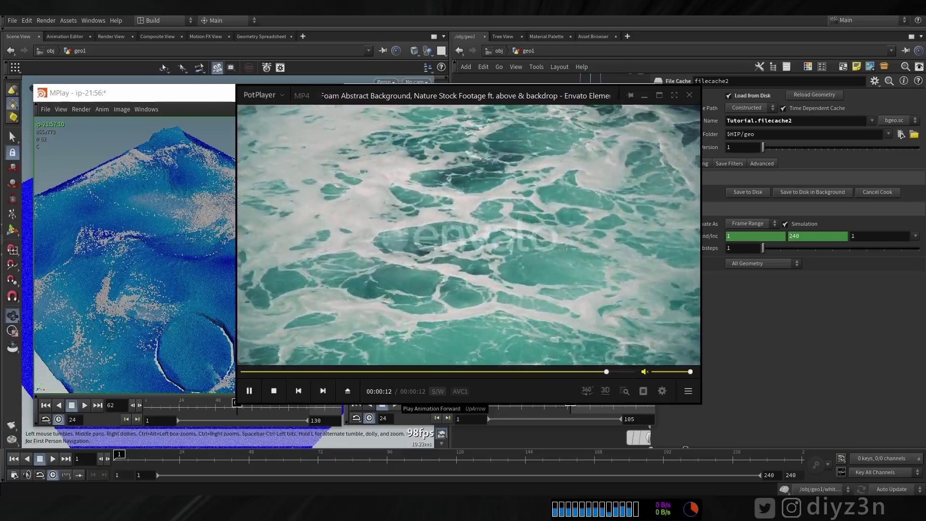
pyautogui.click(643, 98)
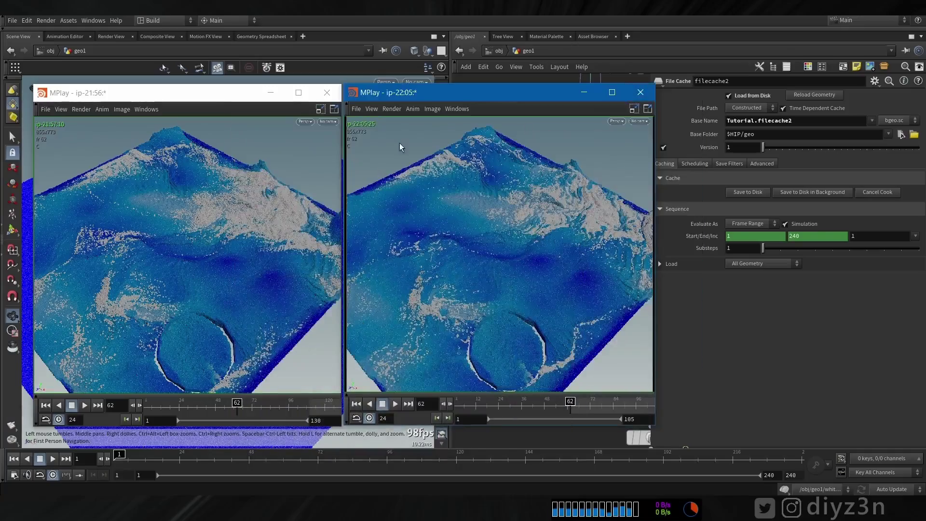
pyautogui.click(327, 92)
pyautogui.moveTo(470, 94); pyautogui.dragTo(153, 94)
# Step: Enable Erosion in the foam settings of whitewatersolver1, checking the foam in the MPlay flipbook around frame 58
pyautogui.click(595, 150)
pyautogui.moveTo(745, 211); pyautogui.dragTo(702, 214)
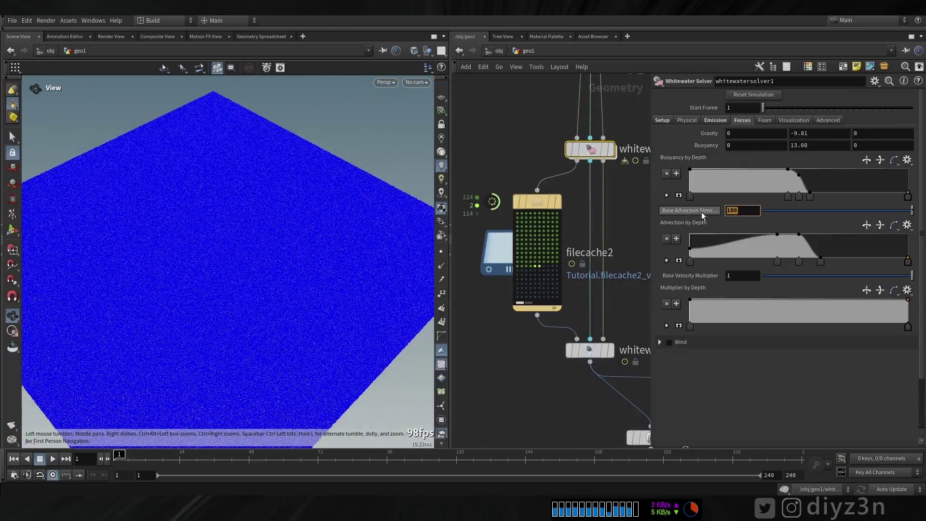
pyautogui.click(745, 210)
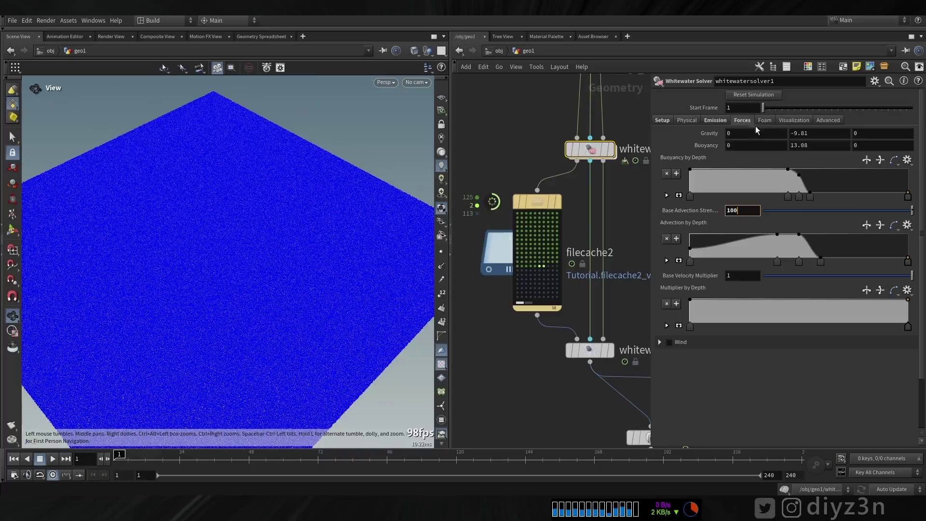
pyautogui.click(766, 120)
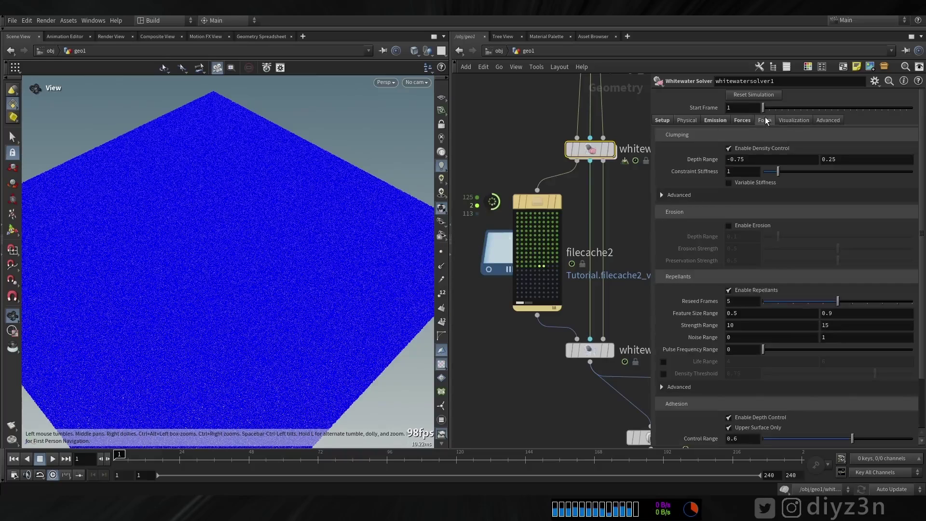
pyautogui.click(256, 506)
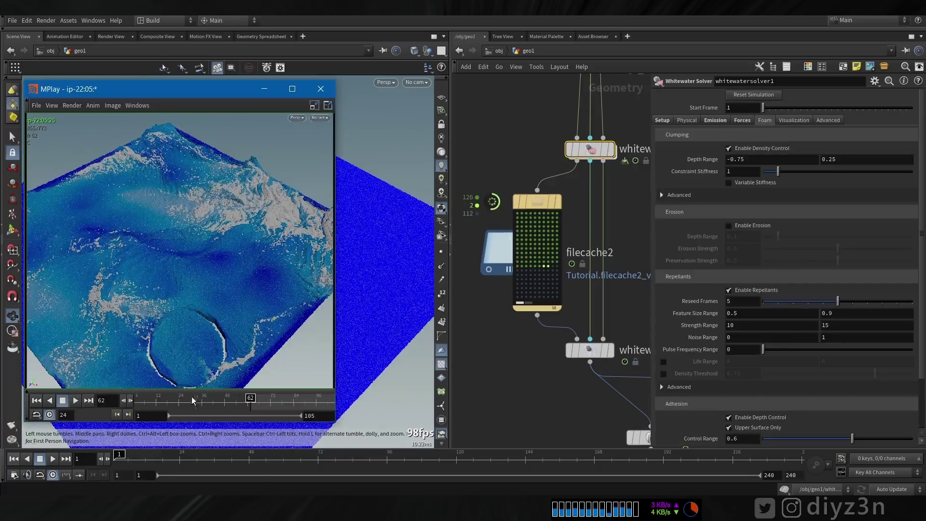
pyautogui.moveTo(193, 402); pyautogui.dragTo(244, 403)
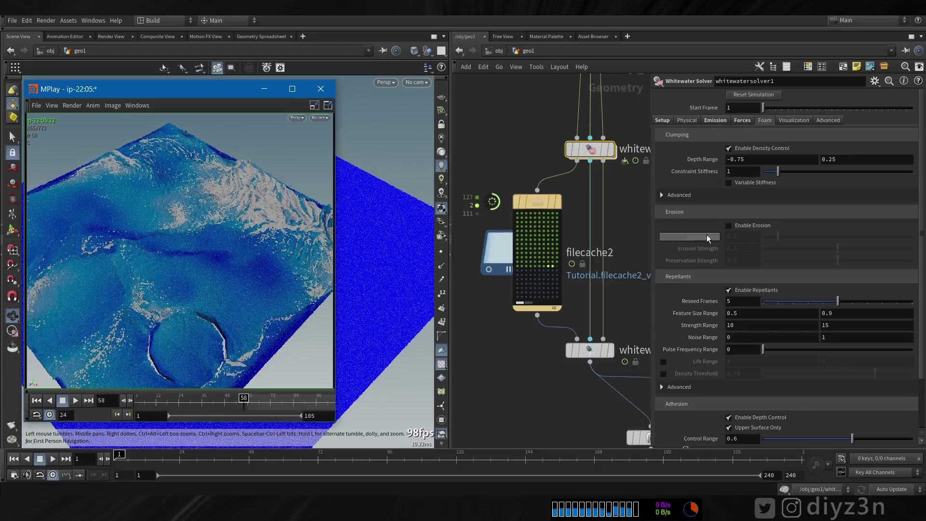
pyautogui.click(762, 226)
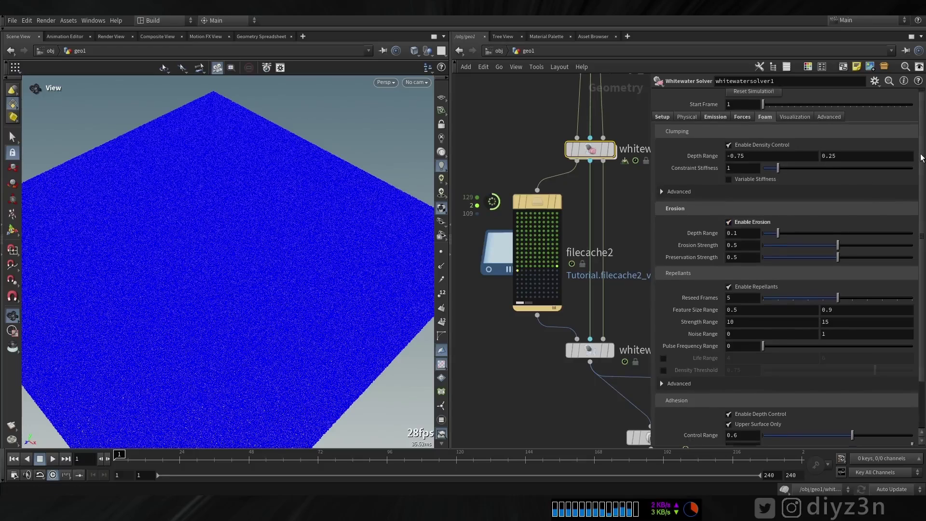
# Step: Study the foam cell patterns in the PotPlayer sea foam footage and the still reference images
pyautogui.scroll(-3, 921, 154)
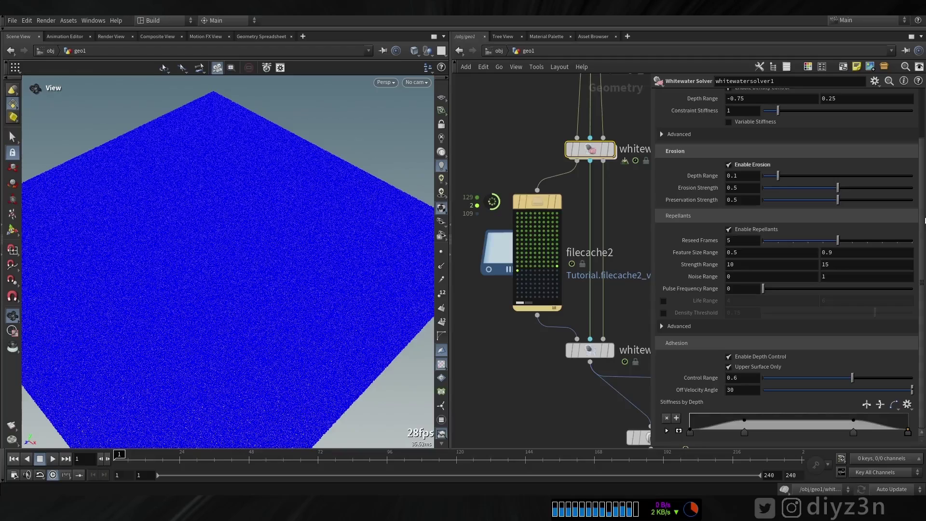
pyautogui.click(765, 251)
pyautogui.click(253, 458)
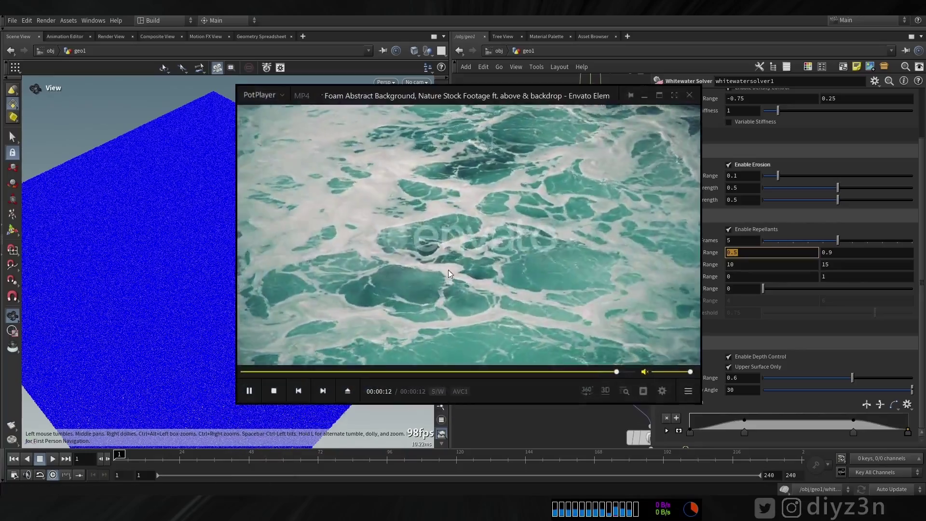
pyautogui.click(648, 96)
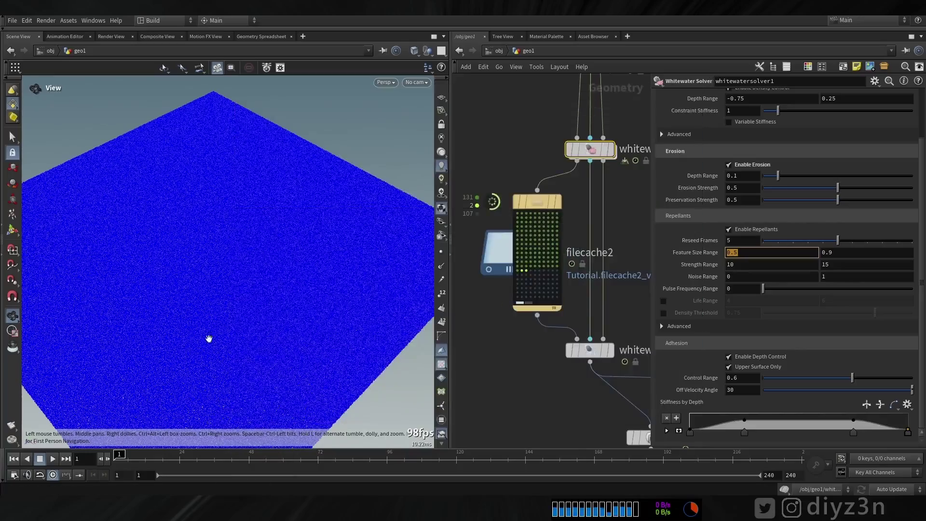
pyautogui.click(218, 509)
pyautogui.moveTo(679, 109); pyautogui.dragTo(685, 106, button='middle')
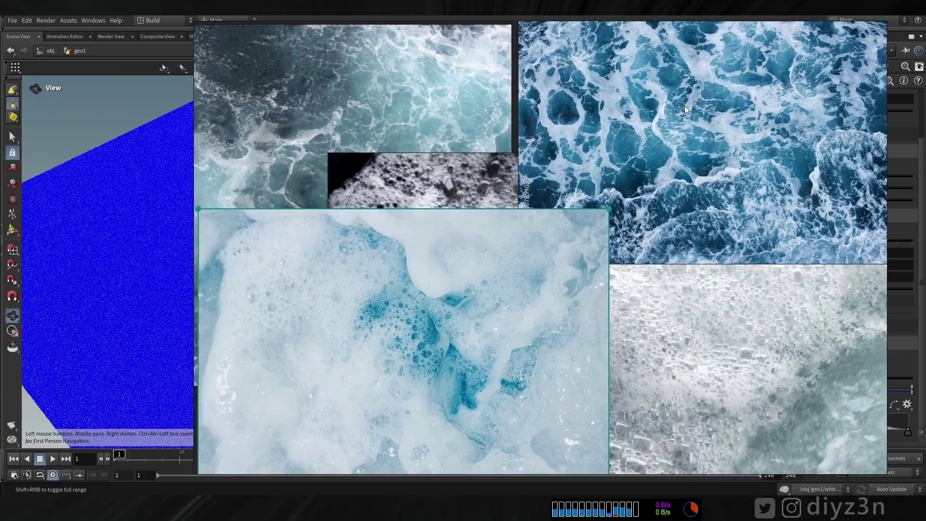
pyautogui.moveTo(684, 105); pyautogui.dragTo(519, 155)
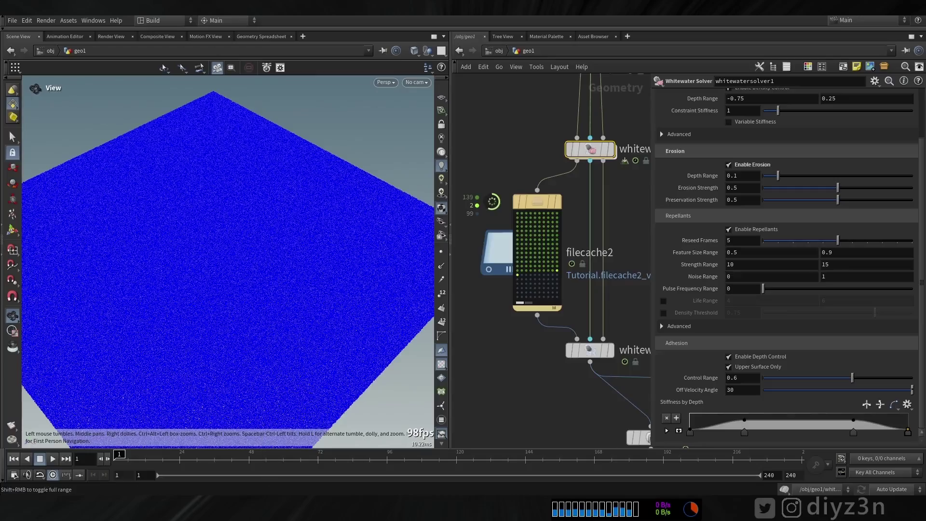
pyautogui.hotkey('alt', 'Tab')
pyautogui.moveTo(256, 404)
pyautogui.mouseDown()
pyautogui.moveTo(285, 398)
pyautogui.moveTo(260, 400)
pyautogui.moveTo(269, 399)
pyautogui.mouseUp()
# Step: Set the repellants' Feature Size Range on whitewatersolver1 to .01 and .05, and select filecache2
pyautogui.click(750, 253)
pyautogui.doubleClick(750, 254)
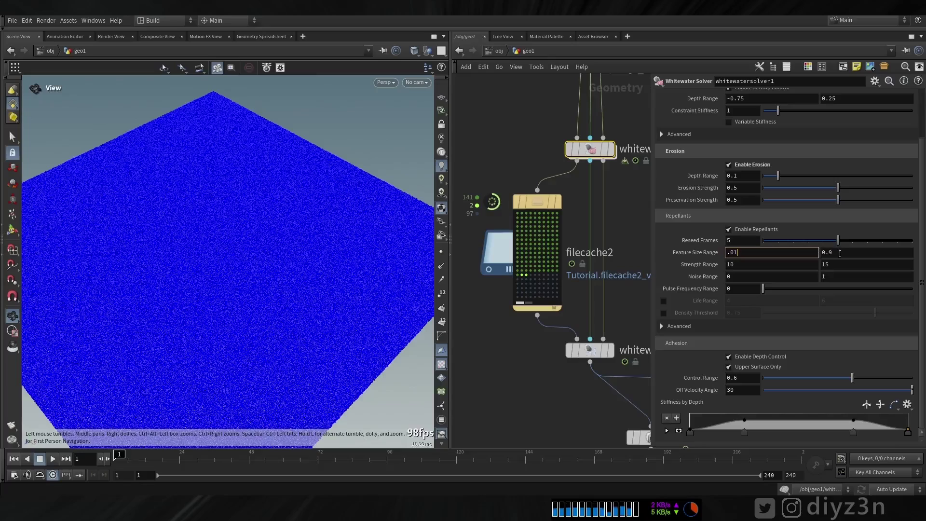
pyautogui.press('Tab')
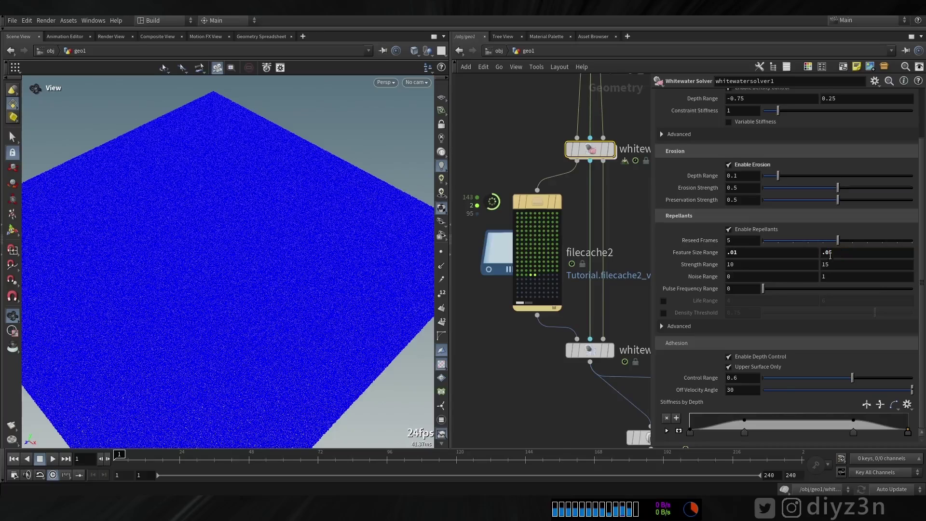
pyautogui.click(536, 203)
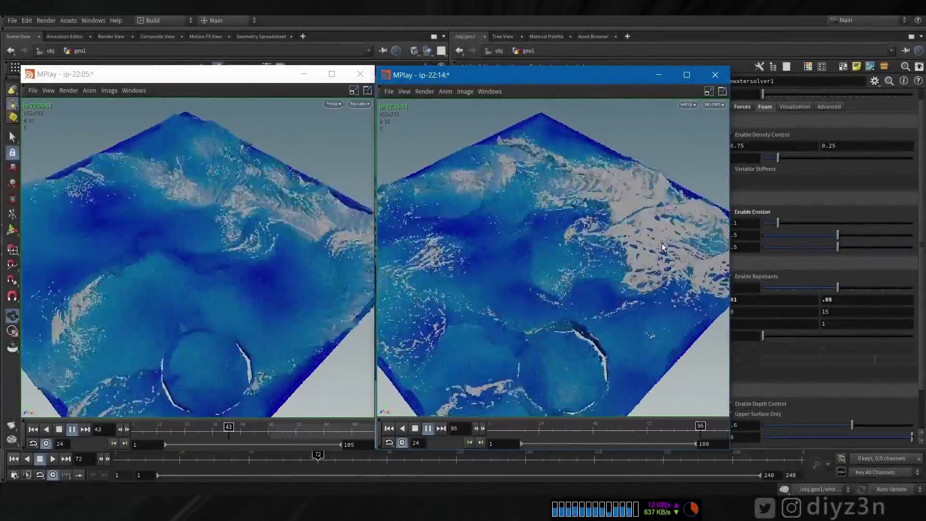
# Step: Pause both MPlay flipbooks and compare the old and new whitewater at frame 101
pyautogui.click(73, 429)
pyautogui.moveTo(270, 436); pyautogui.dragTo(362, 437)
pyautogui.click(427, 430)
pyautogui.moveTo(680, 430)
pyautogui.mouseDown()
pyautogui.moveTo(721, 430)
pyautogui.moveTo(709, 435)
pyautogui.mouseUp()
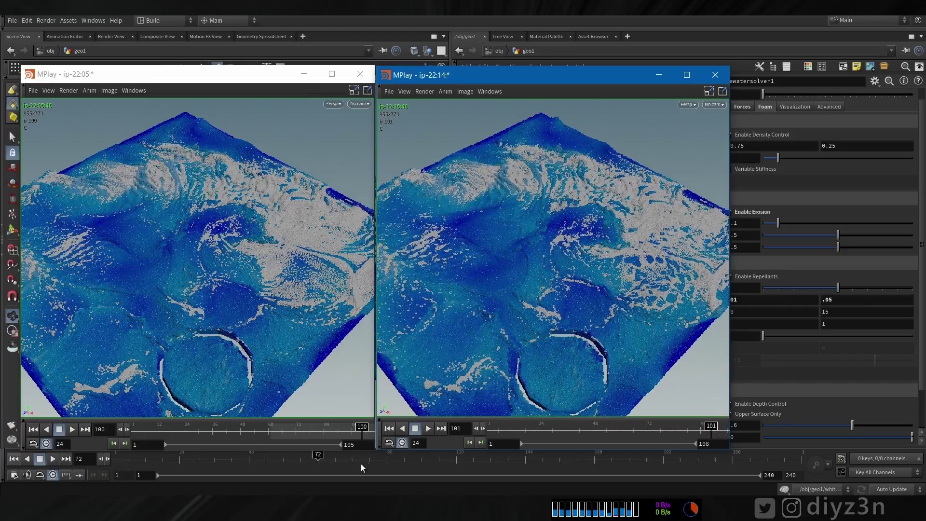
pyautogui.click(128, 429)
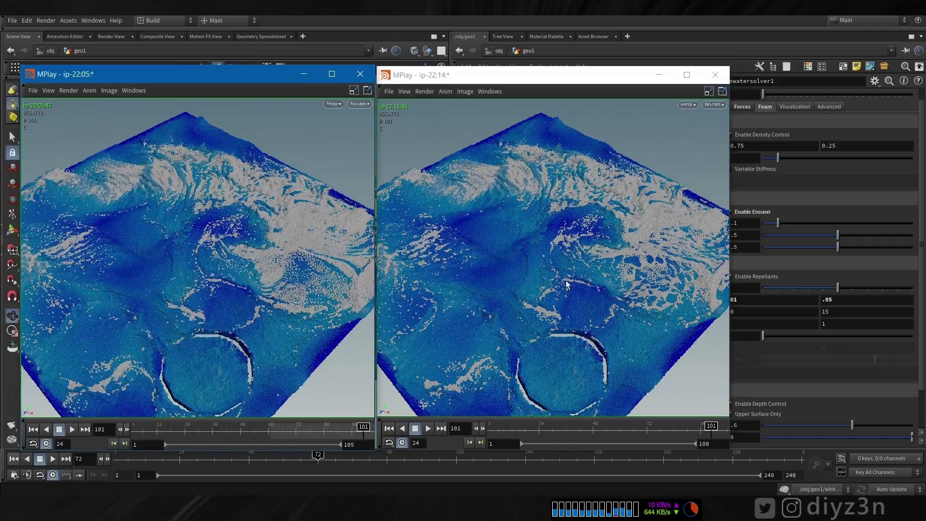
# Step: Check the foam reference footage in PotPlayer and the reference images again, and return to Houdini
pyautogui.click(226, 502)
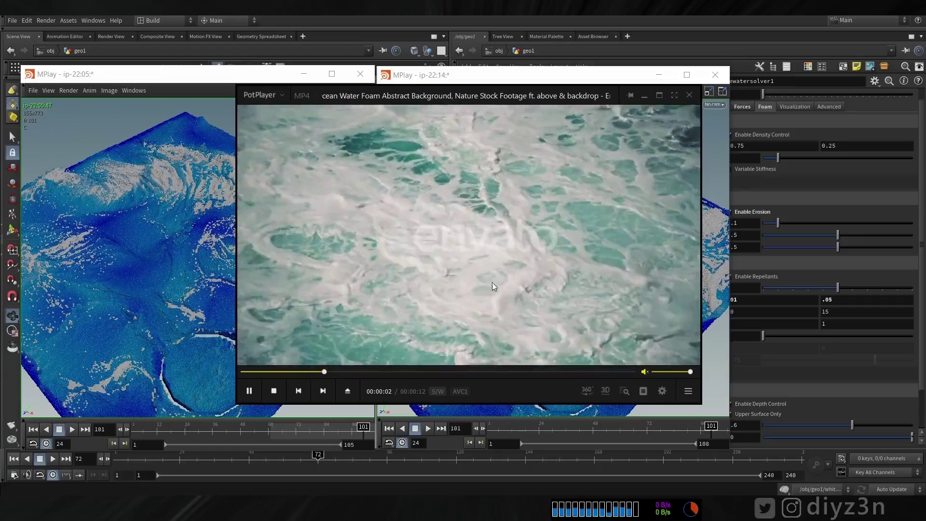
pyautogui.click(645, 96)
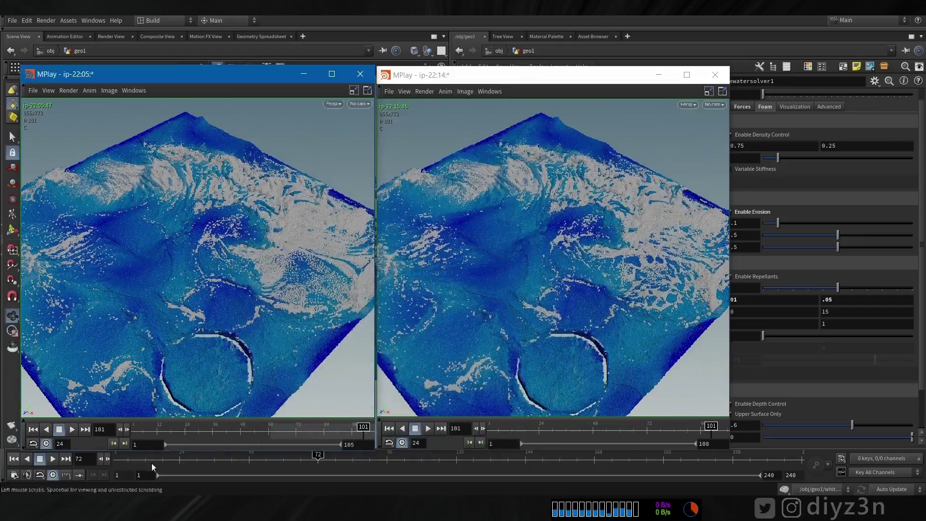
pyautogui.click(213, 503)
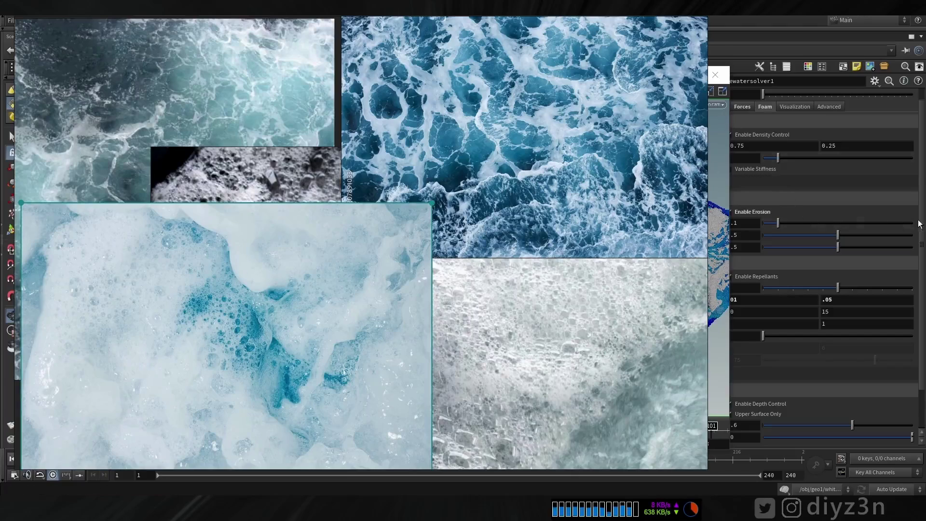
pyautogui.hotkey('alt', 'Tab')
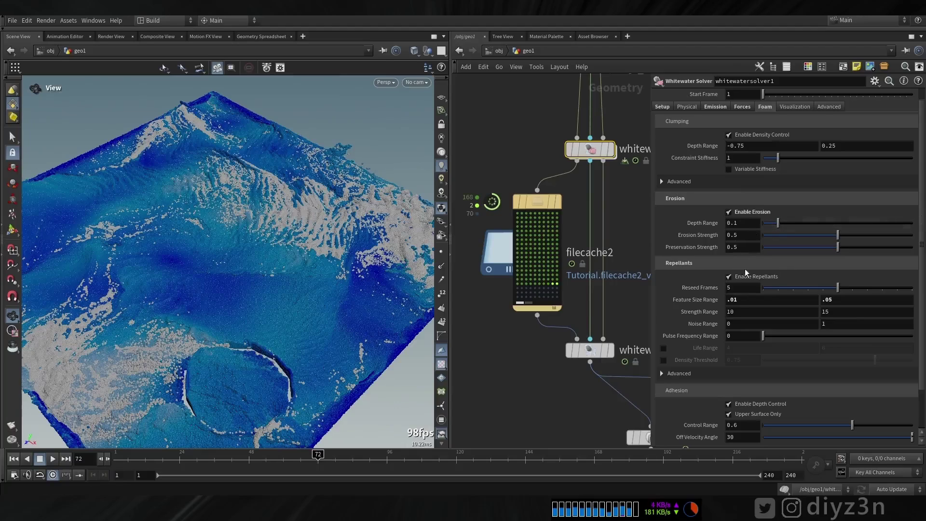
# Step: Bring back both MPlay flipbooks, scrub the new one to frame 108, and close the older one
pyautogui.click(738, 302)
pyautogui.click(255, 503)
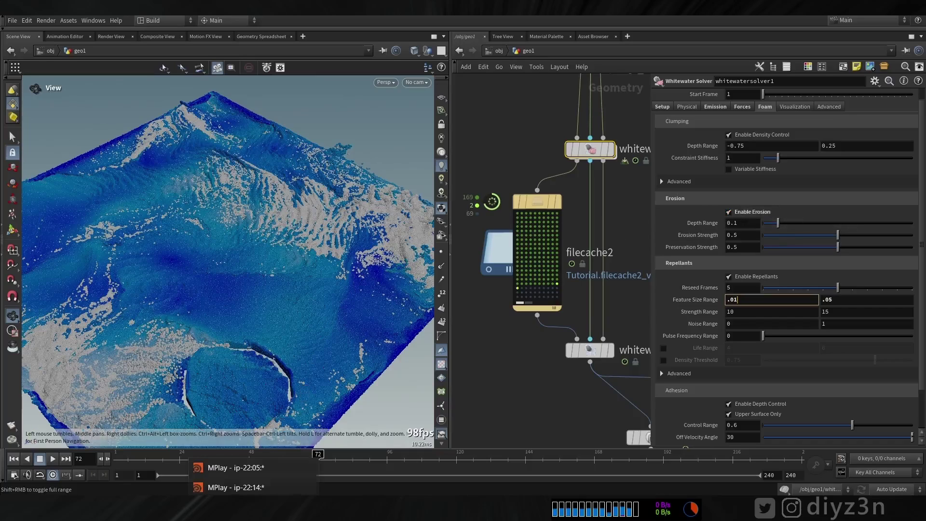
pyautogui.click(259, 493)
pyautogui.moveTo(259, 494)
pyautogui.click(259, 467)
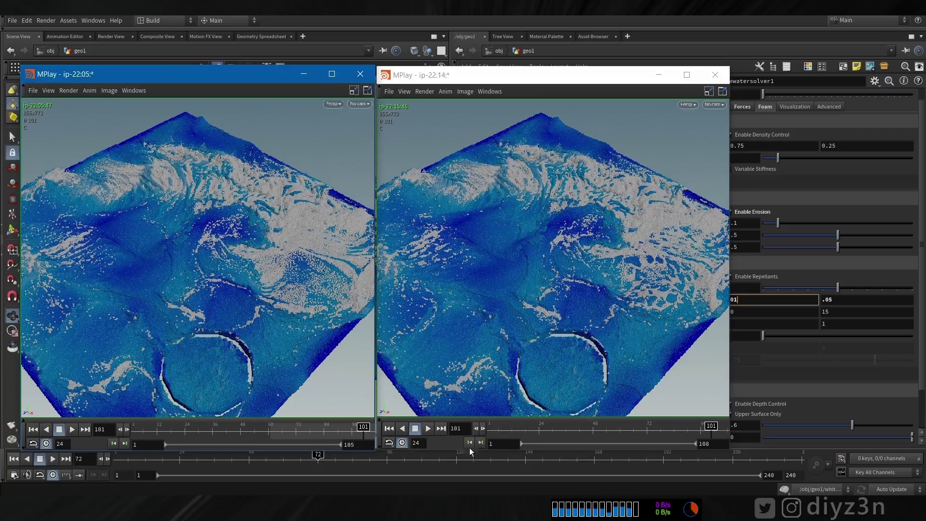
pyautogui.moveTo(506, 432); pyautogui.dragTo(730, 442)
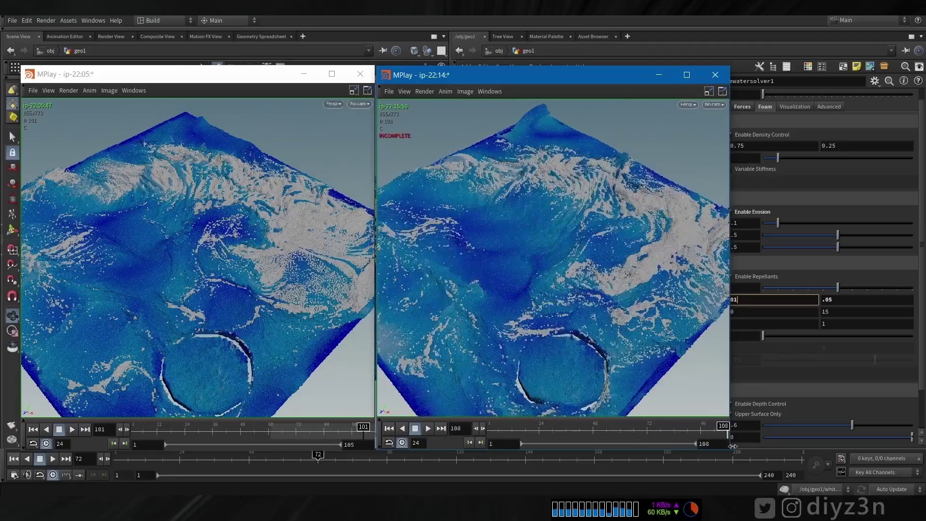
pyautogui.click(361, 74)
pyautogui.moveTo(552, 75); pyautogui.dragTo(246, 71)
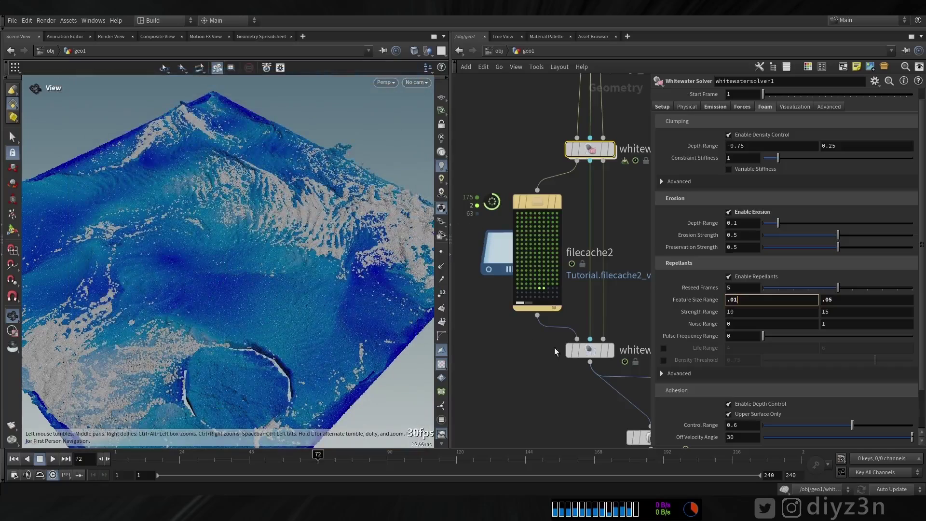
# Step: Display whitewaterpostprocess1 in the viewport and go to frame 90
pyautogui.moveTo(559, 425); pyautogui.dragTo(473, 257, button='middle')
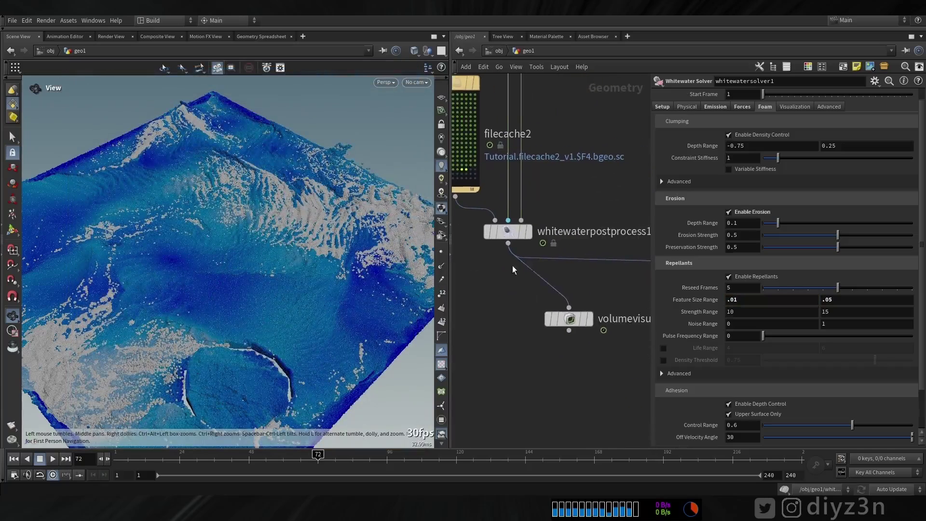
pyautogui.moveTo(567, 199); pyautogui.dragTo(548, 209, button='middle')
pyautogui.click(513, 245)
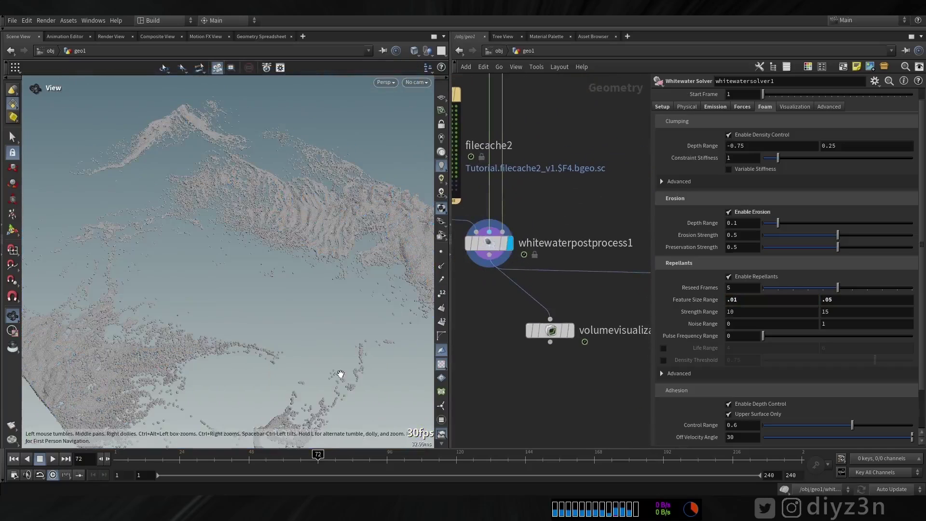
pyautogui.moveTo(319, 462); pyautogui.dragTo(370, 464)
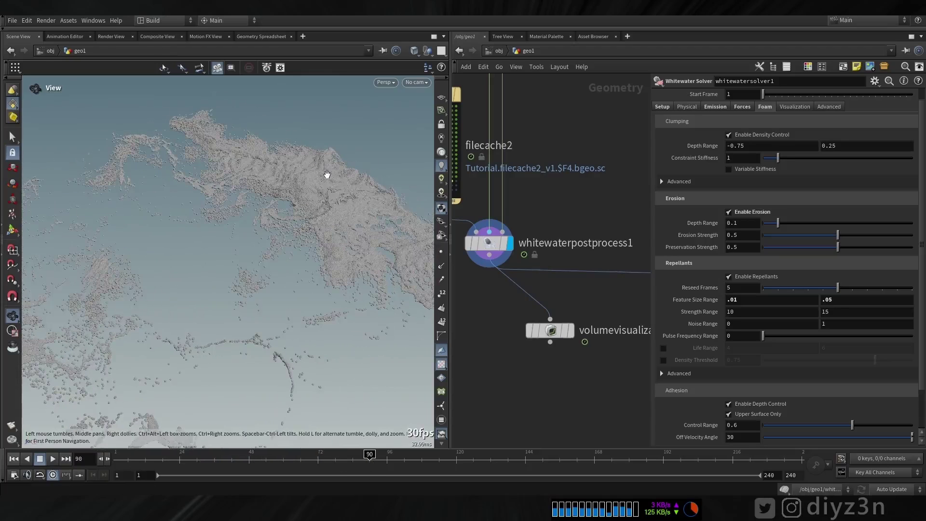
# Step: Set the Output of whitewaterpostprocess1 to Fog Volume
pyautogui.click(487, 242)
pyautogui.click(552, 331)
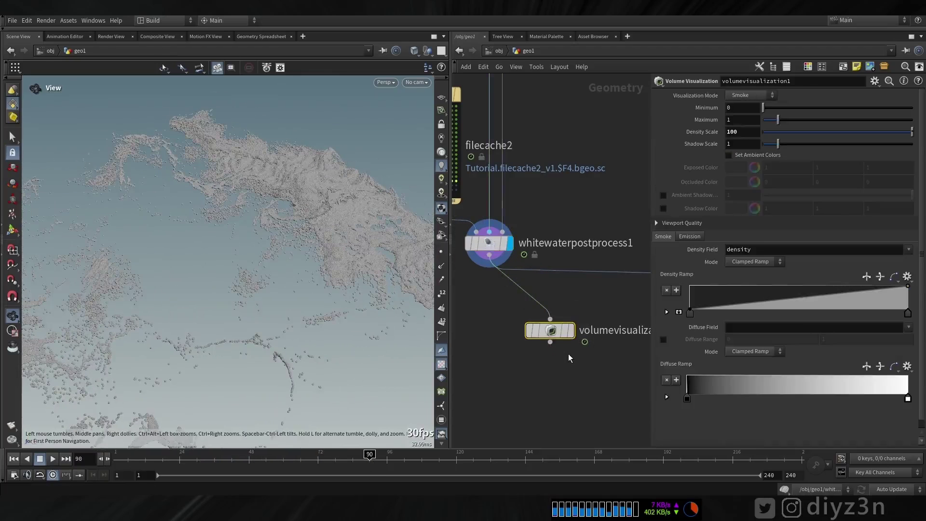
pyautogui.click(488, 243)
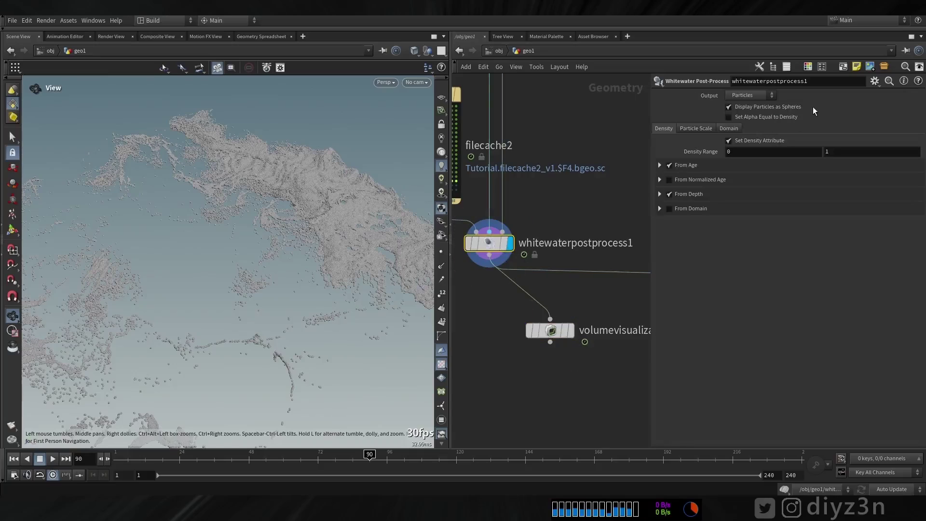
pyautogui.click(769, 98)
pyautogui.click(750, 121)
# Step: Place volumevisualization1 directly below whitewaterpostprocess1 and display it in the viewport
pyautogui.moveTo(545, 328)
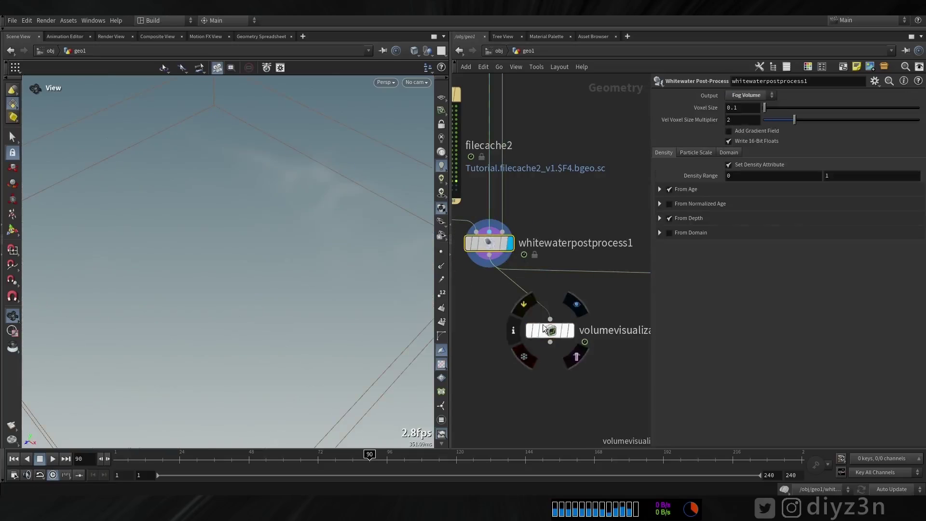
pyautogui.moveTo(550, 331); pyautogui.dragTo(489, 321)
pyautogui.click(510, 319)
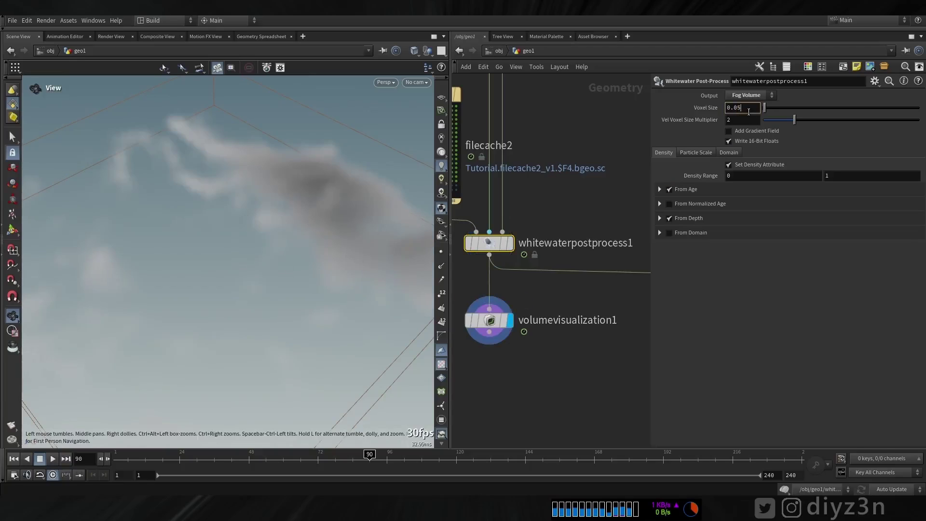
# Step: Set the fog volume's Voxel Size to 0.01 on whitewaterpostprocess1 and inspect the fog at frame 96
pyautogui.press('Return')
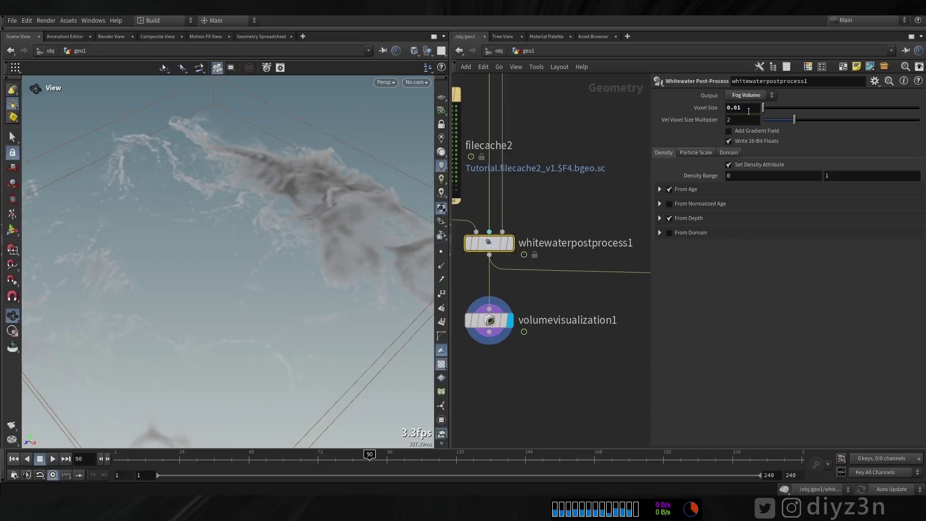
pyautogui.scroll(-4, 296, 169)
pyautogui.scroll(2, 296, 169)
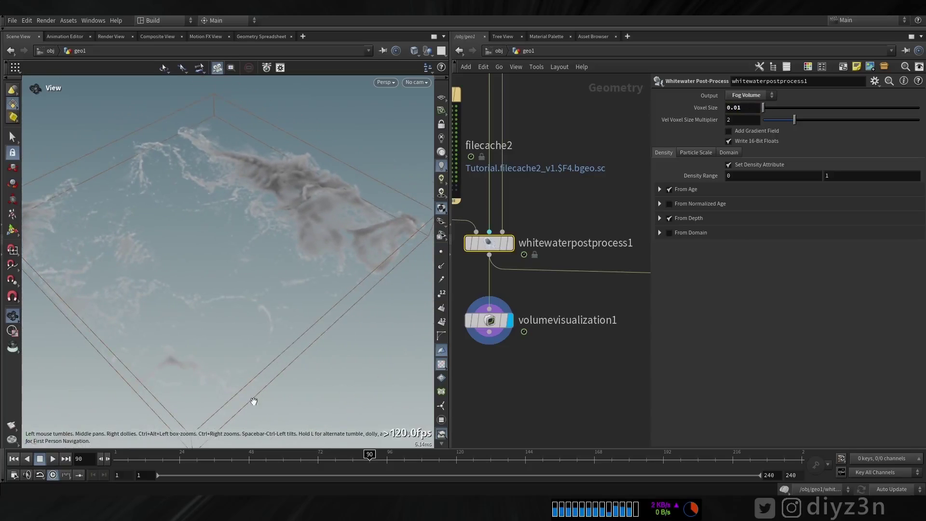
pyautogui.moveTo(218, 461); pyautogui.dragTo(386, 481)
pyautogui.moveTo(265, 192); pyautogui.dragTo(299, 226)
# Step: Try a Voxel Size of 0.001 on whitewaterpostprocess1 and restore it to 0.01
pyautogui.click(758, 106)
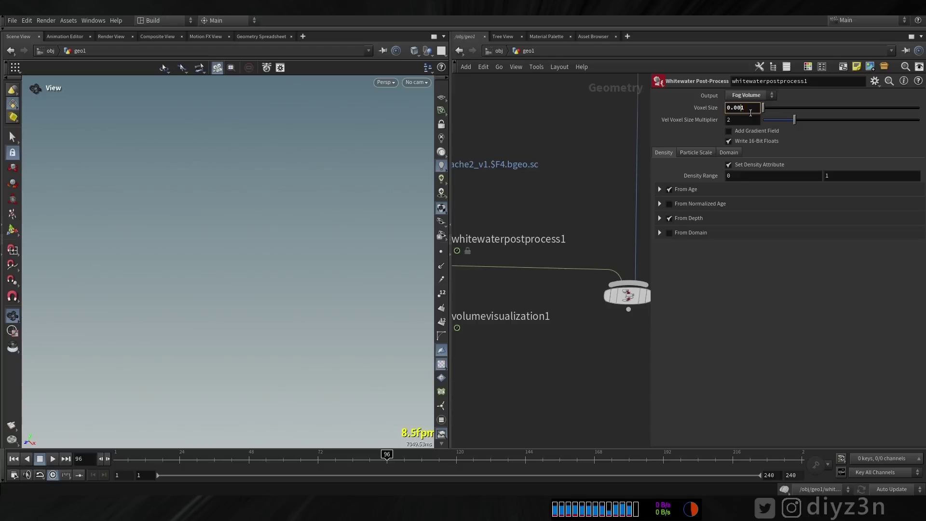
pyautogui.moveTo(563, 284); pyautogui.dragTo(672, 268, button='middle')
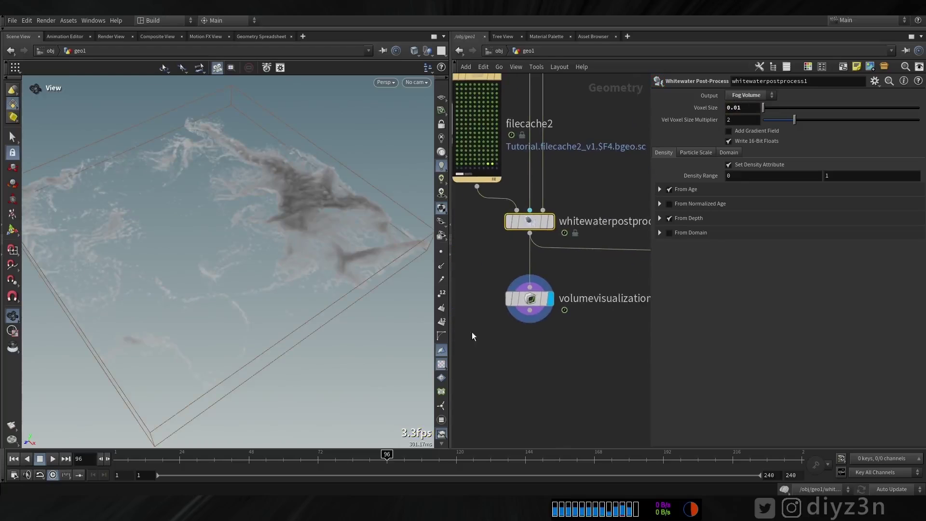
# Step: Move volumevisualization1 aside and add a null named VDB on the output of whitewaterpostprocess1
pyautogui.moveTo(553, 336); pyautogui.dragTo(590, 293, button='middle')
pyautogui.moveTo(568, 256); pyautogui.dragTo(504, 236)
pyautogui.rightClick(570, 287)
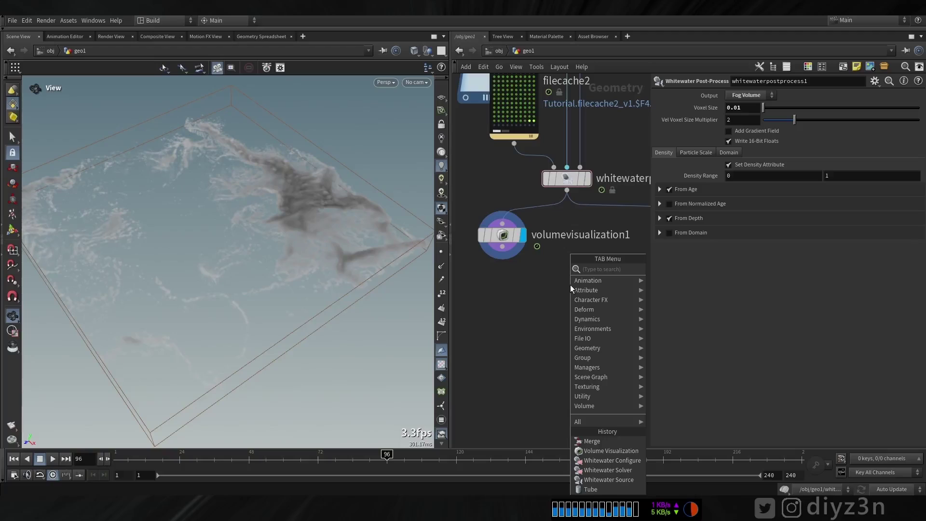
pyautogui.moveTo(587, 290)
pyautogui.click(673, 268)
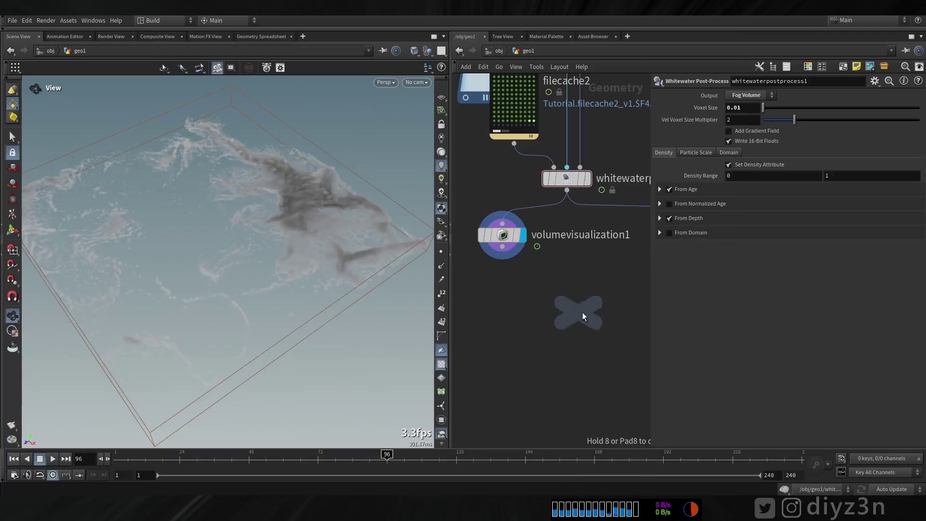
pyautogui.click(569, 311)
pyautogui.doubleClick(598, 311)
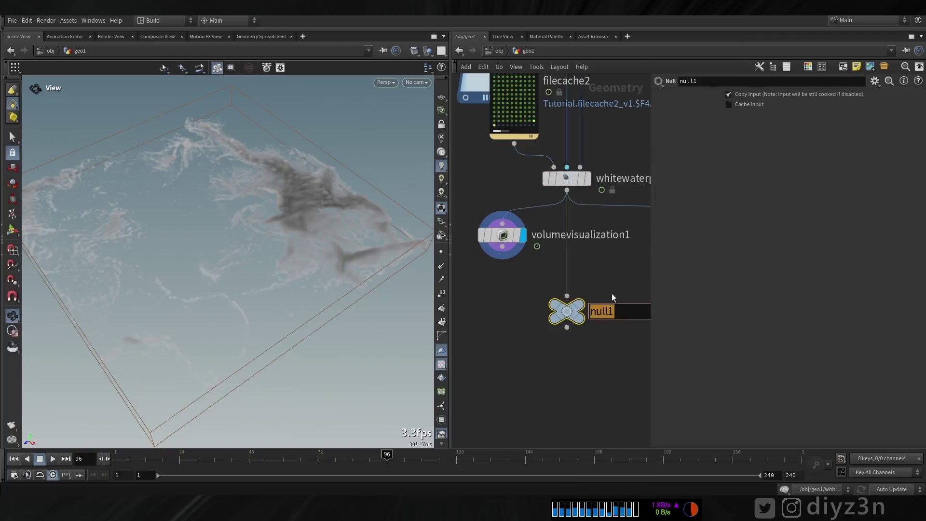
pyautogui.write('VDB')
pyautogui.press('Return')
# Step: Insert a Convert VDB node between whitewaterpostprocess1 and the VDB null, set Convert To to VDB, and inspect its node info
pyautogui.moveTo(619, 284); pyautogui.dragTo(586, 247, button='middle')
pyautogui.moveTo(541, 277); pyautogui.dragTo(541, 341)
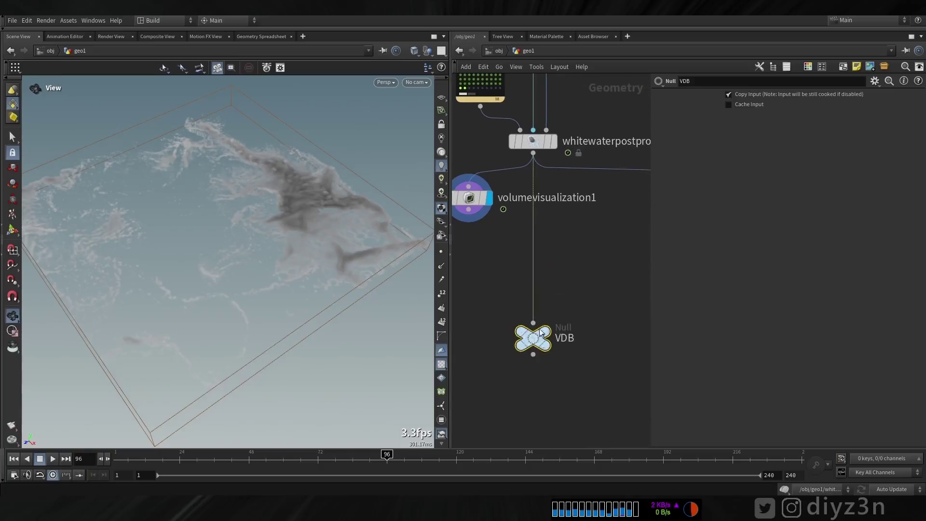
pyautogui.press('Tab')
pyautogui.write('vdbc')
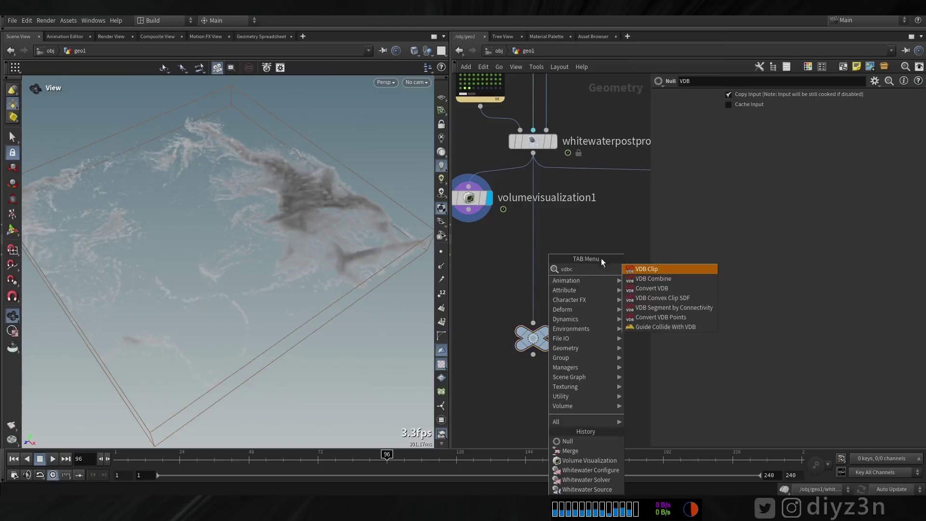
pyautogui.click(650, 288)
pyautogui.click(537, 256)
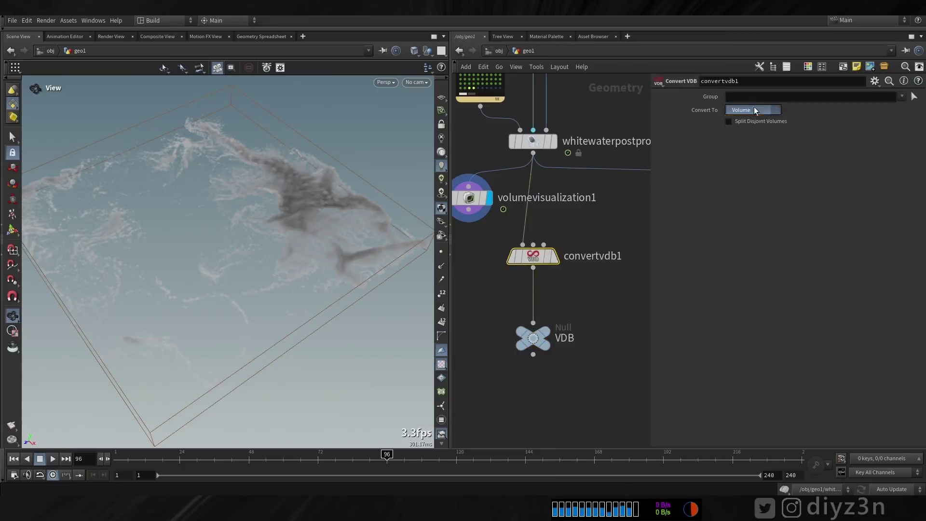
pyautogui.click(749, 131)
pyautogui.middleClick(536, 259)
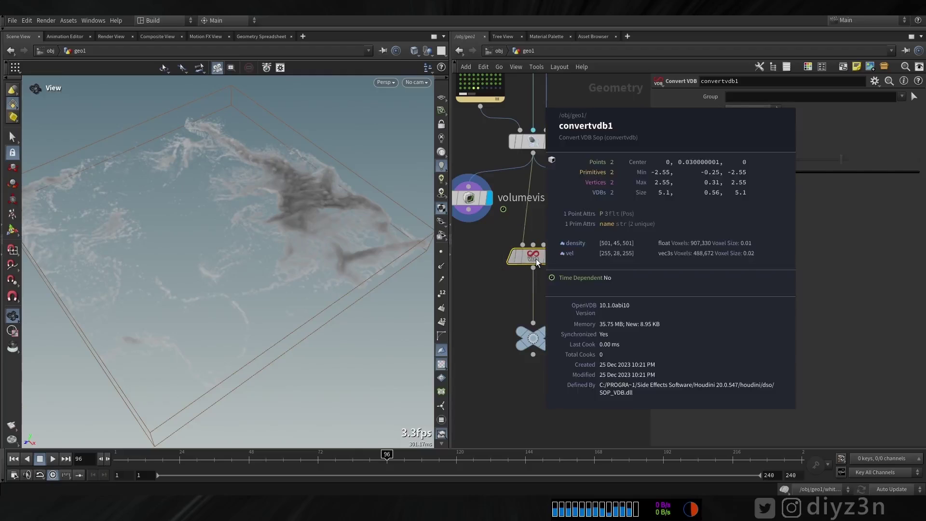
# Step: Display particlefluidsurface1 and set its Convert To output to Surface Polygons
pyautogui.moveTo(623, 254); pyautogui.dragTo(478, 240, button='middle')
pyautogui.moveTo(553, 235); pyautogui.dragTo(516, 415, button='middle')
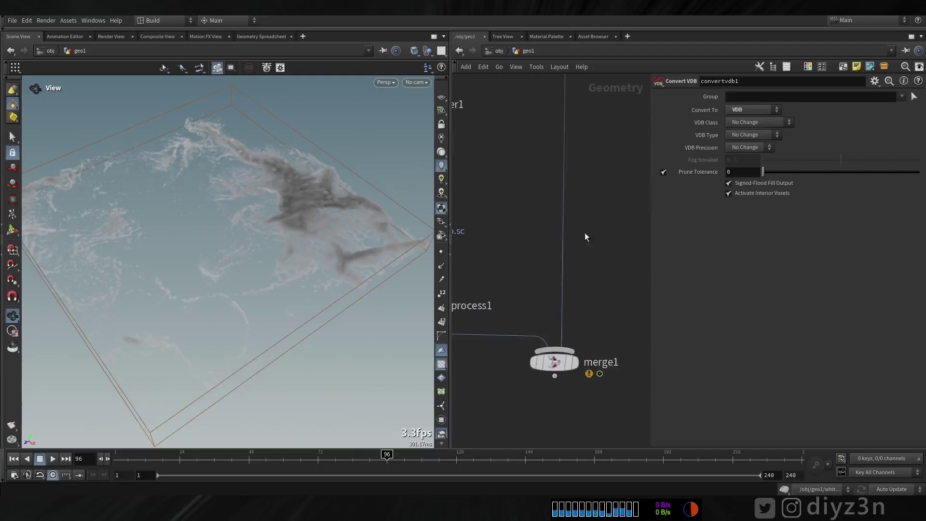
pyautogui.moveTo(579, 147); pyautogui.dragTo(592, 186, button='middle')
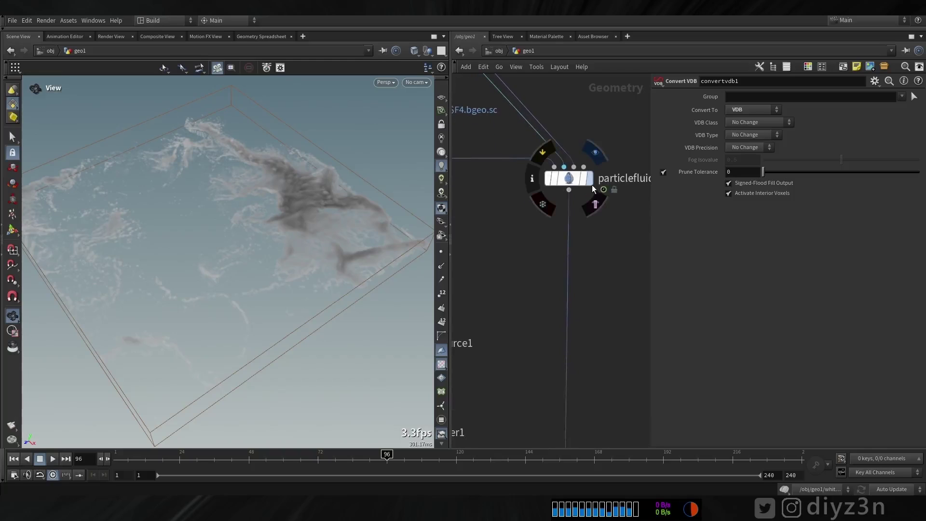
pyautogui.click(592, 183)
pyautogui.click(570, 179)
pyautogui.click(781, 220)
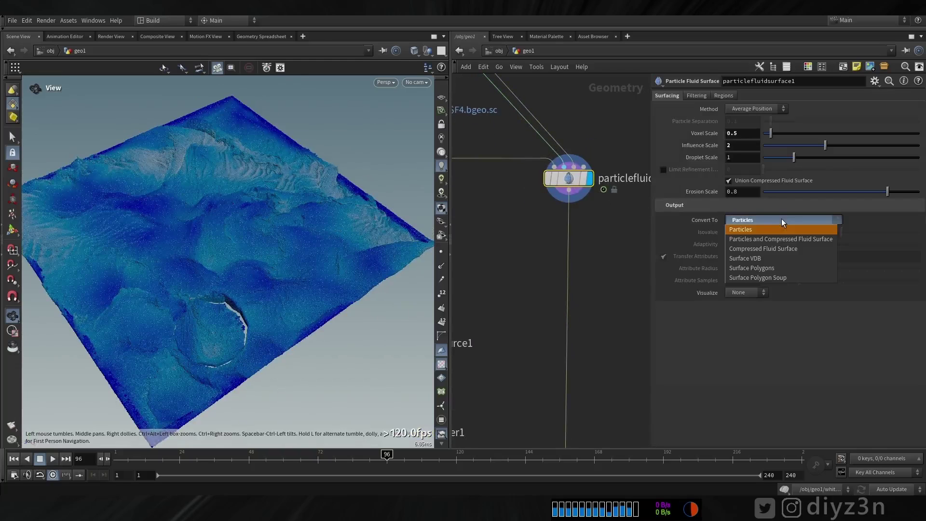
pyautogui.click(767, 268)
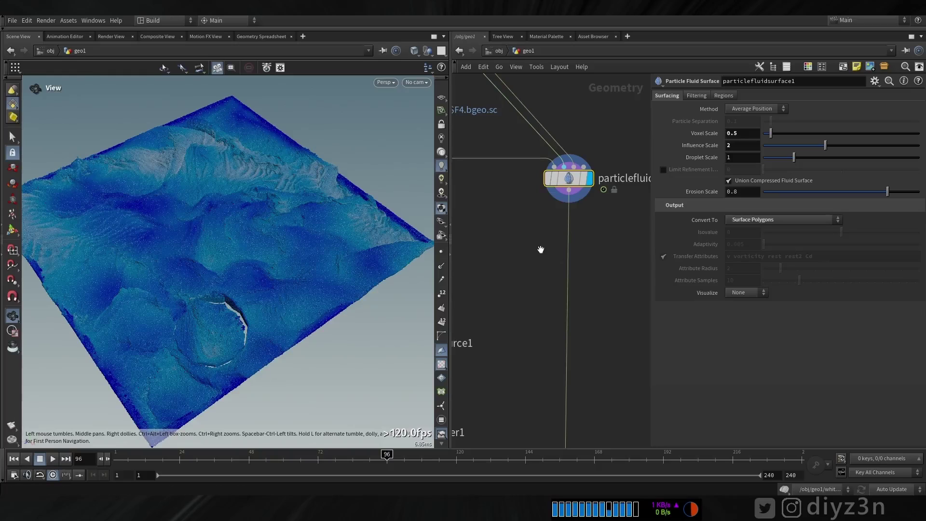
# Step: Insert a File Cache node directly below particlefluidsurface1 and save its frame range 1 to 240 to disk in the background
pyautogui.press('Tab')
pyautogui.write('fil')
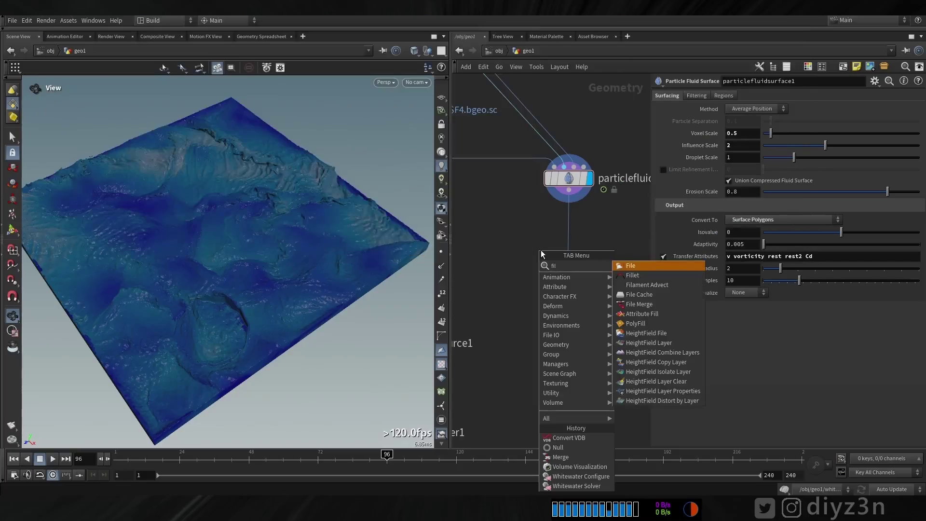
pyautogui.click(639, 294)
pyautogui.click(569, 267)
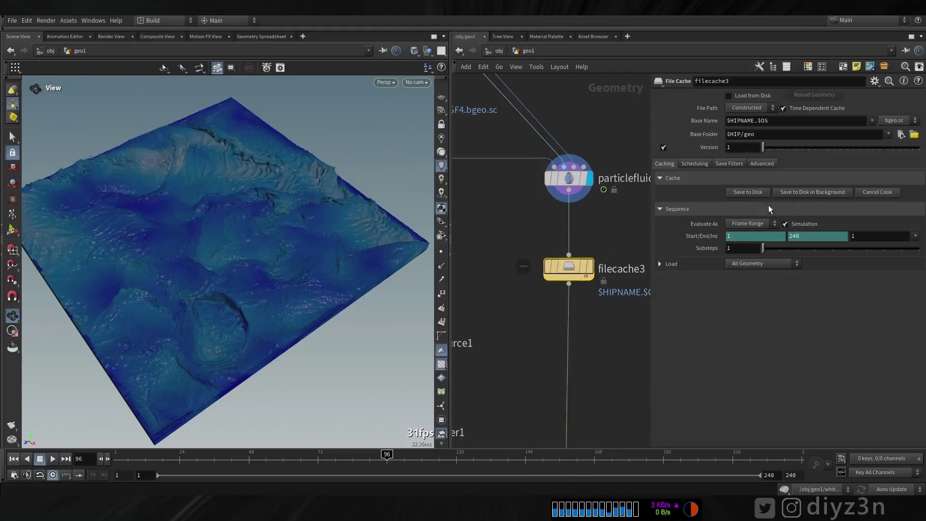
pyautogui.click(809, 192)
# Step: Paste a copy of the null beside the branch below filecache3, connect it to the cache's output, and hide the node parameters
pyautogui.moveTo(512, 357); pyautogui.dragTo(522, 142, button='middle')
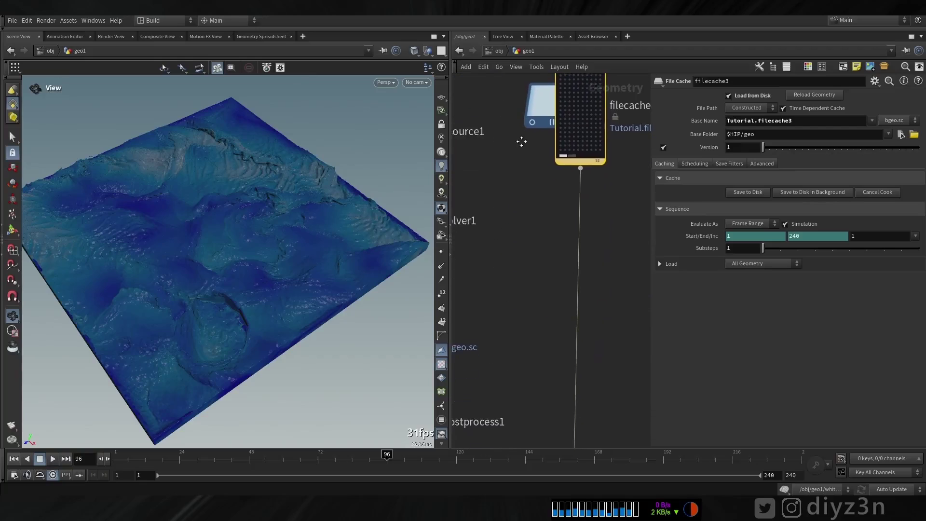
pyautogui.moveTo(540, 252); pyautogui.dragTo(523, 159, button='middle')
pyautogui.scroll(-3, 609, 174)
pyautogui.moveTo(614, 166); pyautogui.dragTo(592, 243, button='middle')
pyautogui.press('p')
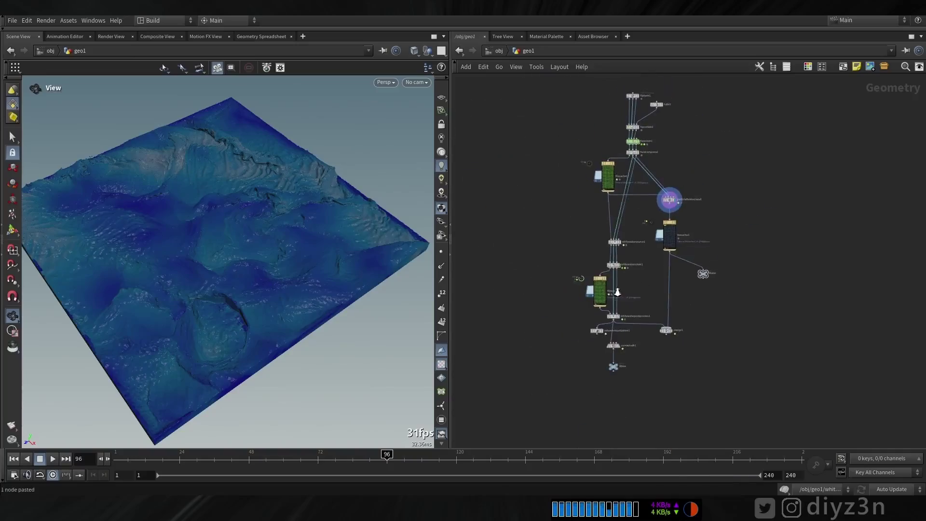
pyautogui.press('l')
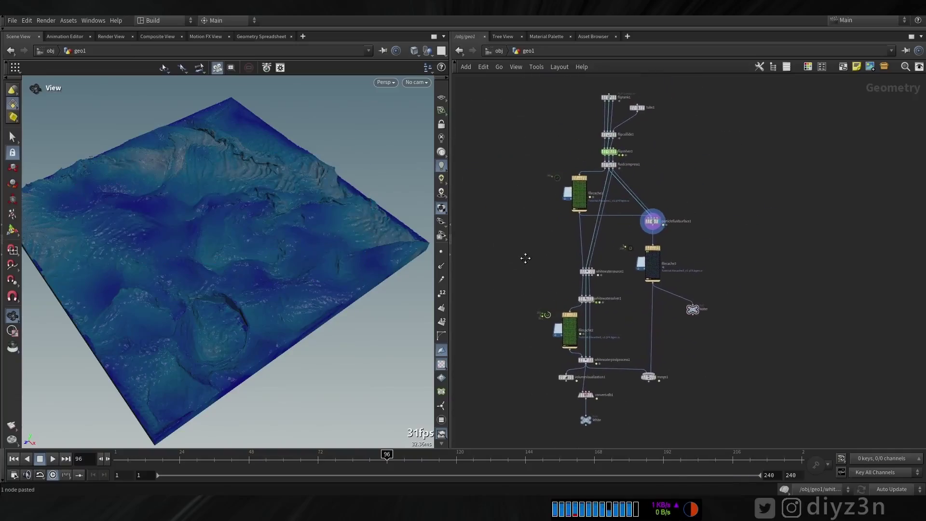